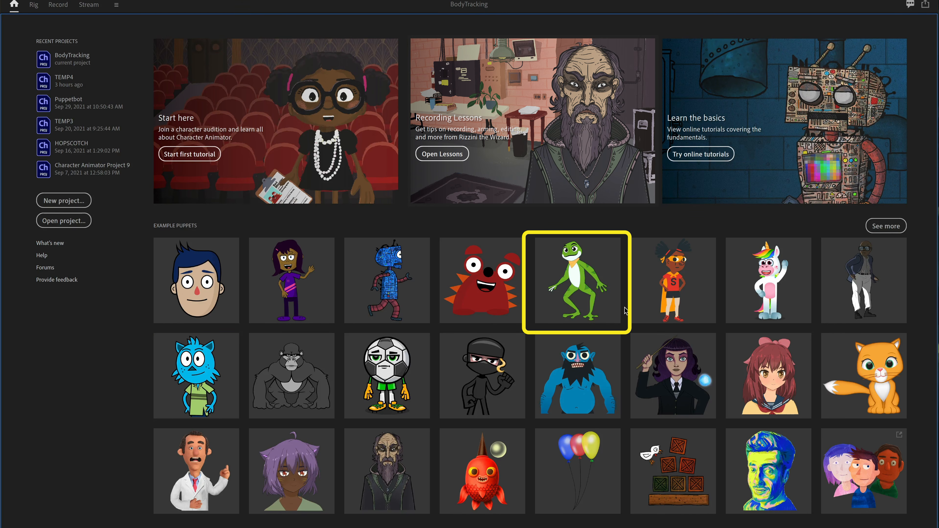
# Open the Tull example puppet, then toggle the body tracker input and disarm the Body behavior.
pyautogui.click(186, 373)
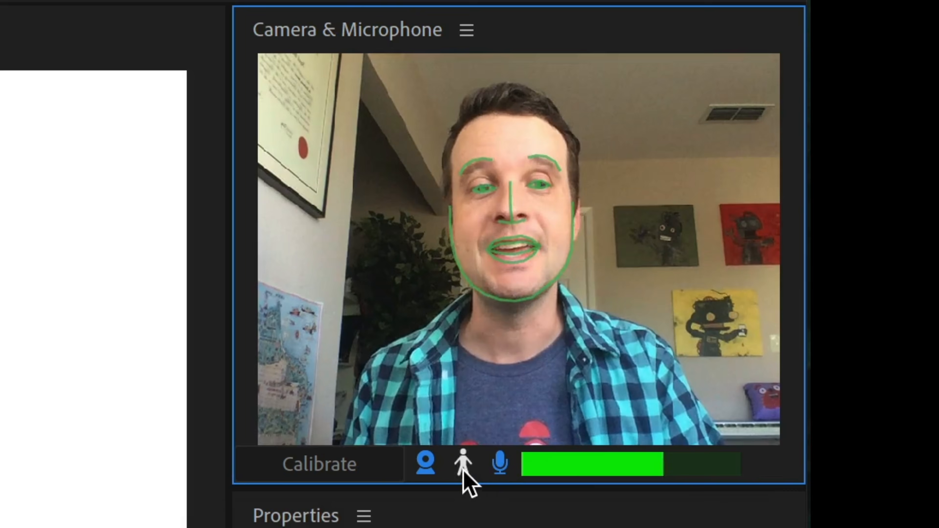
pyautogui.click(463, 463)
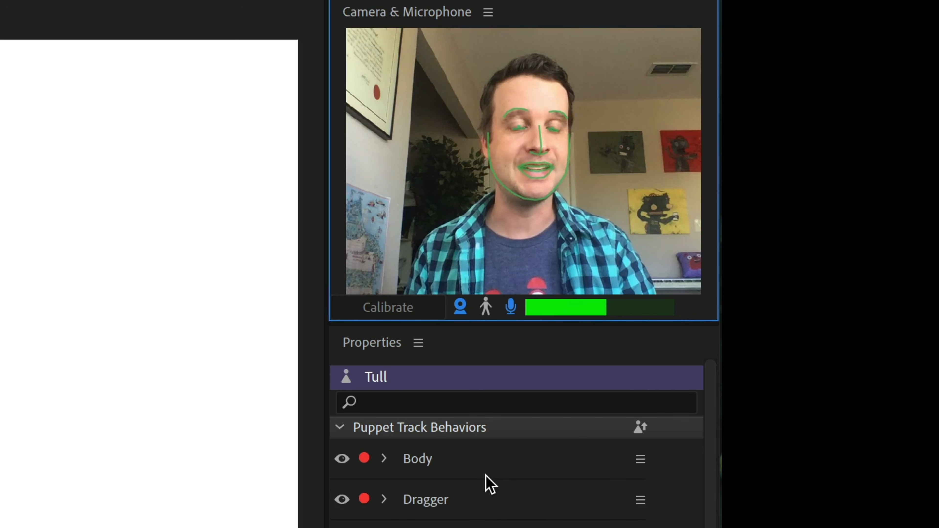
pyautogui.click(364, 459)
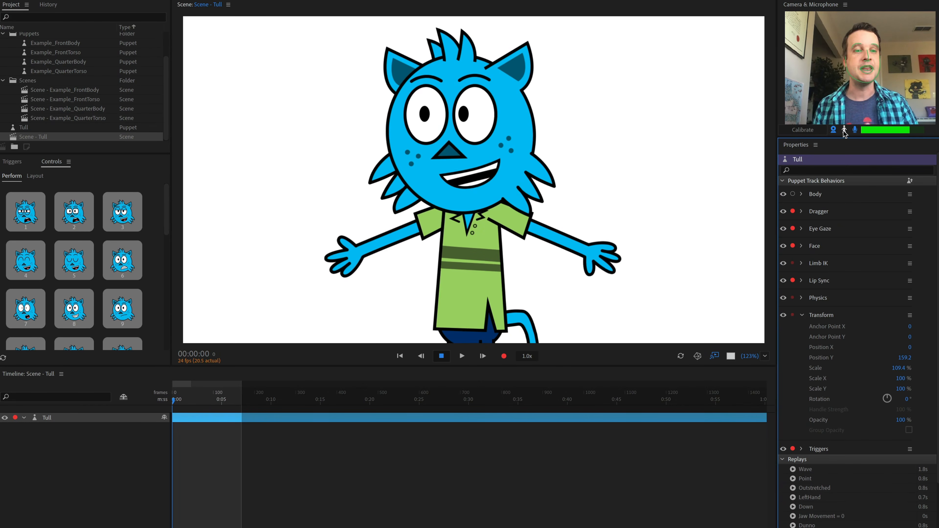
# Turn on the body tracker input for Tull and calibrate the rest pose.
pyautogui.click(844, 130)
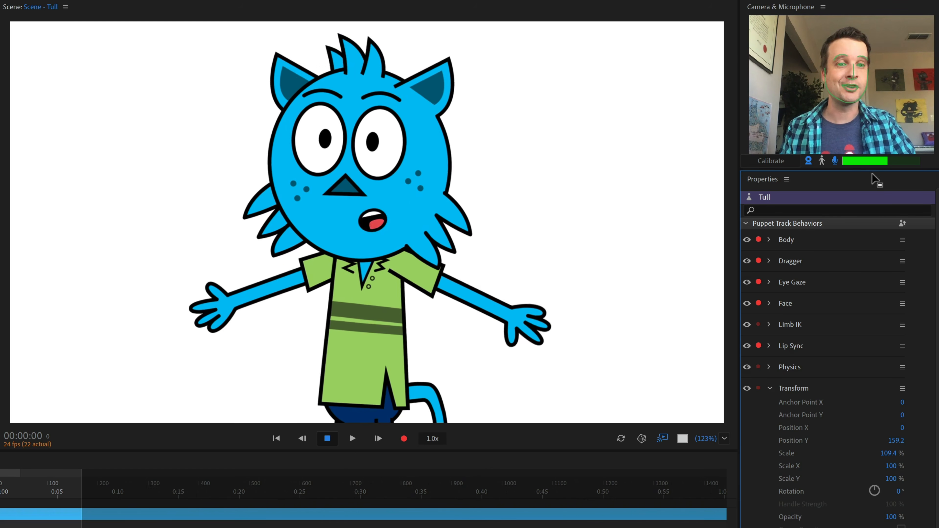
pyautogui.click(821, 162)
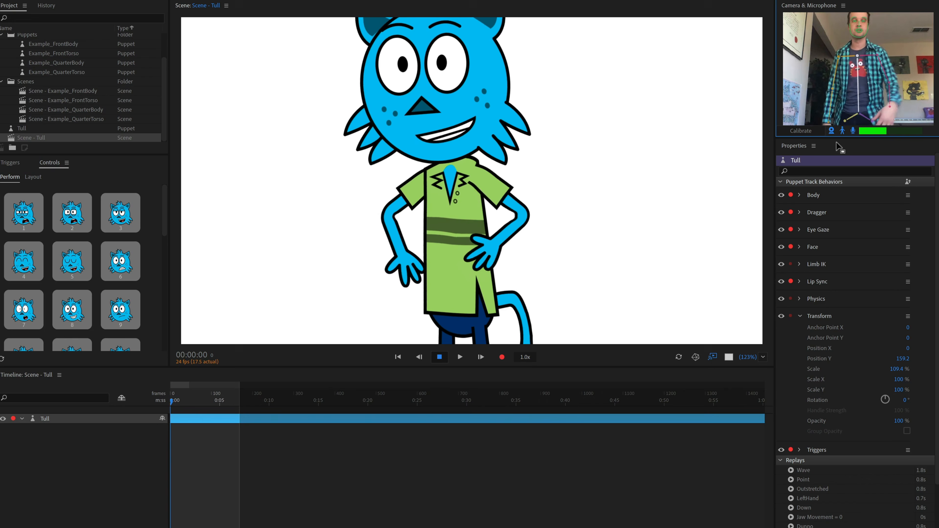
pyautogui.click(811, 130)
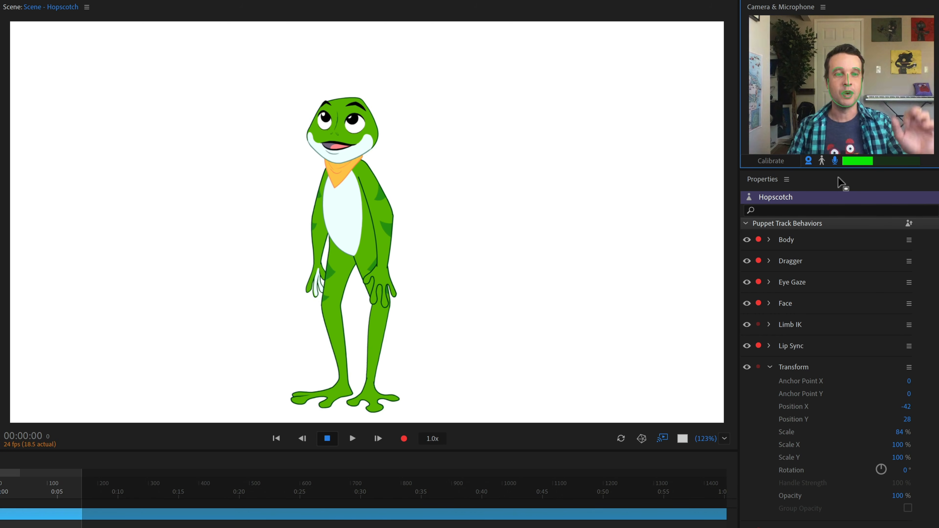
# Turn on the body tracker input for the Hopscotch puppet and look through the timeline commands.
pyautogui.click(822, 161)
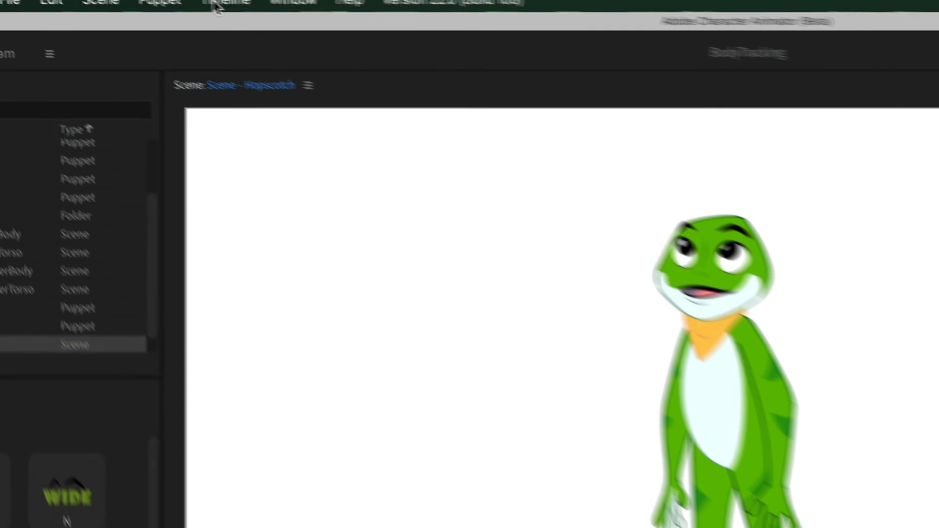
pyautogui.click(264, 16)
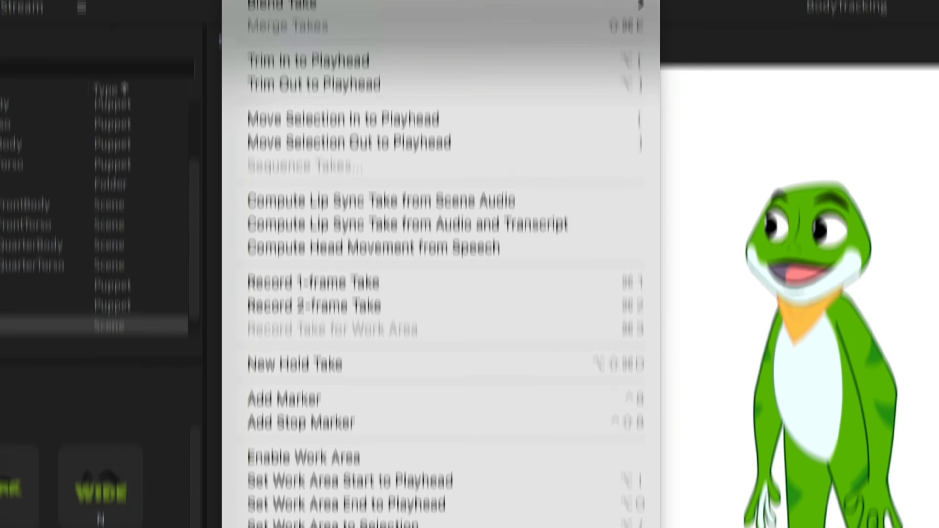
pyautogui.moveTo(434, 459)
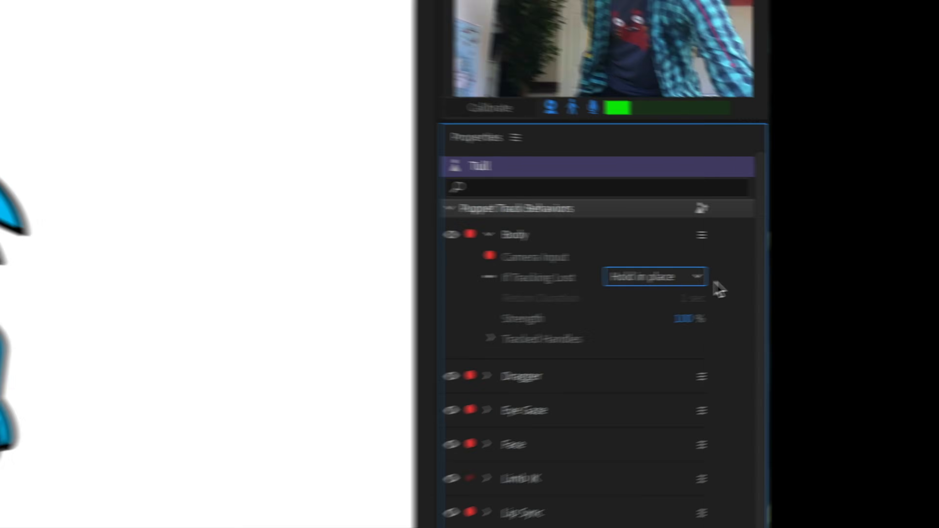
# Set Tull's Body behavior to Return to rest if tracking is lost, with a Return Duration of 5 seconds.
pyautogui.click(700, 279)
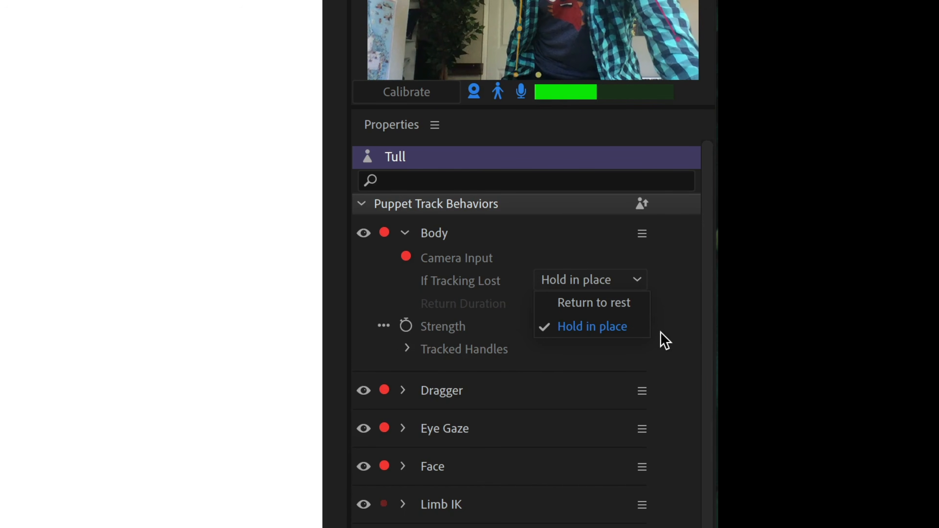
pyautogui.click(672, 315)
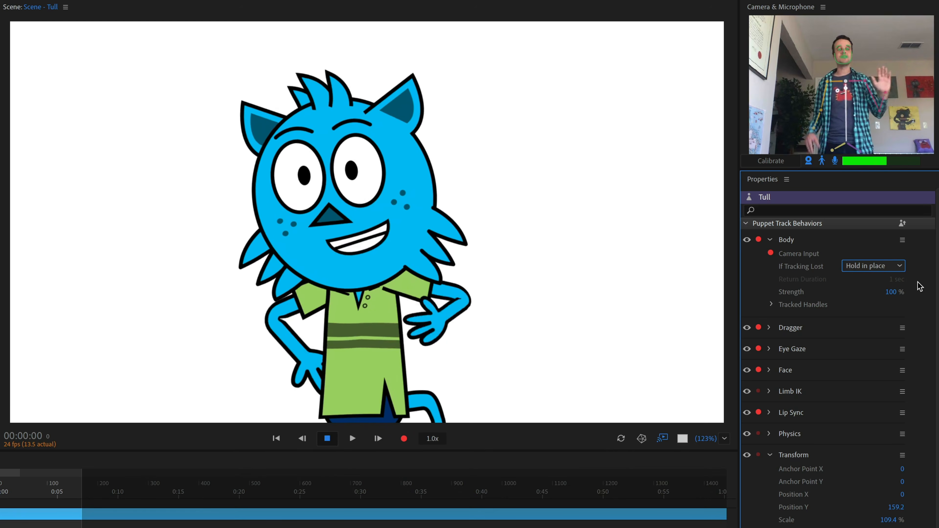
pyautogui.click(898, 269)
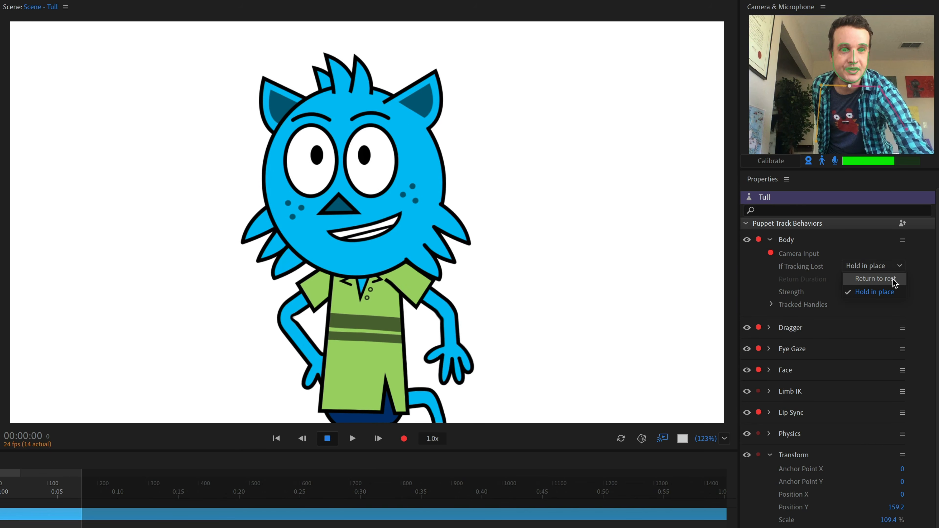
pyautogui.click(874, 279)
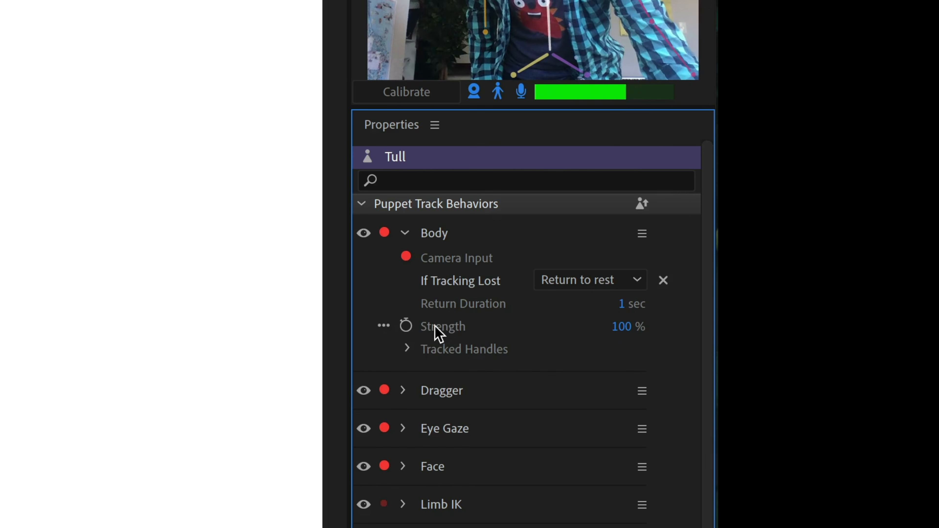
pyautogui.click(625, 304)
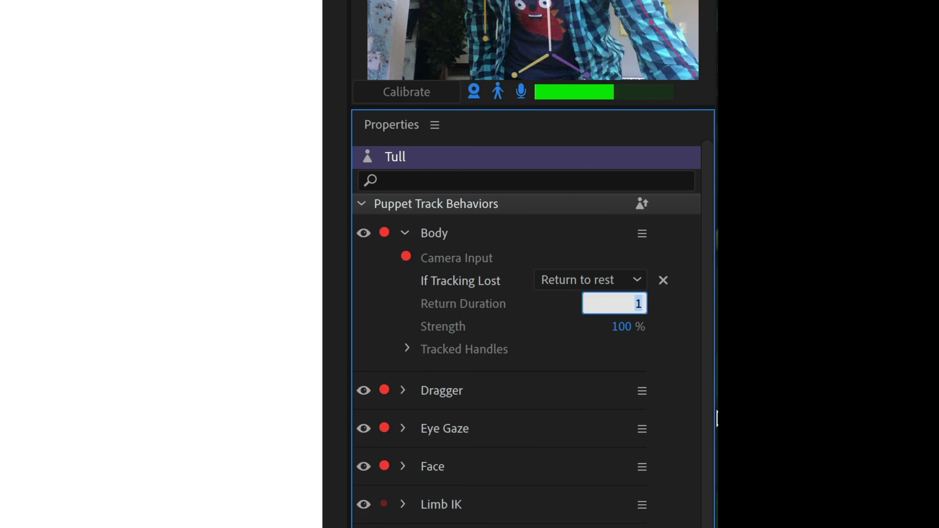
pyautogui.write('5')
pyautogui.press('Return')
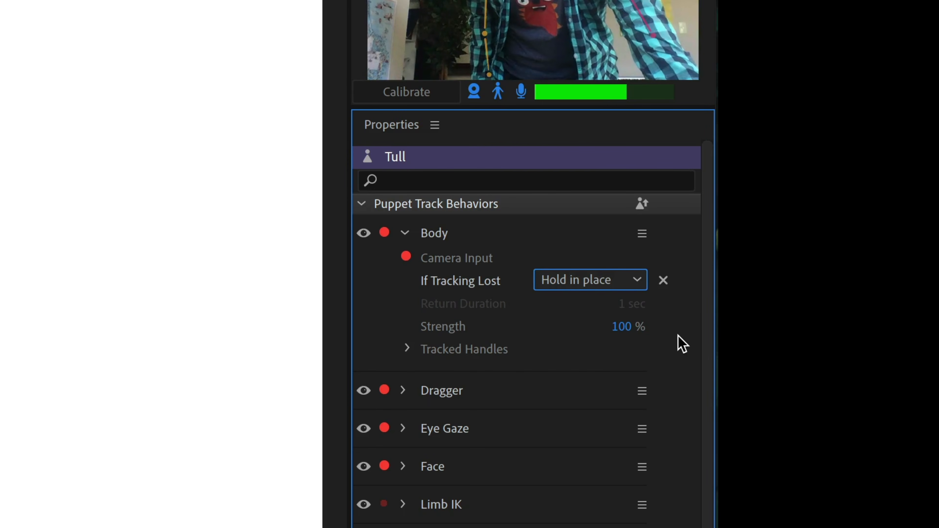
# Set the Body behavior's Strength to 75% and reset it to its default.
pyautogui.click(624, 327)
pyautogui.click(625, 328)
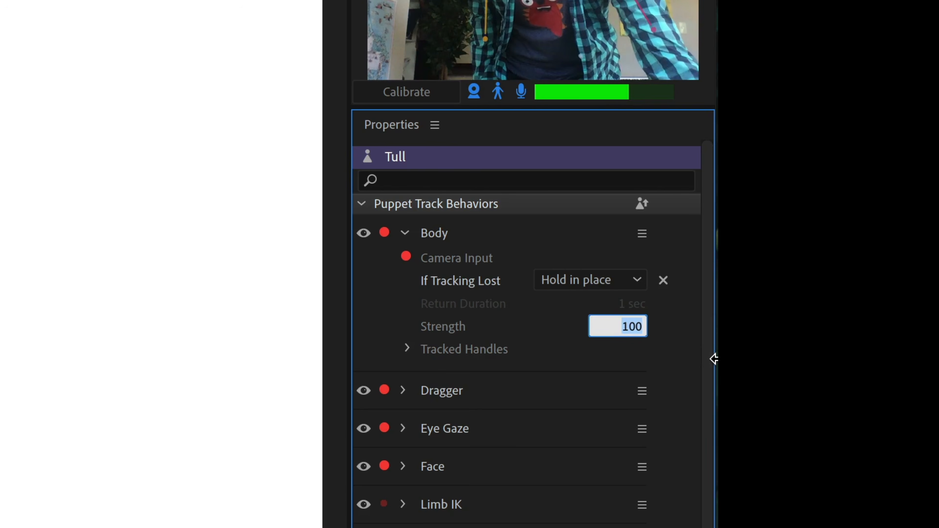
pyautogui.write('75')
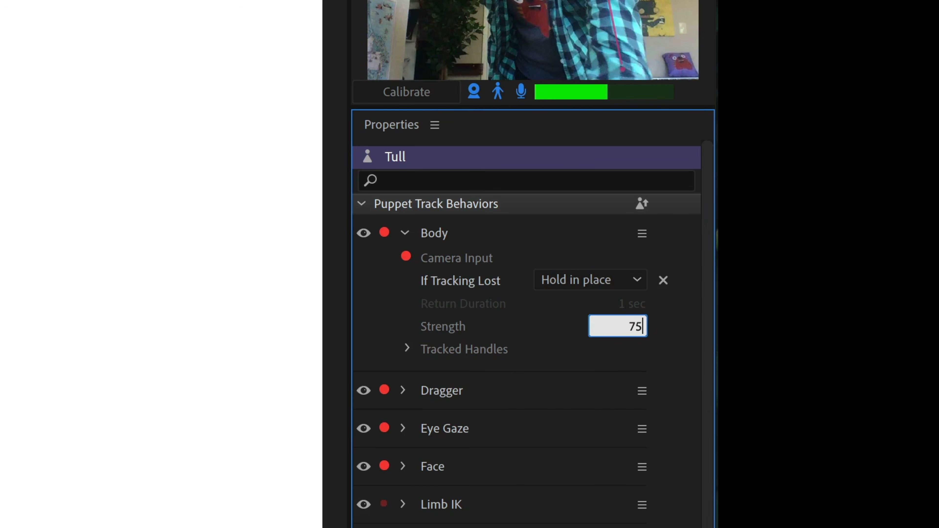
pyautogui.press('Return')
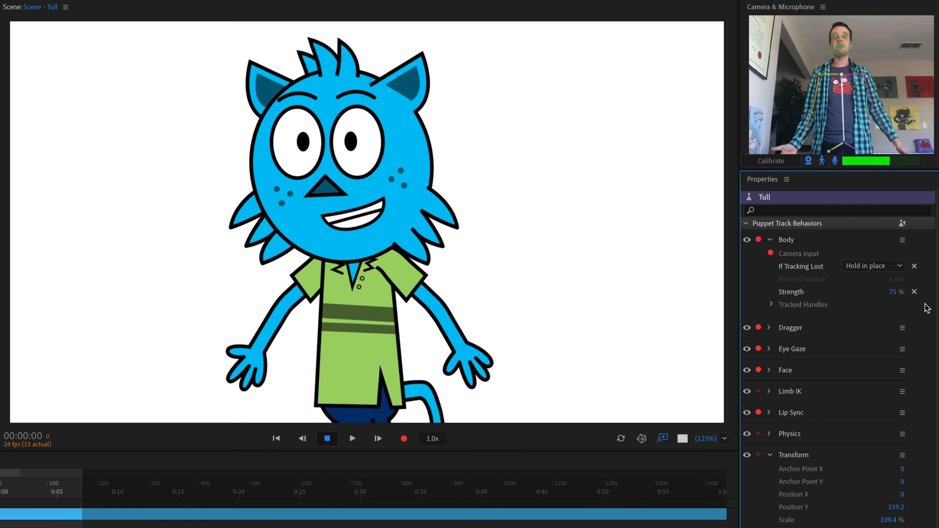
pyautogui.click(913, 292)
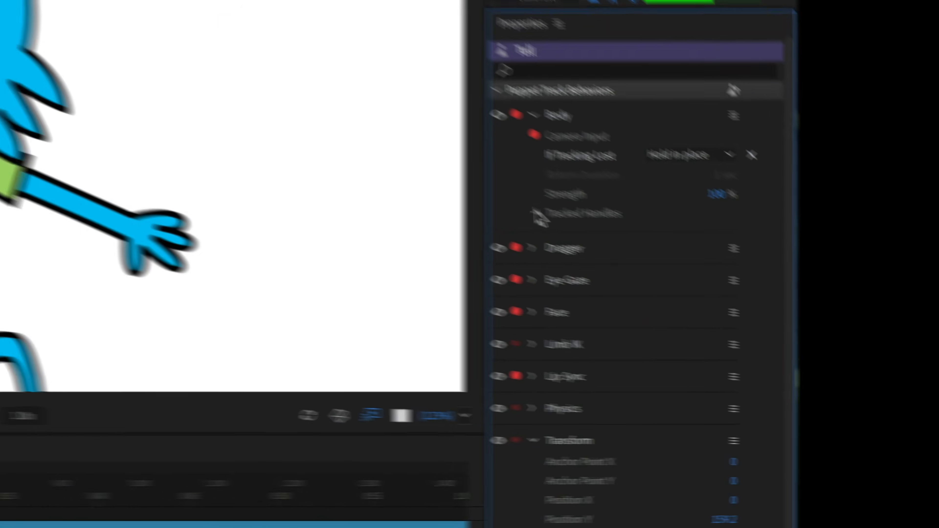
# Disarm Tull's Dragger behavior and reset the Limb IK Elbow Flip Threshold to its default.
pyautogui.click(536, 213)
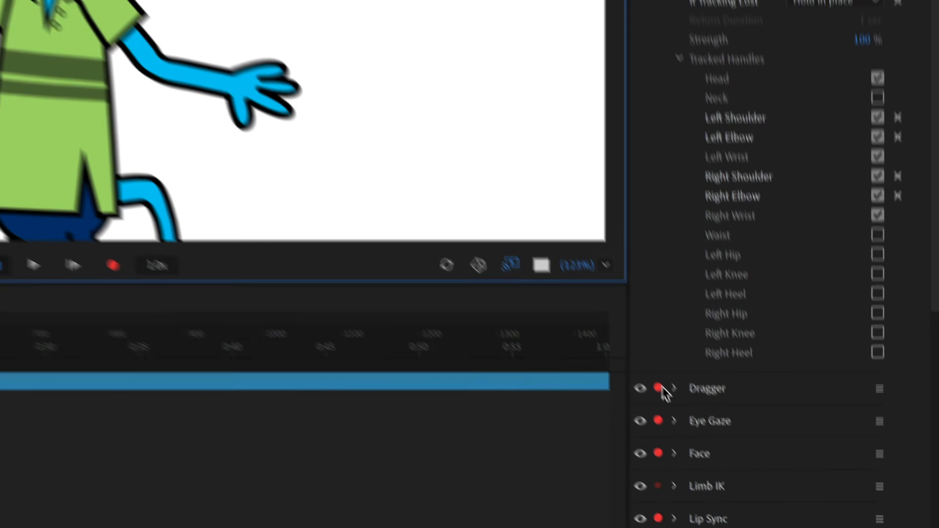
pyautogui.click(658, 388)
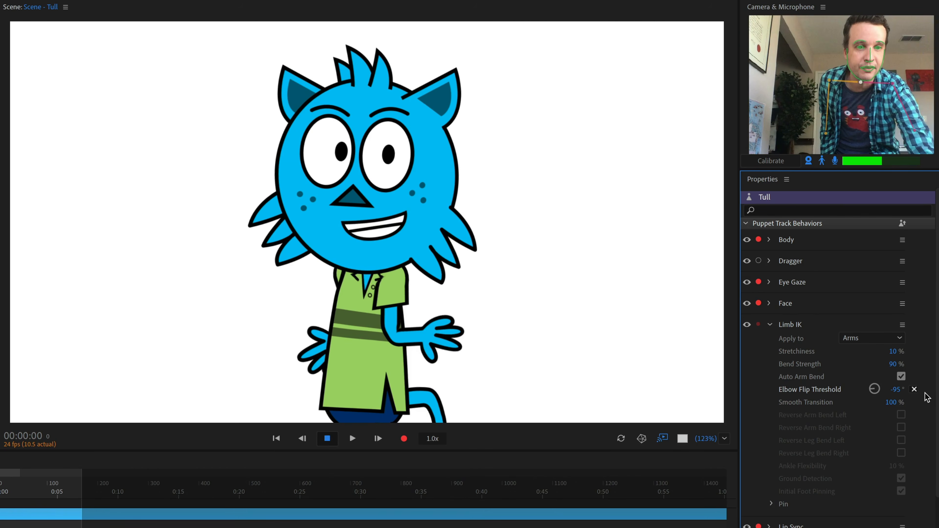
pyautogui.click(915, 389)
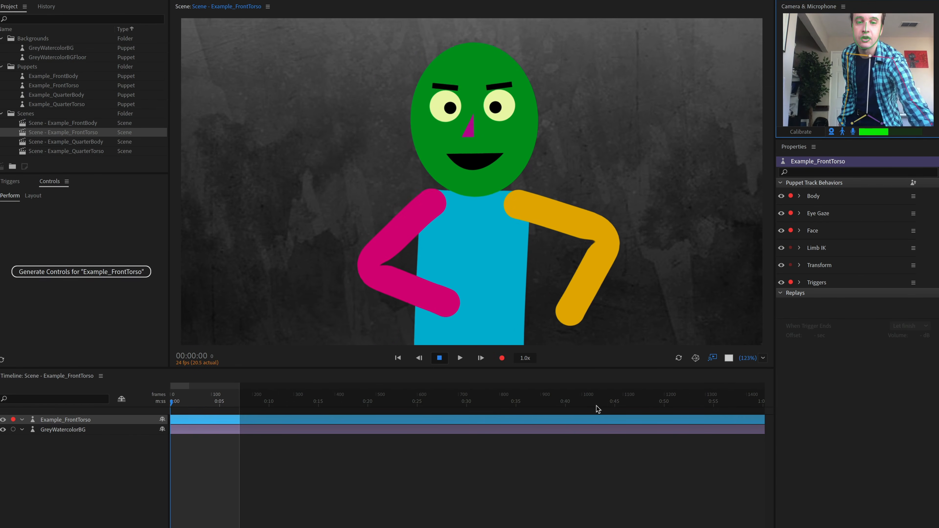
# Record a body-tracked performance for the Example_FrontTorso puppet and play back the recording.
pyautogui.click(501, 357)
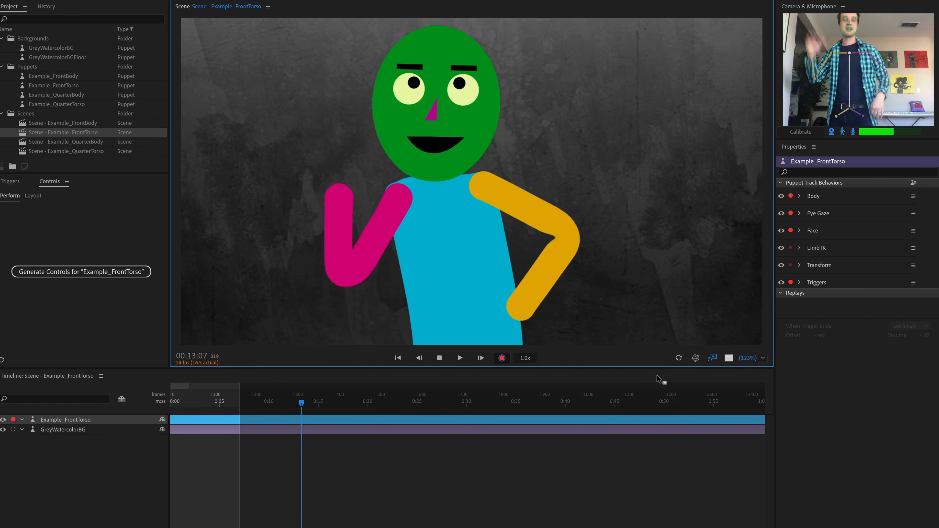
pyautogui.press('space')
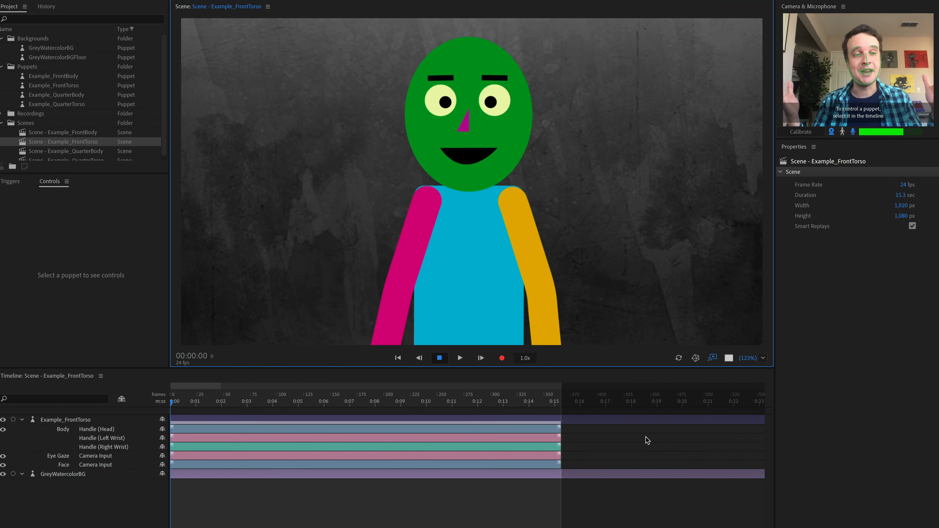
pyautogui.press('space')
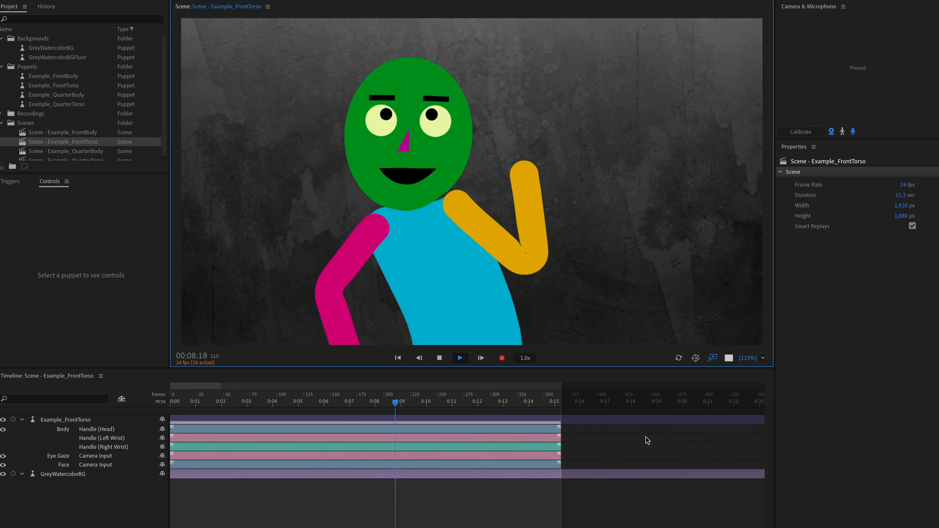
pyautogui.press('space')
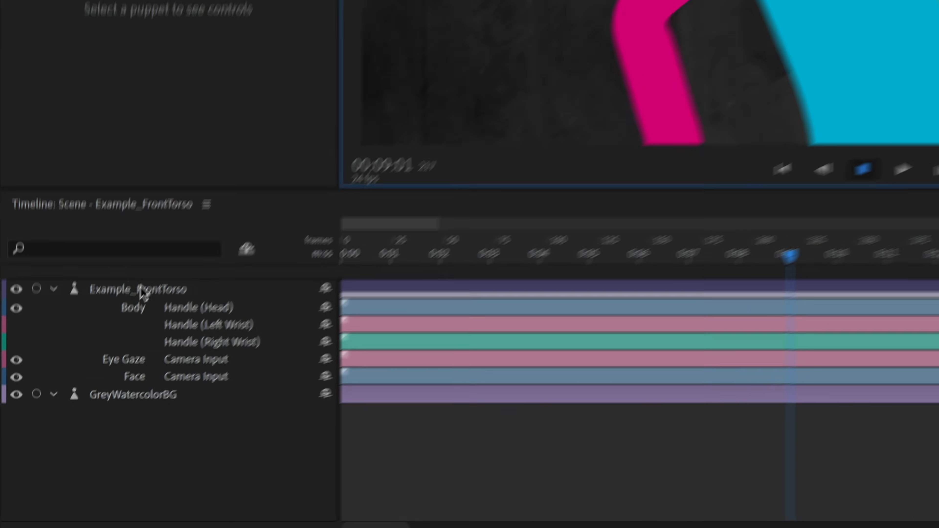
# Select the Example_FrontTorso track and inspect its recorded Head, Left Wrist and Right Wrist takes.
pyautogui.click(89, 403)
pyautogui.click(43, 253)
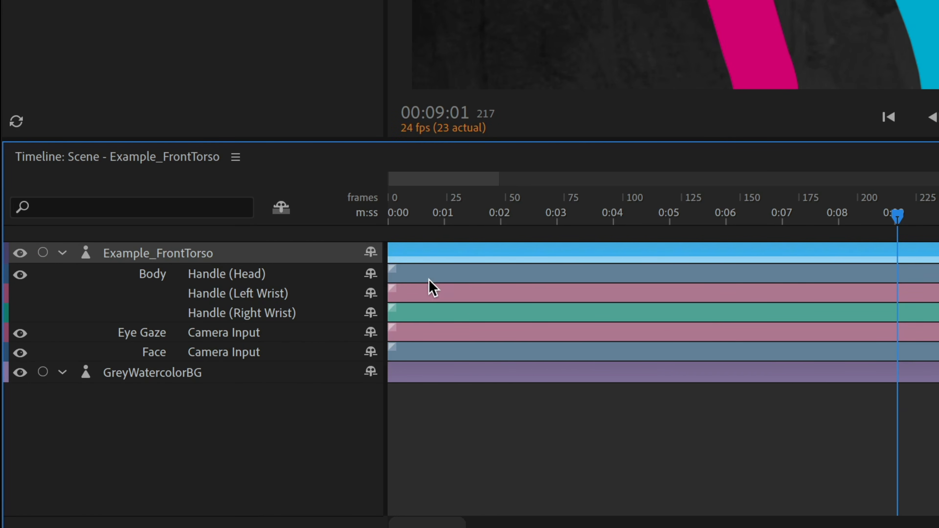
pyautogui.click(442, 275)
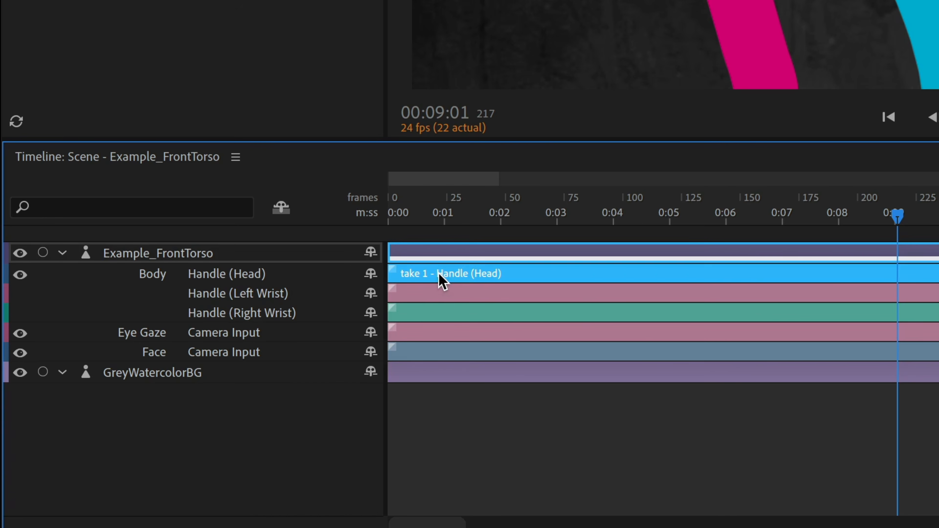
pyautogui.click(443, 296)
pyautogui.click(458, 314)
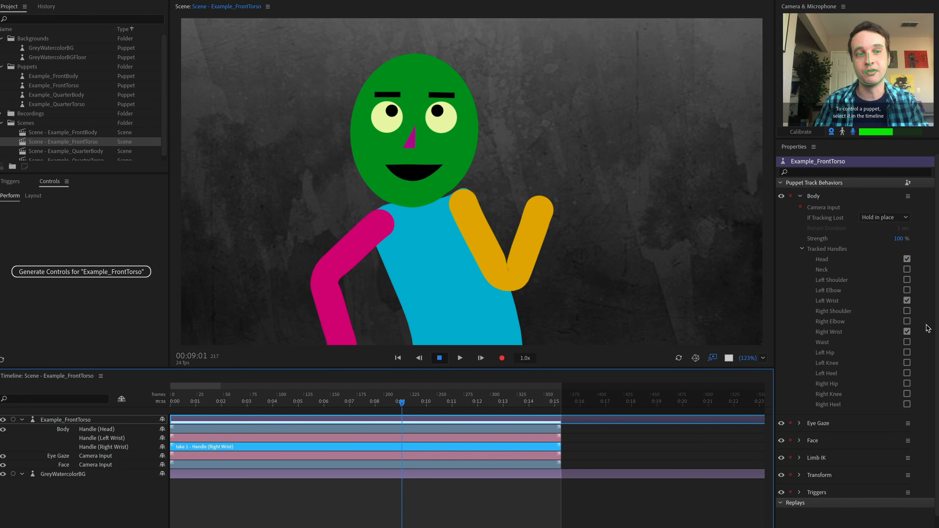
# Move the playhead to 00:04:15 and turn off the Right Wrist and Head tracked handles in the Body behavior.
pyautogui.click(283, 403)
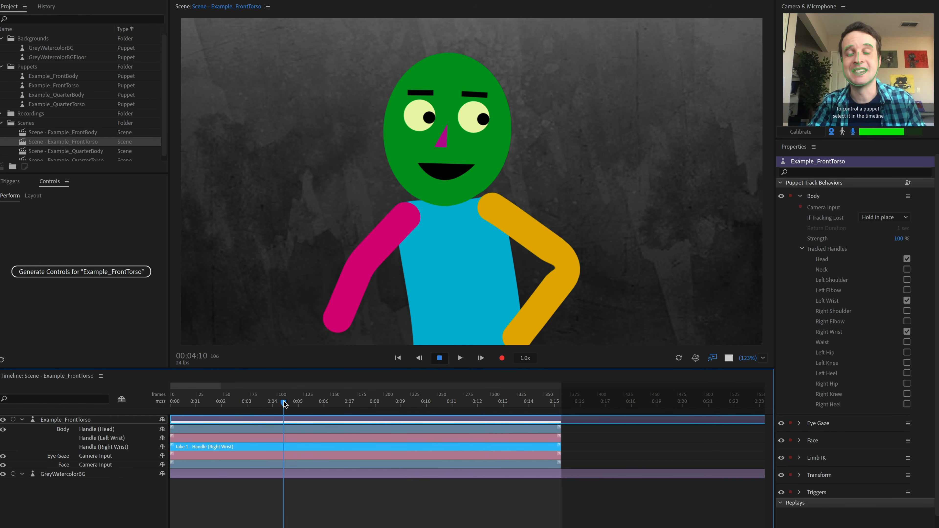
pyautogui.moveTo(285, 404)
pyautogui.mouseDown()
pyautogui.moveTo(216, 404)
pyautogui.moveTo(386, 396)
pyautogui.moveTo(289, 398)
pyautogui.mouseUp()
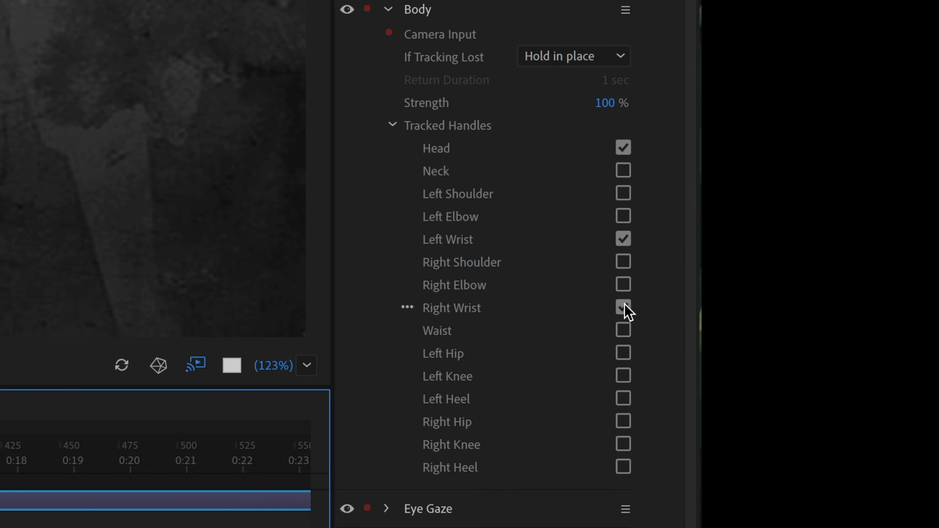
pyautogui.click(624, 307)
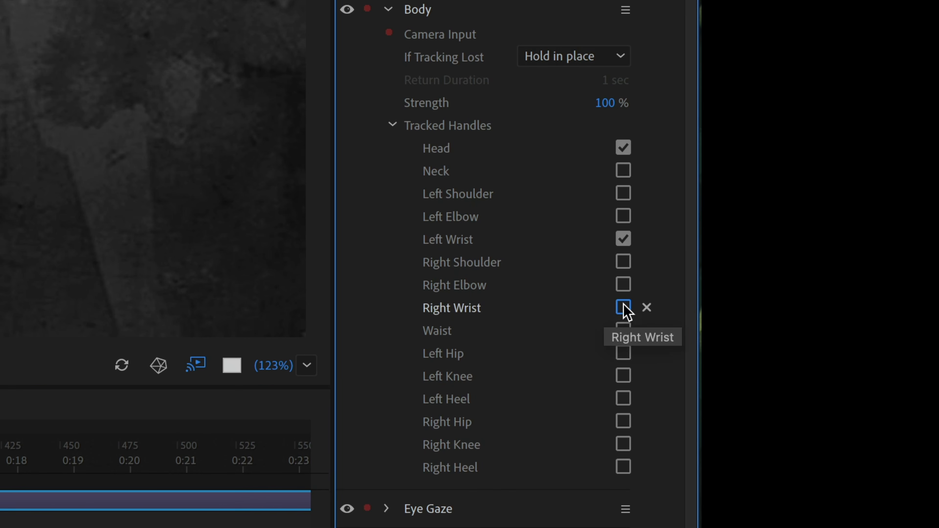
pyautogui.click(629, 147)
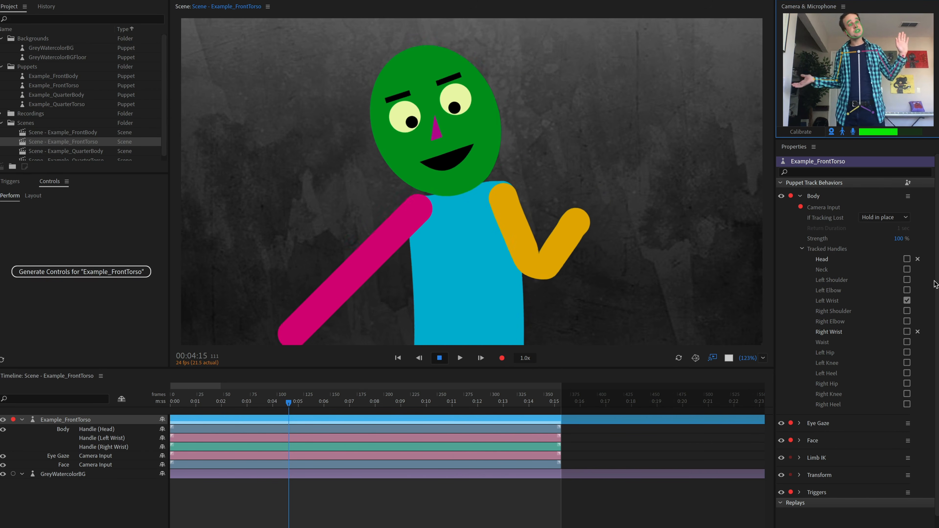
# Disarm every behavior except Body, from Eye Gaze down to Triggers, and record a new Left Wrist take from 00:04:15.
pyautogui.click(790, 423)
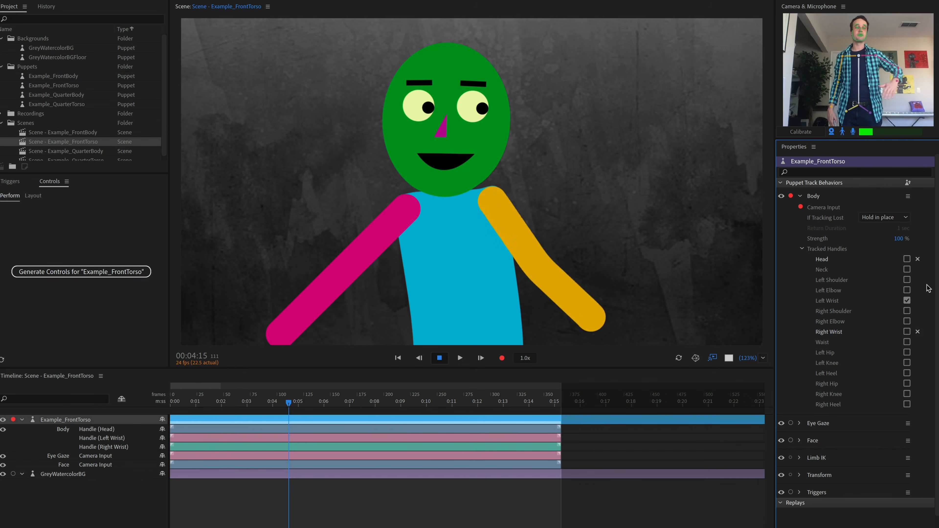
pyautogui.click(502, 358)
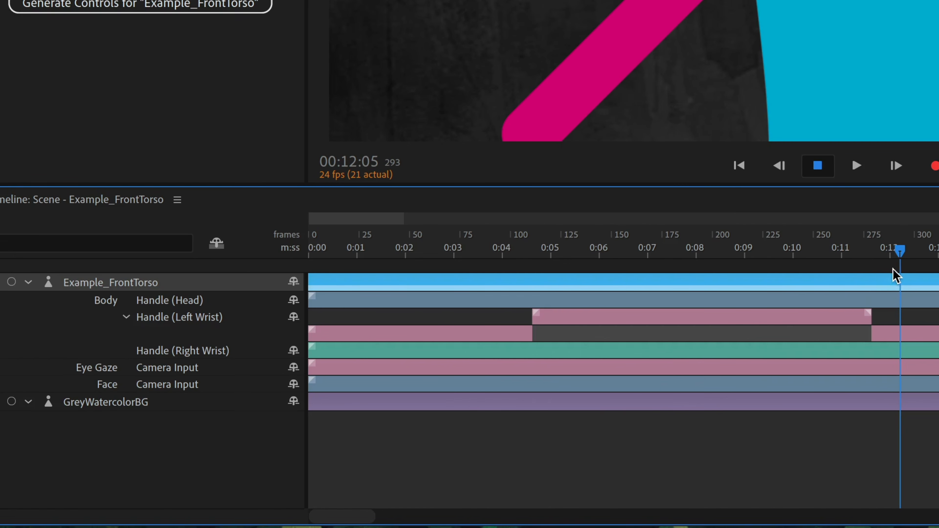
# Blend take 2 of the Left Wrist handle into the original take by adding transitions at its start and end.
pyautogui.moveTo(826, 278); pyautogui.dragTo(543, 256)
pyautogui.click(608, 322)
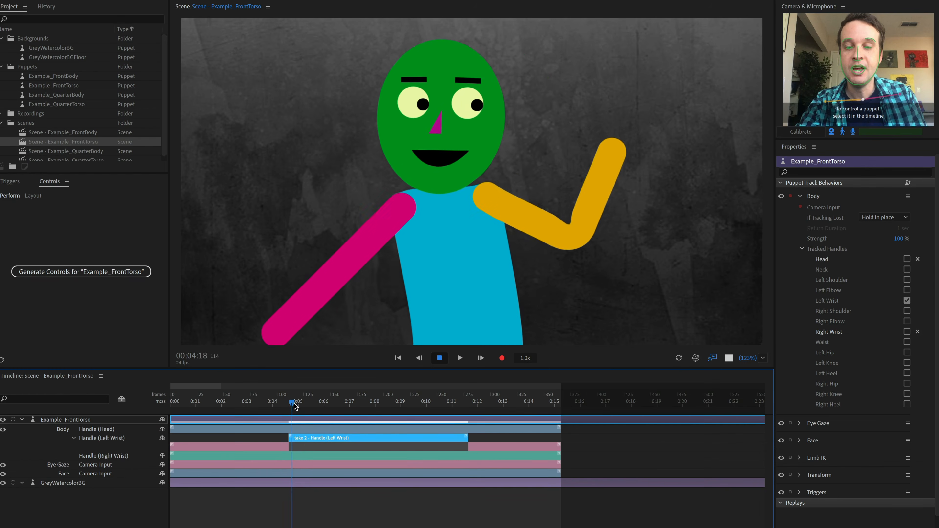
pyautogui.moveTo(294, 407)
pyautogui.mouseDown()
pyautogui.moveTo(278, 404)
pyautogui.moveTo(313, 403)
pyautogui.mouseUp()
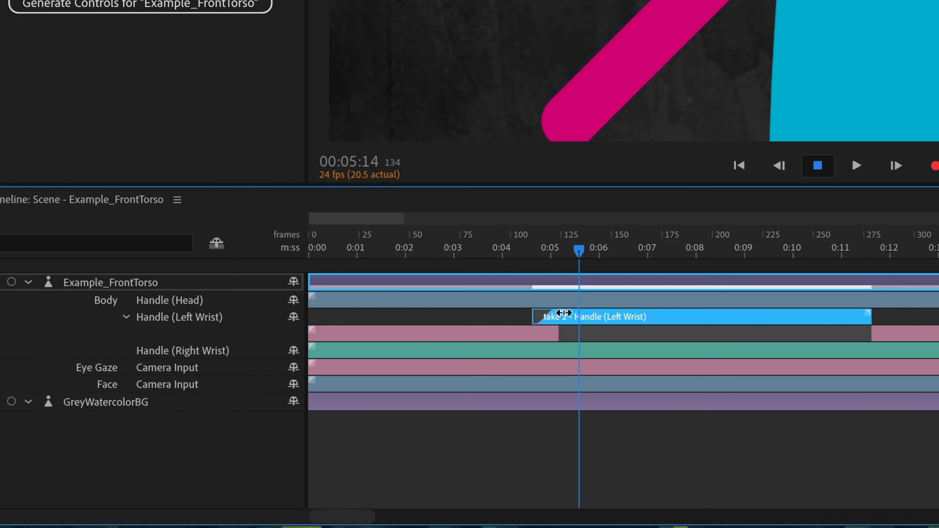
pyautogui.moveTo(564, 313); pyautogui.dragTo(566, 313)
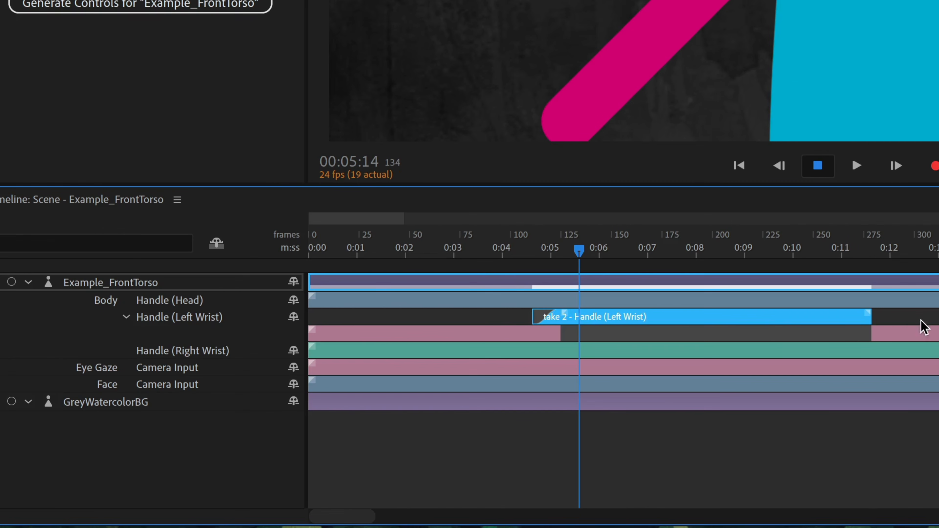
pyautogui.moveTo(865, 311); pyautogui.dragTo(845, 311)
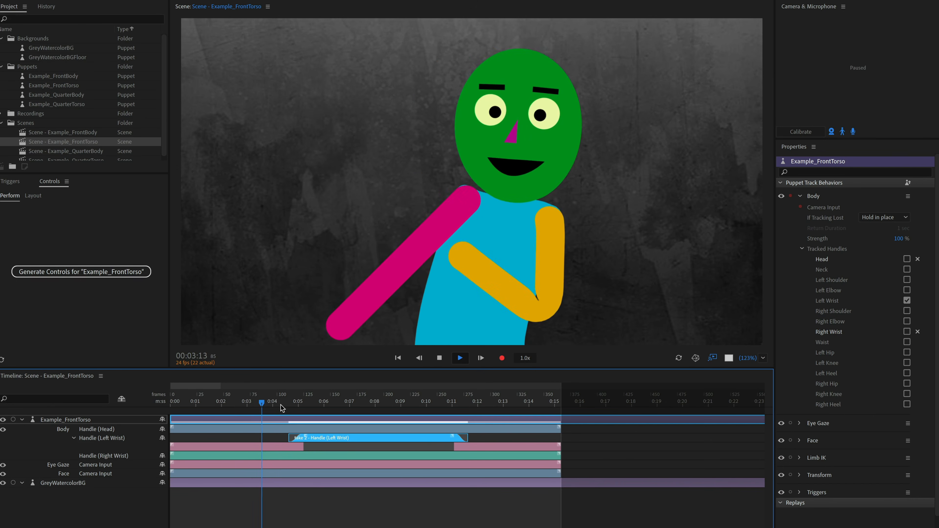
# Play back the scene from just before the second Left Wrist take to check the blend.
pyautogui.moveTo(260, 403); pyautogui.dragTo(282, 406)
pyautogui.press('space')
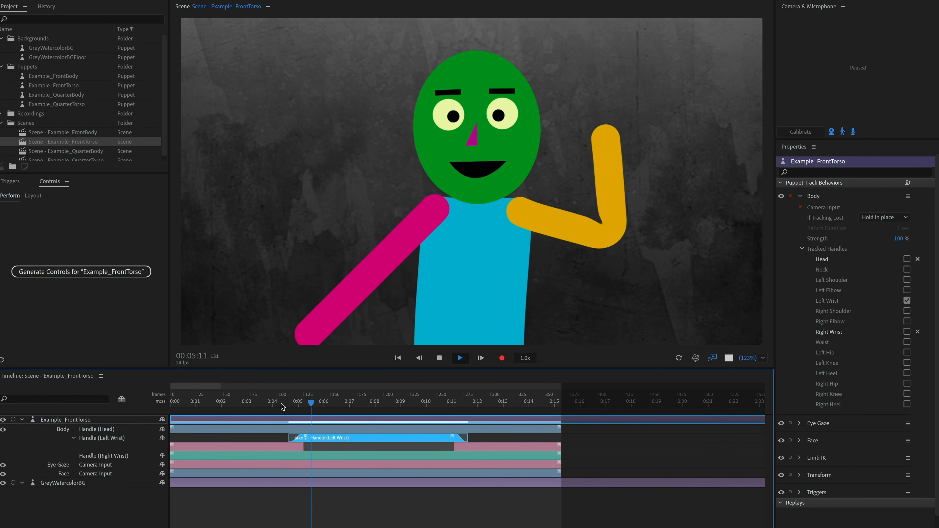
pyautogui.press('space')
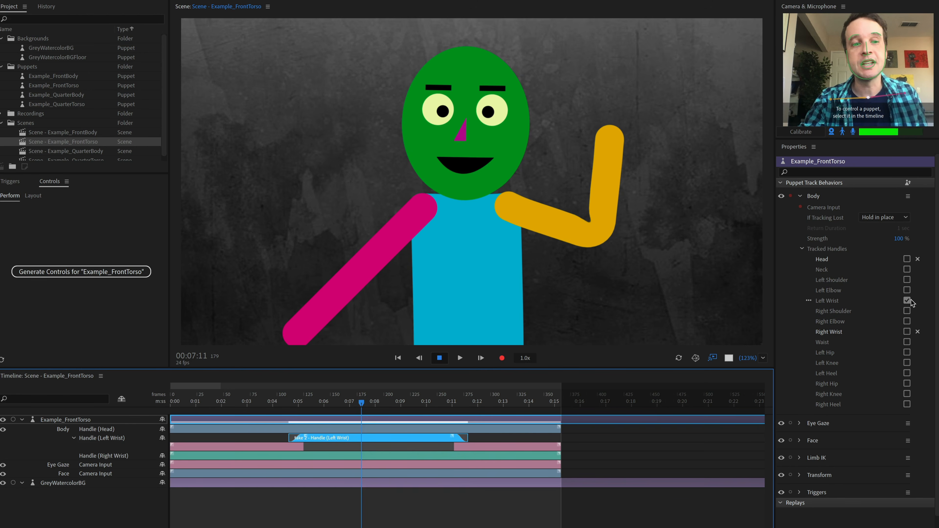
# Turn the Head and Right Wrist tracked handles back on in the Body behavior and play back the combined takes.
pyautogui.click(907, 259)
pyautogui.click(907, 331)
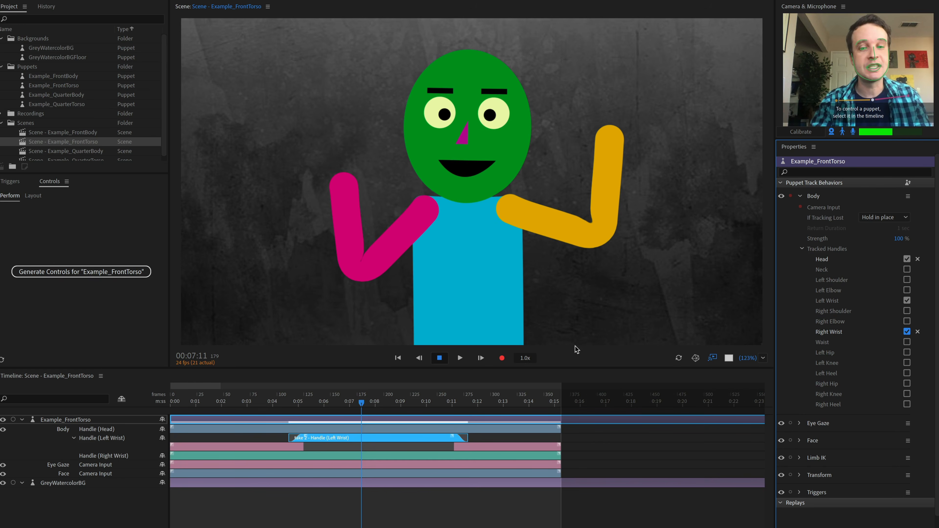
pyautogui.click(263, 401)
pyautogui.press('space')
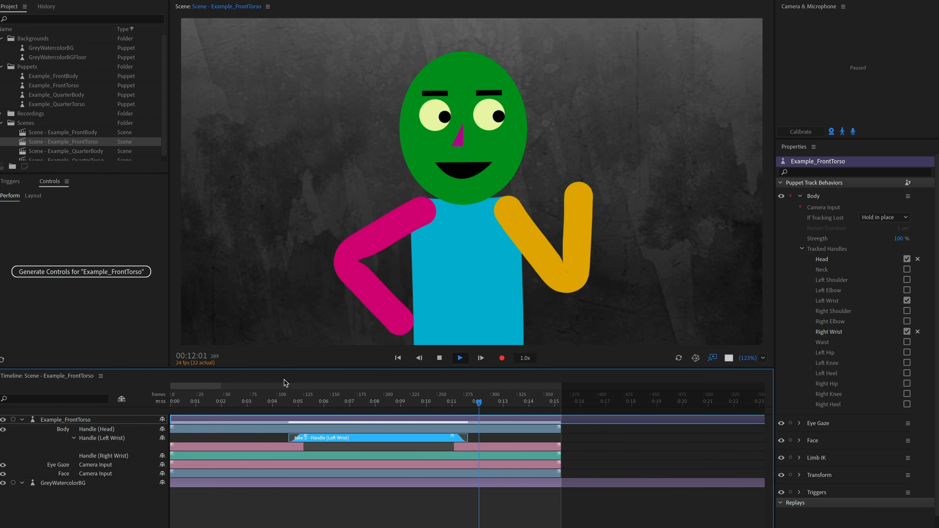
pyautogui.press('space')
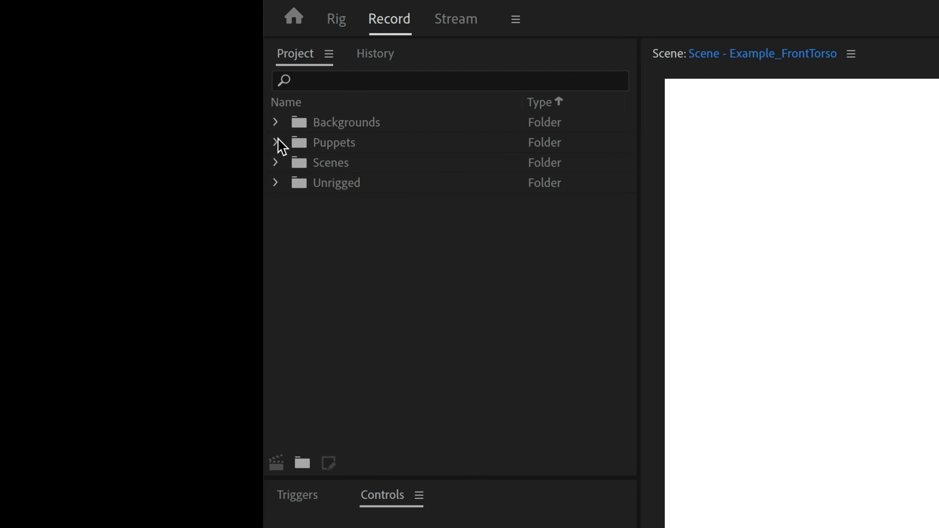
# Expand the Puppets, Scenes and Unrigged project folders and open the unrigged Example_FrontTorso puppet for rigging.
pyautogui.click(278, 141)
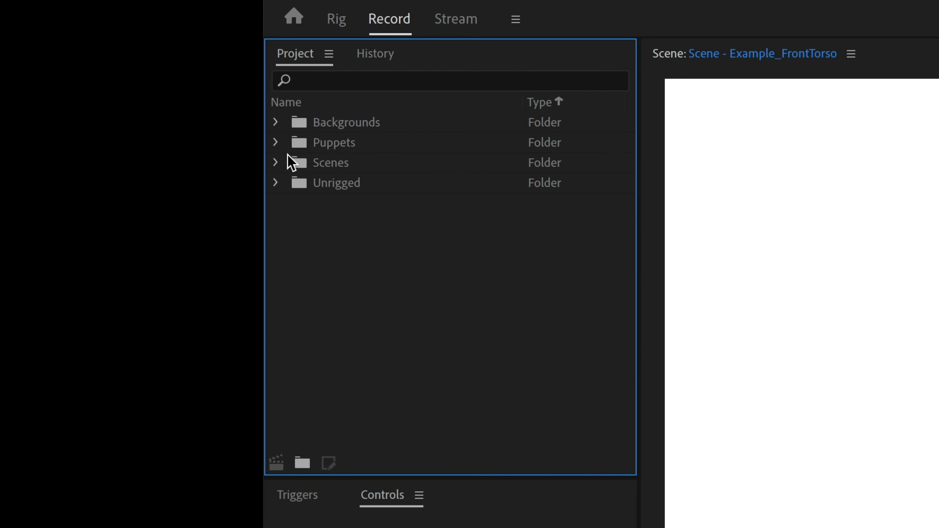
pyautogui.click(276, 142)
pyautogui.click(275, 243)
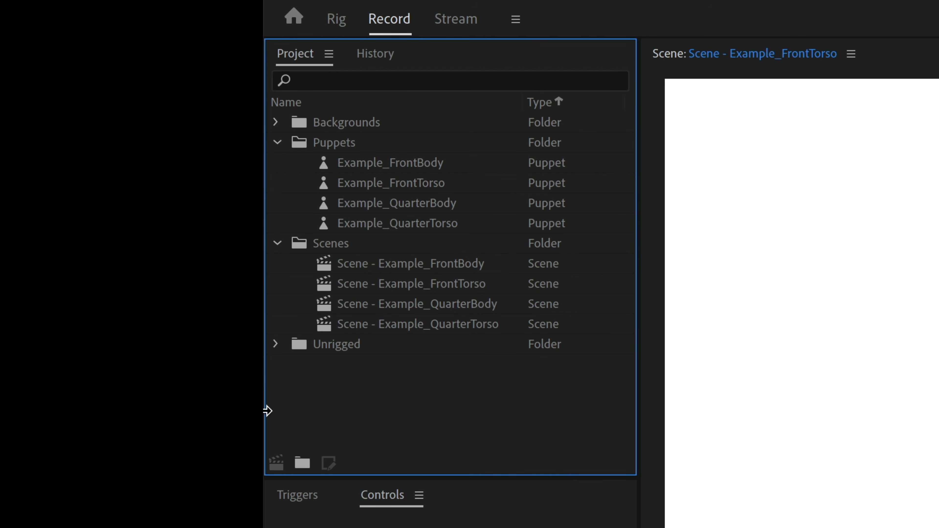
pyautogui.click(275, 344)
pyautogui.scroll(-3, 480, 310)
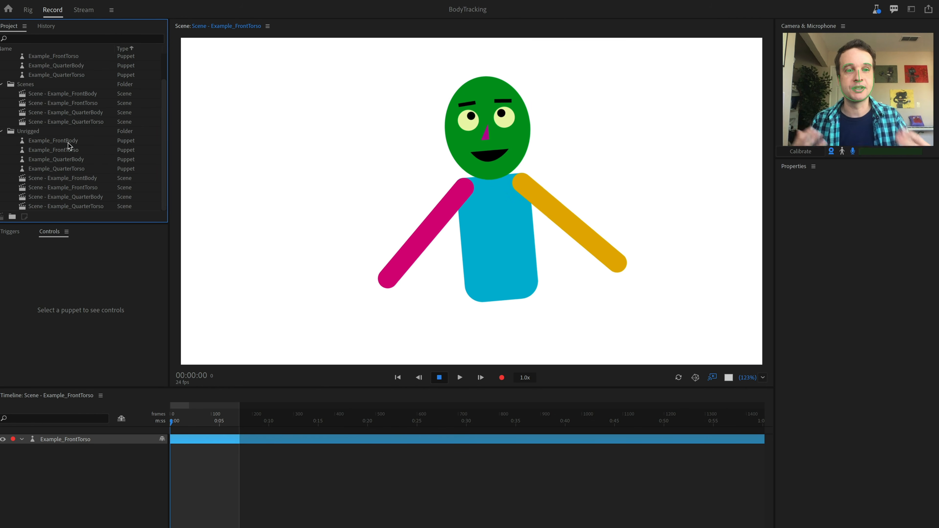
pyautogui.click(68, 142)
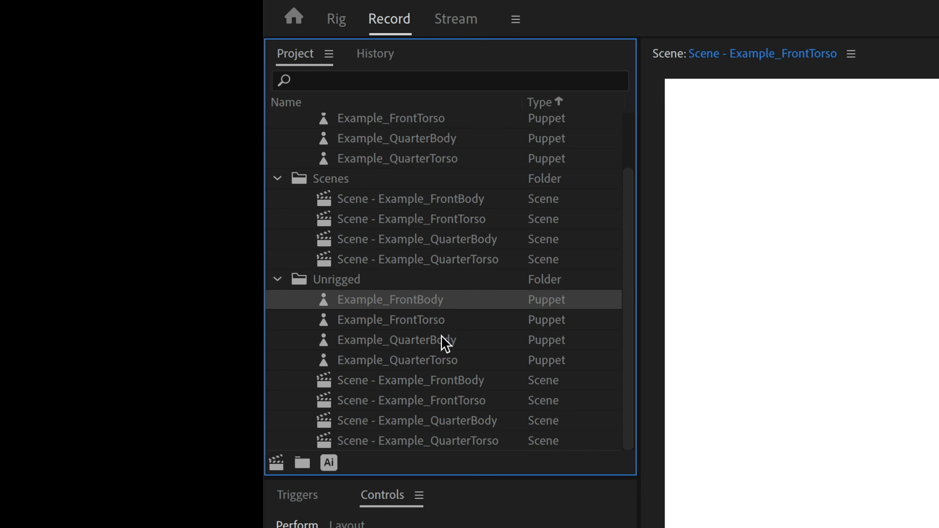
pyautogui.click(80, 152)
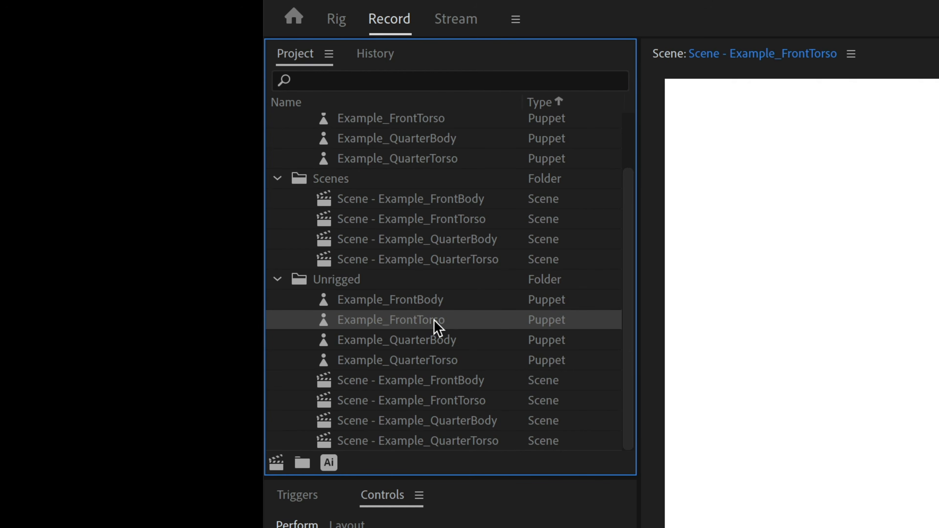
pyautogui.doubleClick(436, 327)
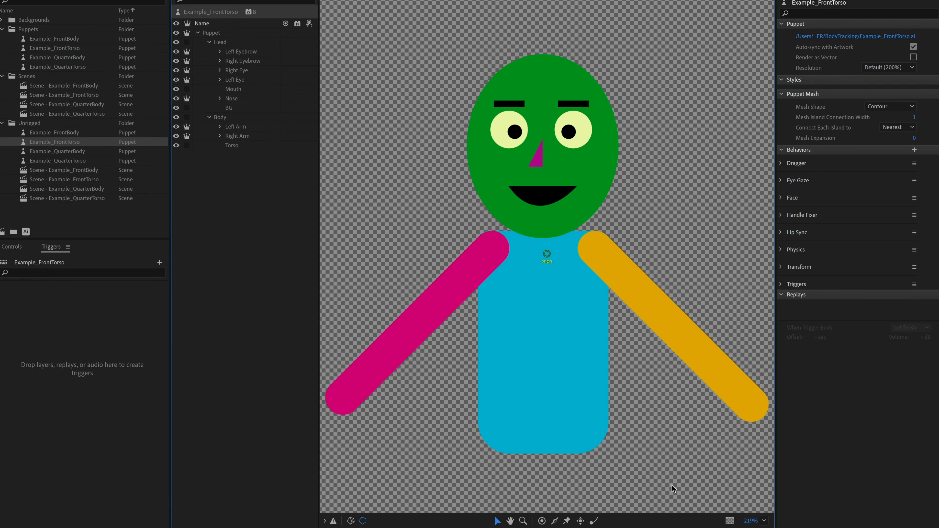
# Pin the Body group with three fixed handles along the torso's bottom edge: near both corners and at the middle.
pyautogui.press('p')
pyautogui.click(233, 117)
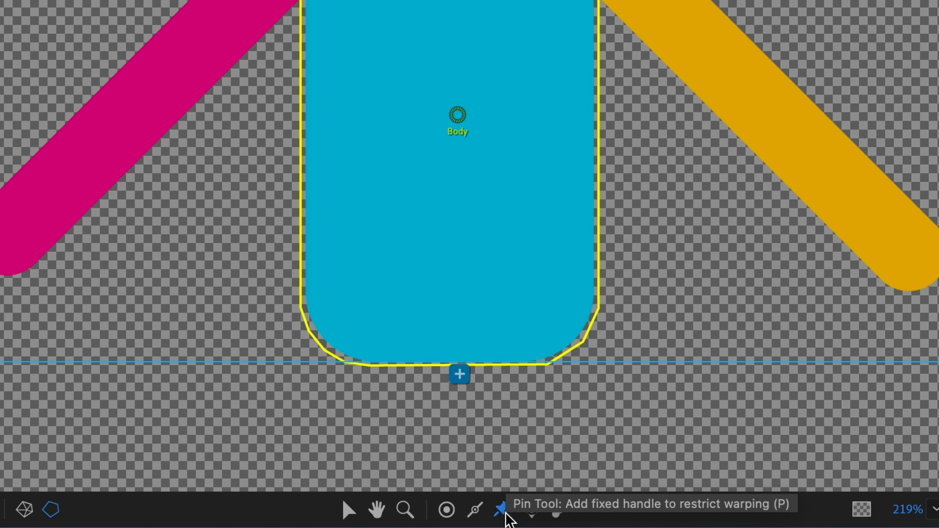
pyautogui.click(335, 335)
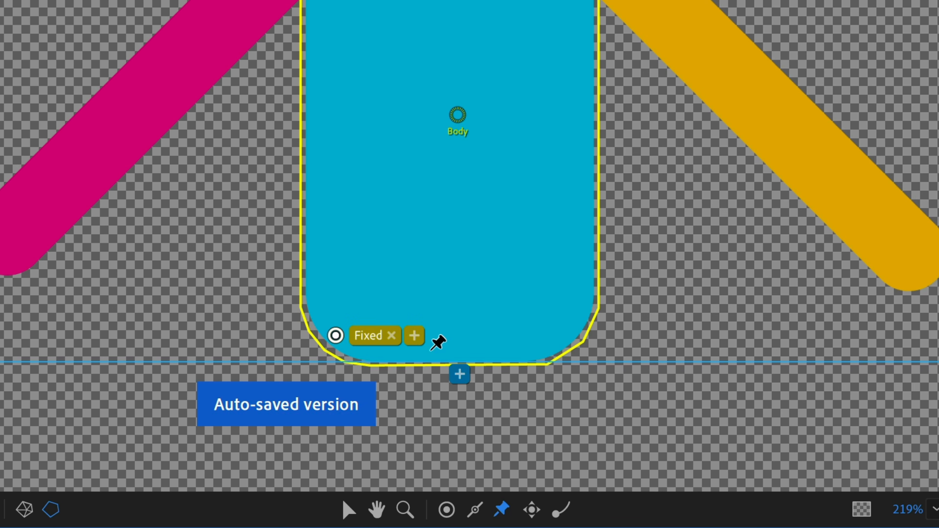
pyautogui.click(436, 351)
pyautogui.click(556, 336)
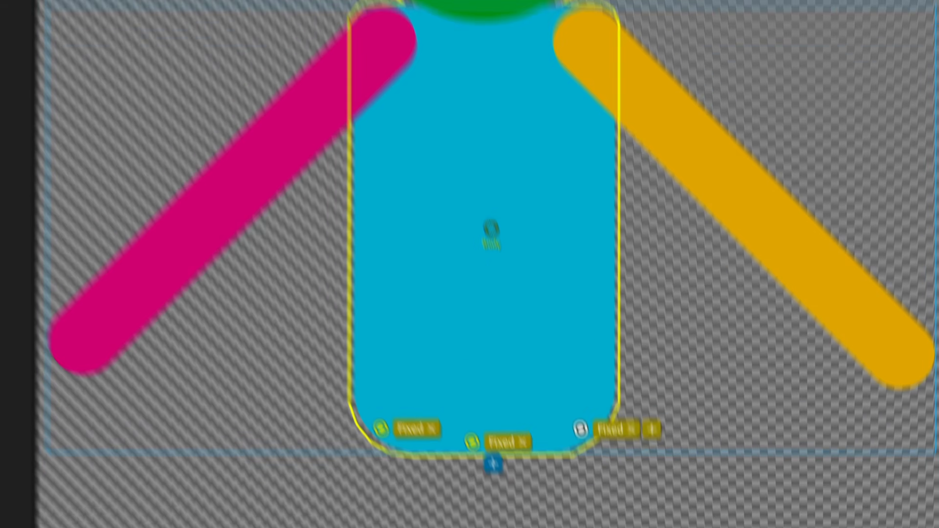
# Move the Head group's origin handle down to the neck, where the head meets the torso.
pyautogui.click(120, 98)
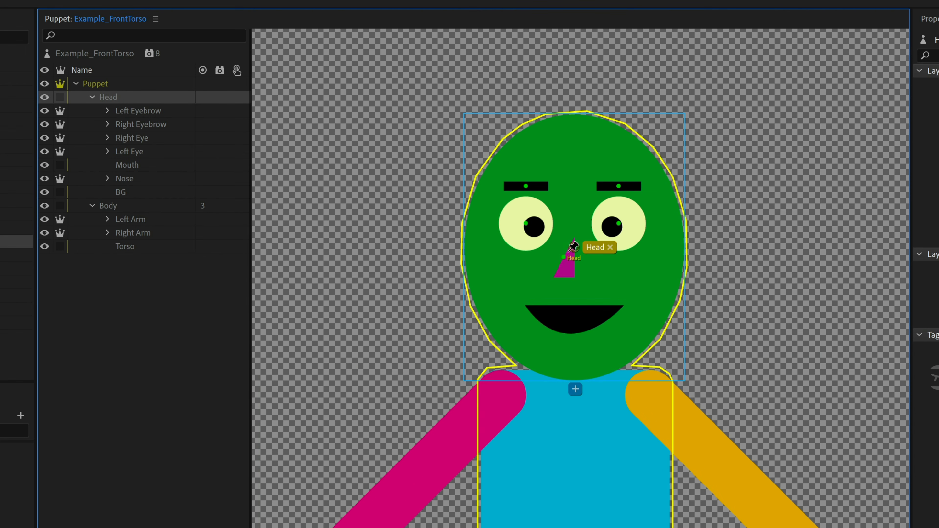
pyautogui.moveTo(573, 247); pyautogui.dragTo(575, 371)
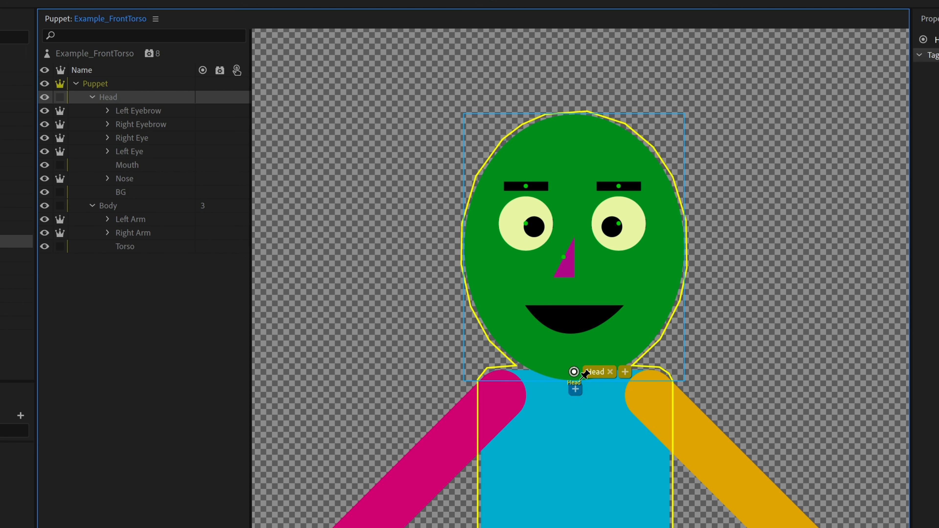
# Select the top-level Example_FrontTorso puppet and remove its Dragger behavior.
pyautogui.click(104, 56)
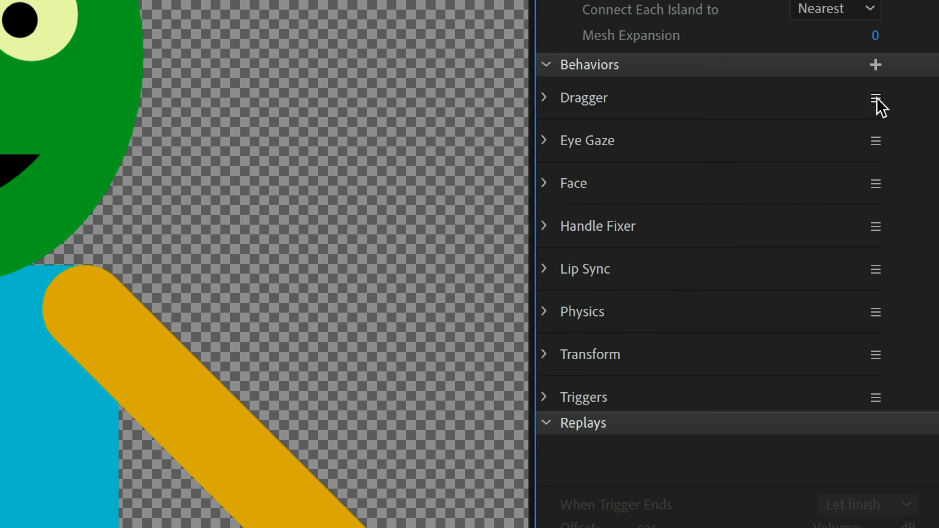
pyautogui.click(875, 98)
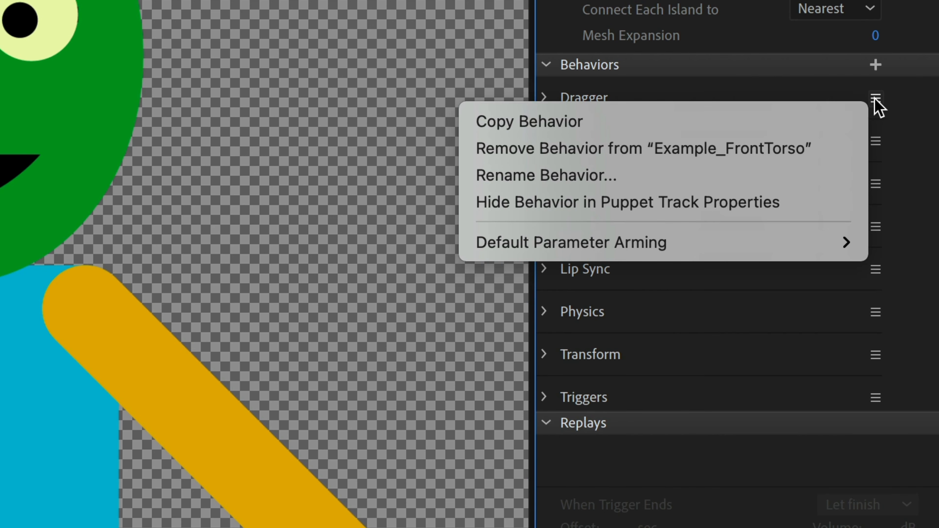
pyautogui.click(834, 154)
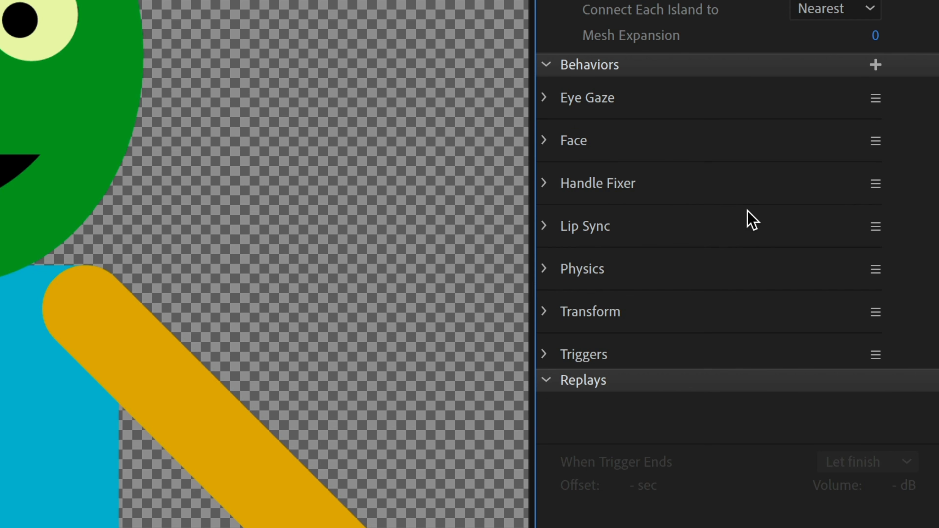
# Add the Body and Limb IK behaviors to the Example_FrontTorso puppet and collapse their settings.
pyautogui.click(874, 65)
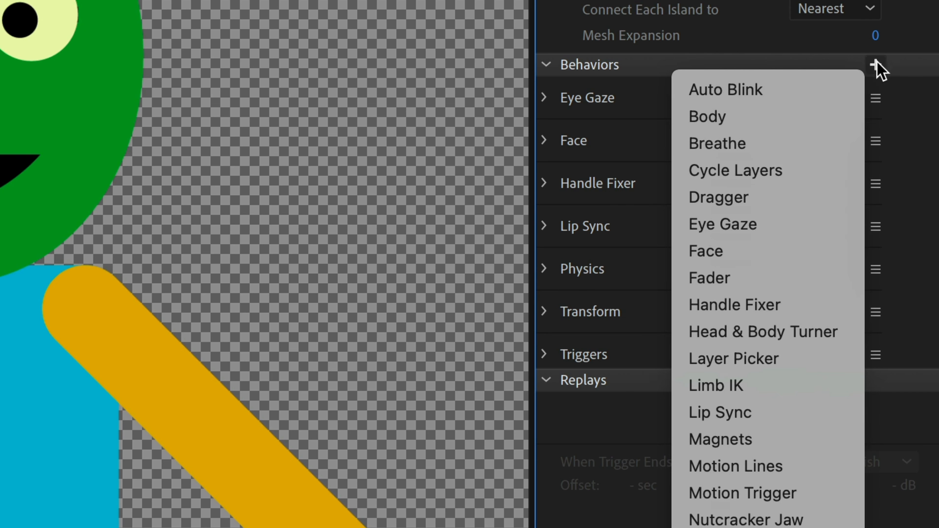
pyautogui.click(817, 118)
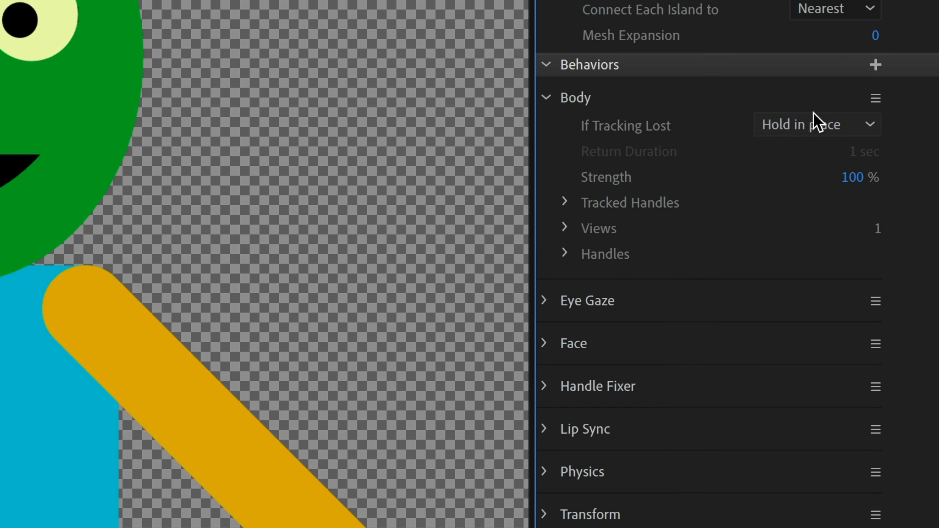
pyautogui.click(876, 65)
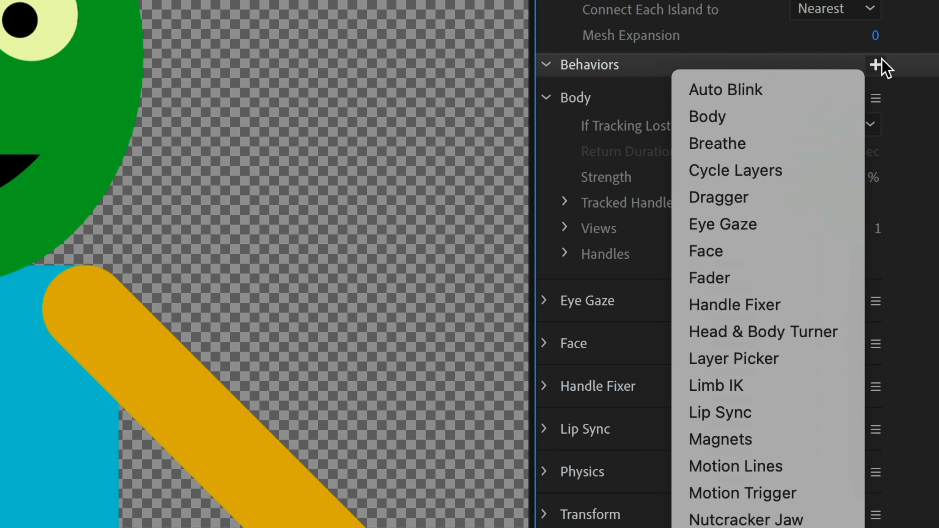
pyautogui.click(789, 387)
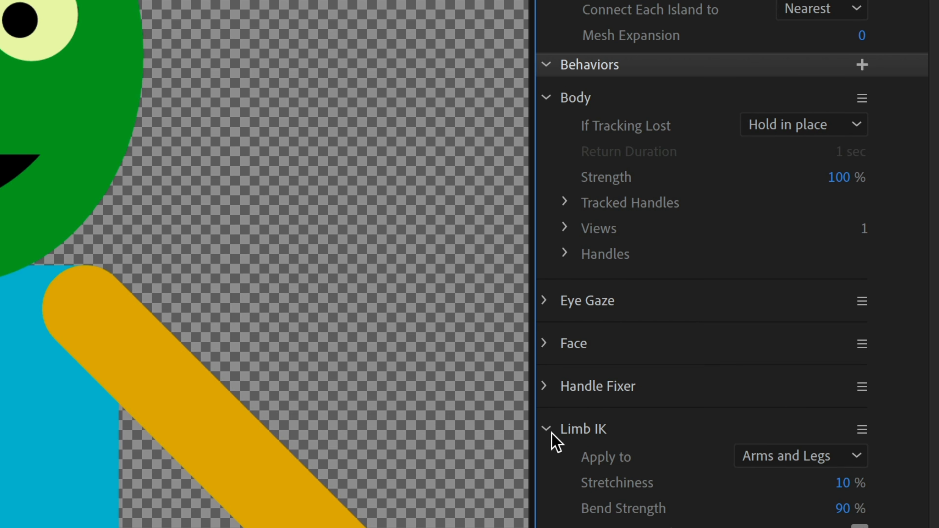
pyautogui.click(547, 429)
pyautogui.click(546, 97)
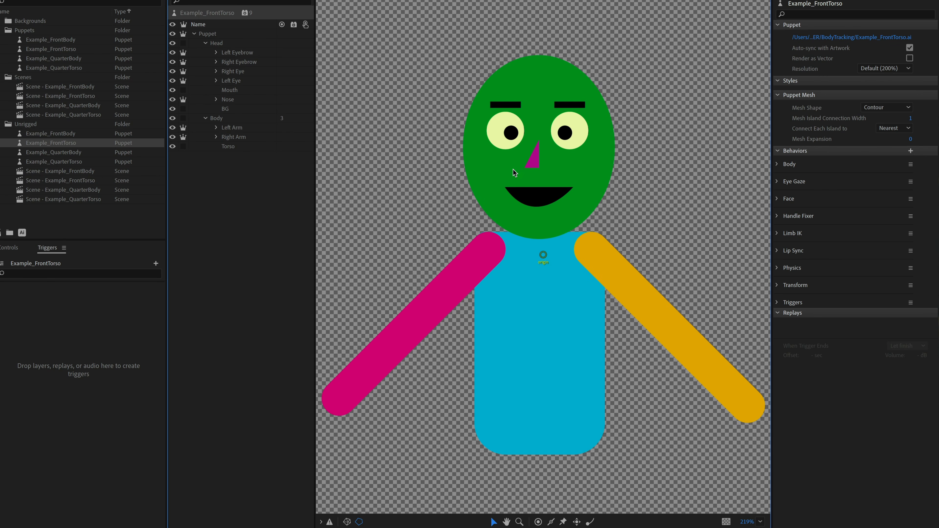
# Move the Left Arm group's origin handle from mid-arm to the shoulder.
pyautogui.click(241, 129)
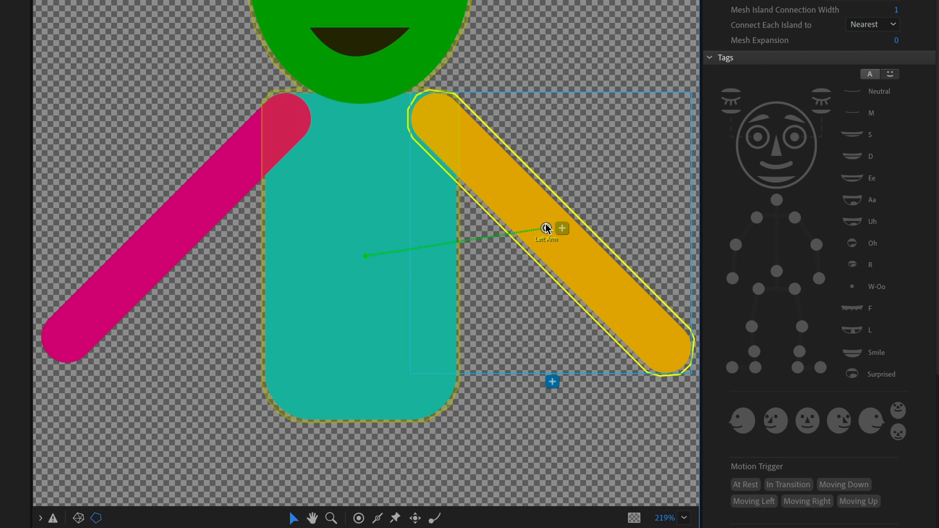
pyautogui.moveTo(546, 228); pyautogui.dragTo(437, 119)
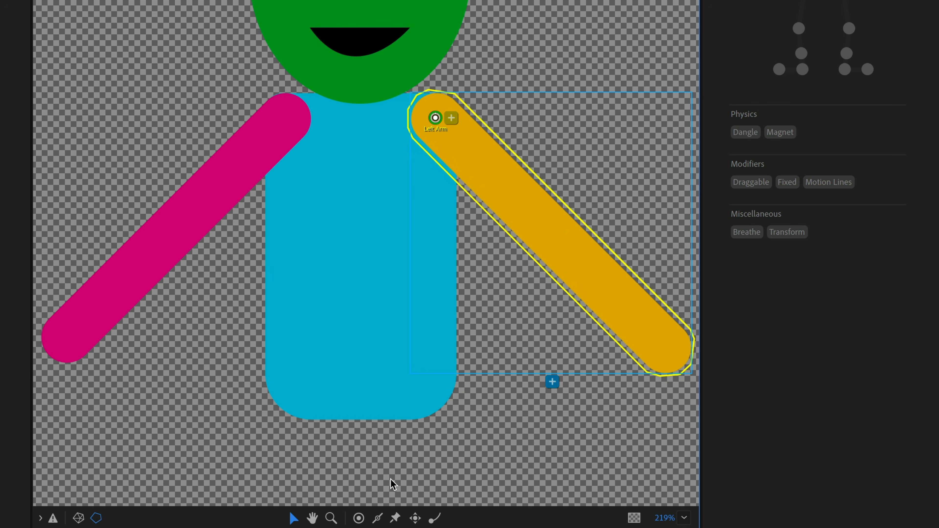
# Add two handles to the Left Arm, tagging the mid-arm one Left Elbow and the arm-end one Left Wrist.
pyautogui.click(358, 519)
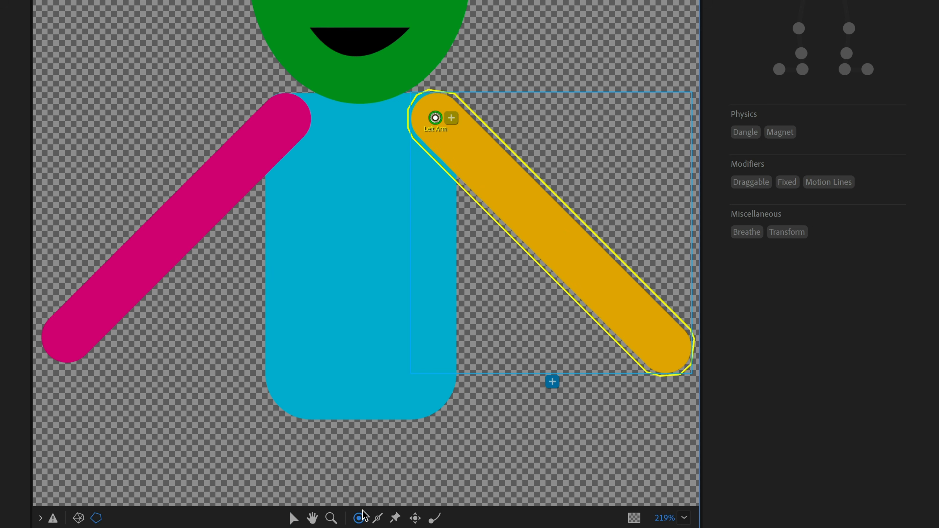
pyautogui.click(543, 227)
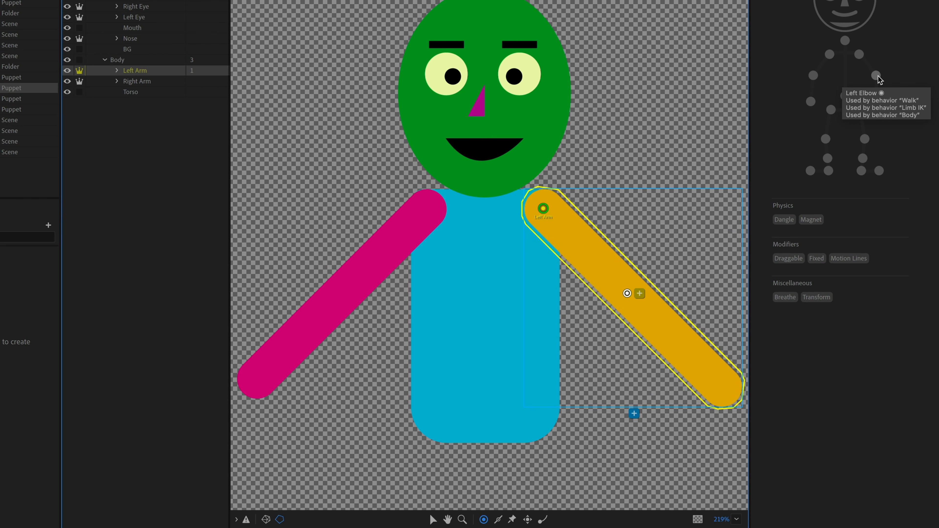
pyautogui.click(876, 75)
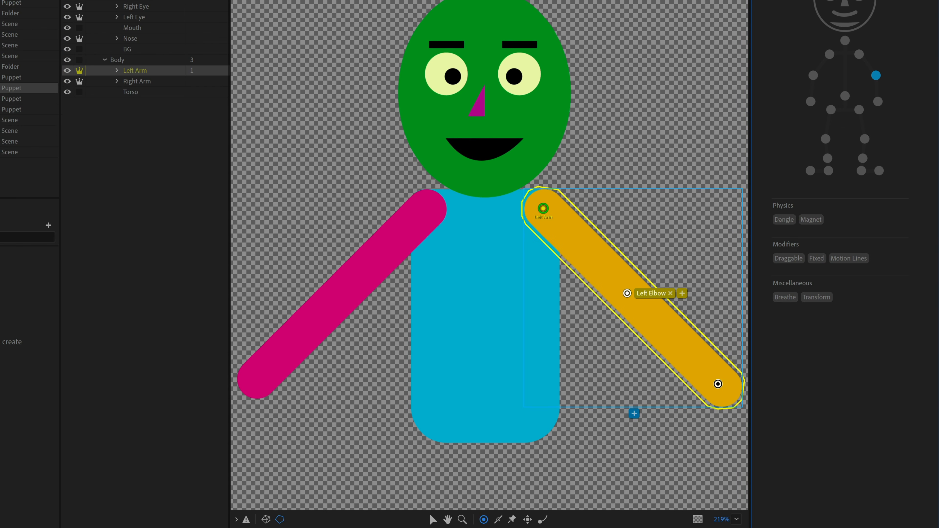
pyautogui.click(718, 384)
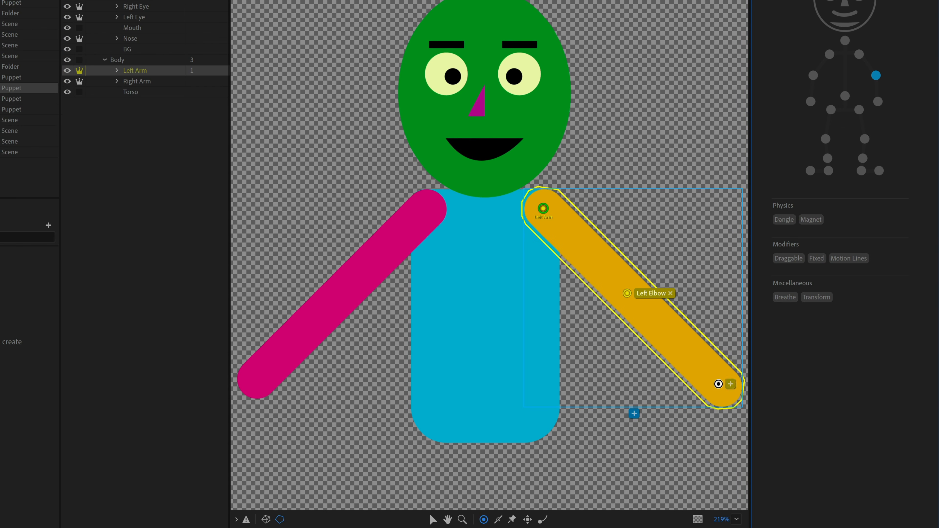
pyautogui.click(878, 102)
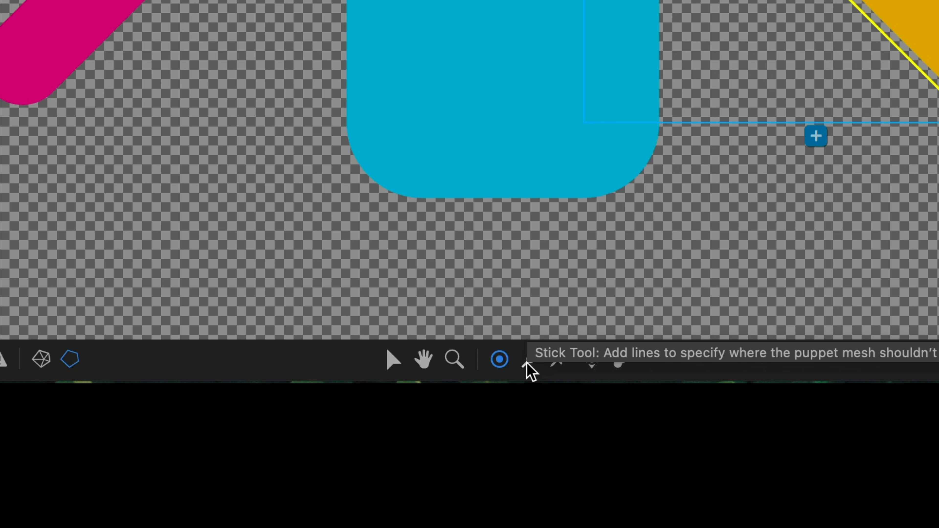
# Add two sticks along the Left Arm, one between the wrist and elbow and one between the elbow and shoulder.
pyautogui.click(528, 363)
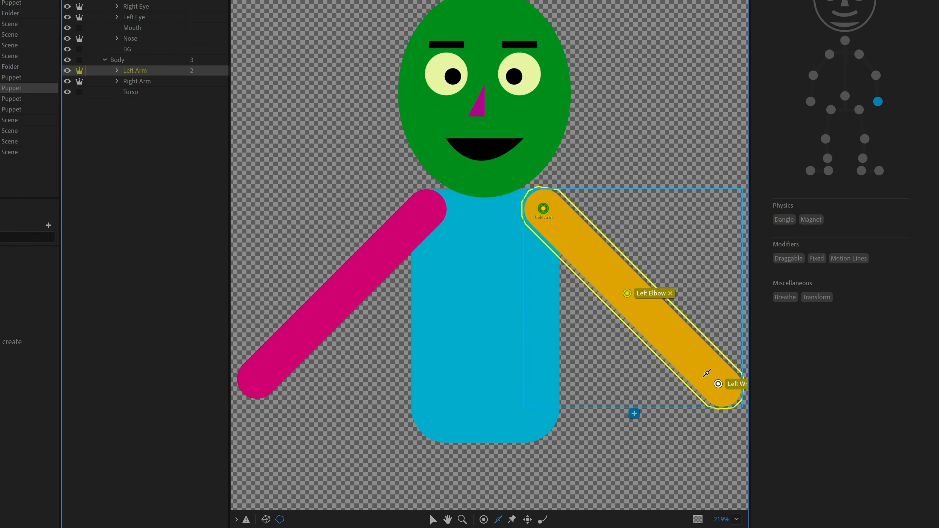
pyautogui.moveTo(708, 374); pyautogui.dragTo(554, 225)
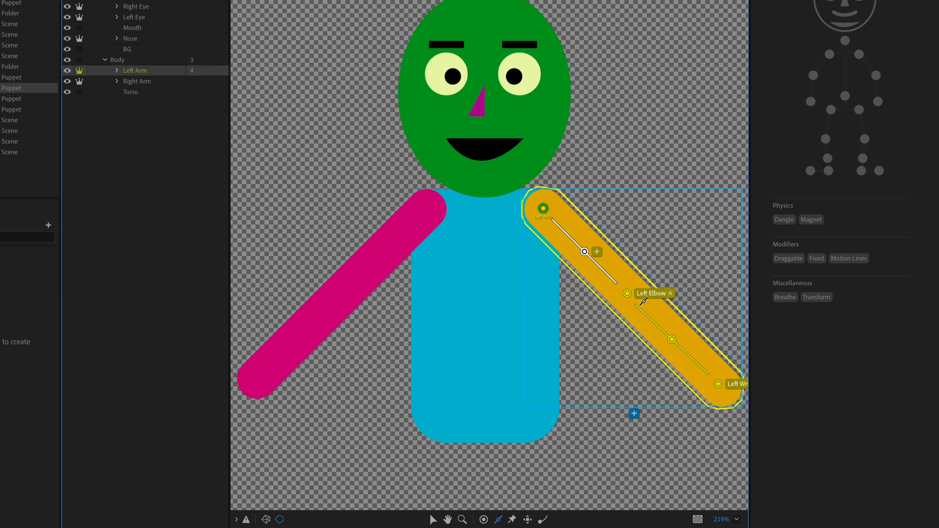
# Move the Right Arm's origin handle to the shoulder, and add handles tagged Right Elbow at mid-arm and Right Wrist at the arm end.
pyautogui.click(136, 82)
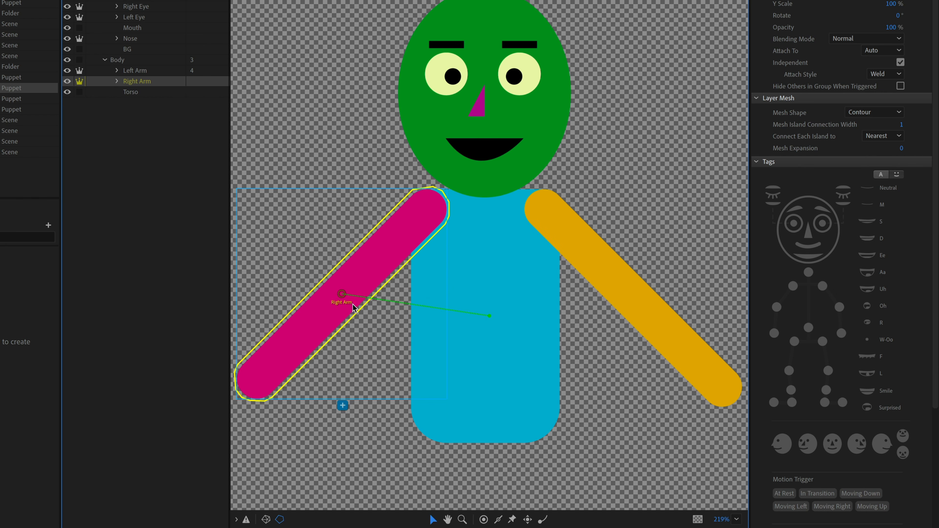
pyautogui.moveTo(342, 295); pyautogui.dragTo(431, 209)
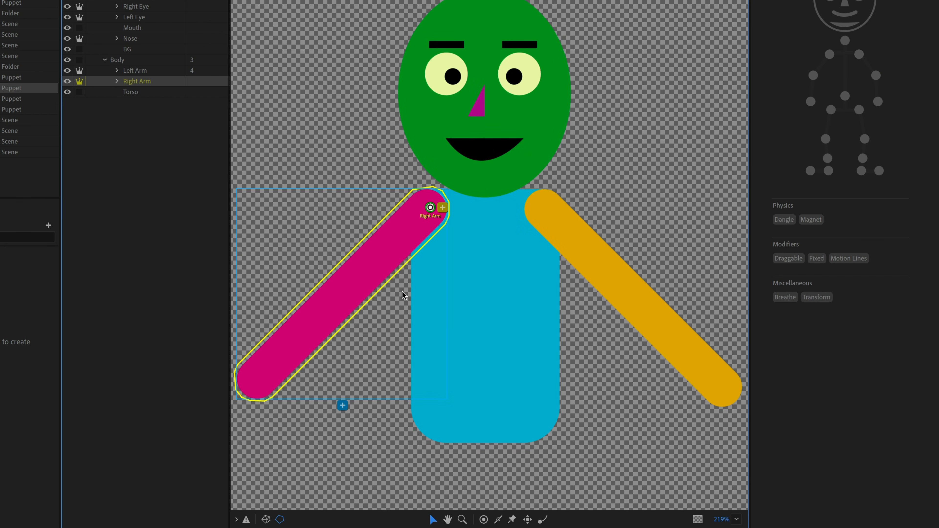
pyautogui.click(484, 519)
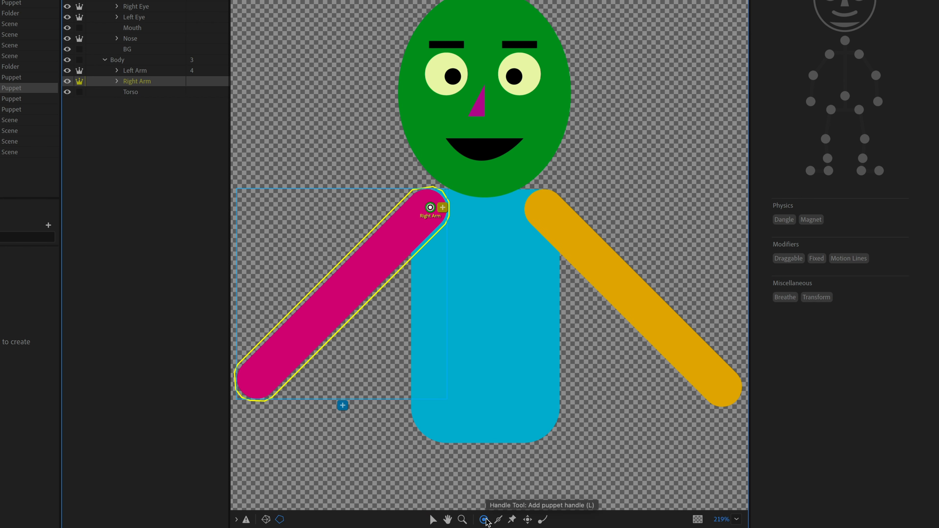
pyautogui.click(345, 293)
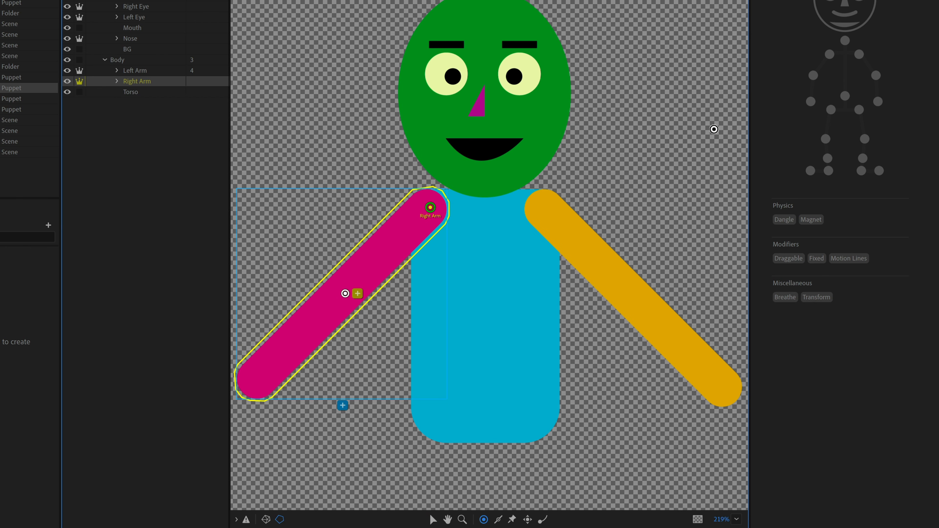
pyautogui.click(814, 75)
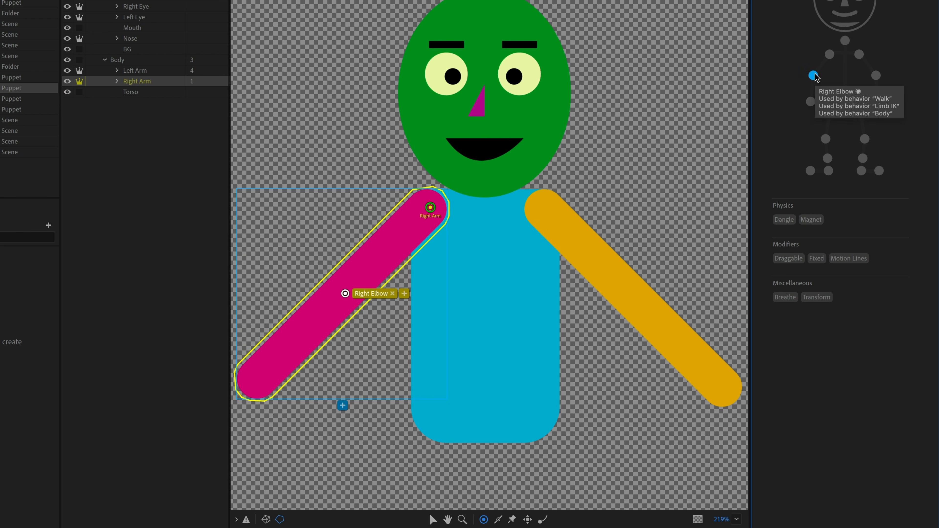
pyautogui.click(259, 381)
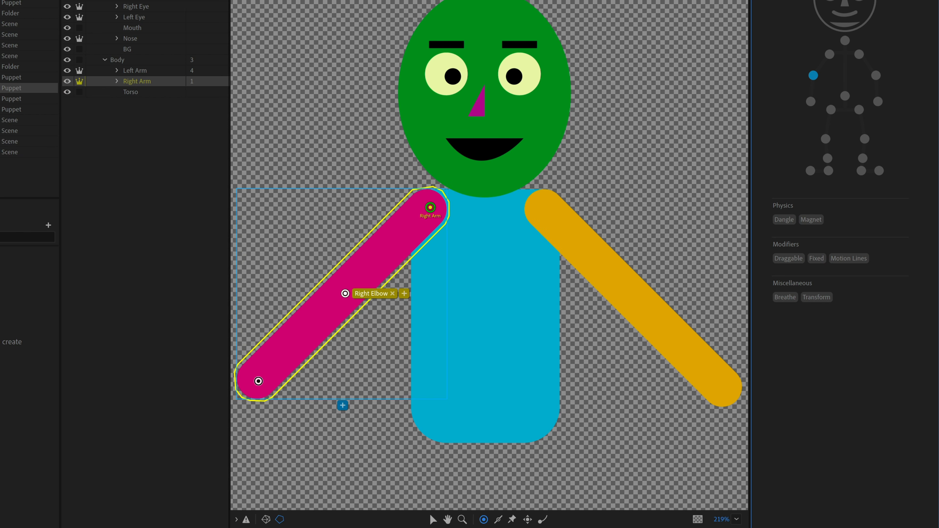
pyautogui.click(811, 99)
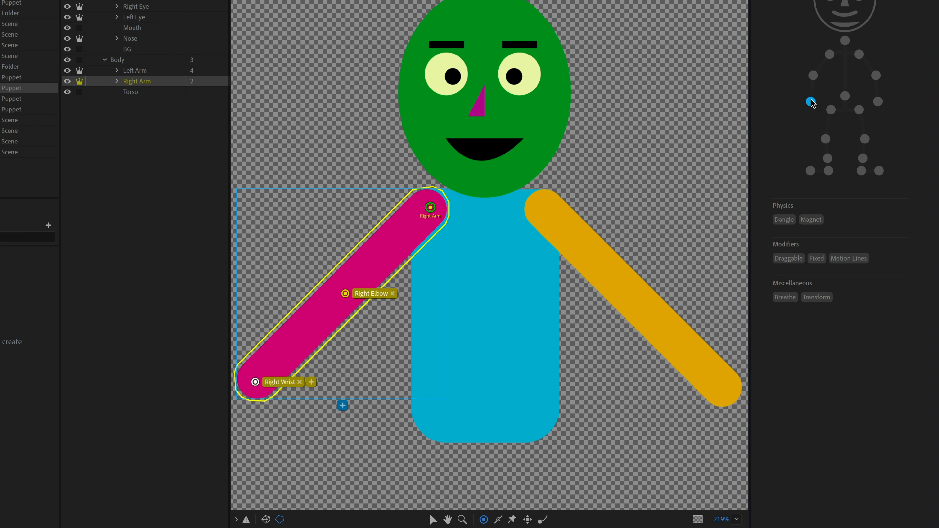
# Add two sticks along the Right Arm, one between the wrist and elbow and one between the elbow and shoulder.
pyautogui.click(498, 519)
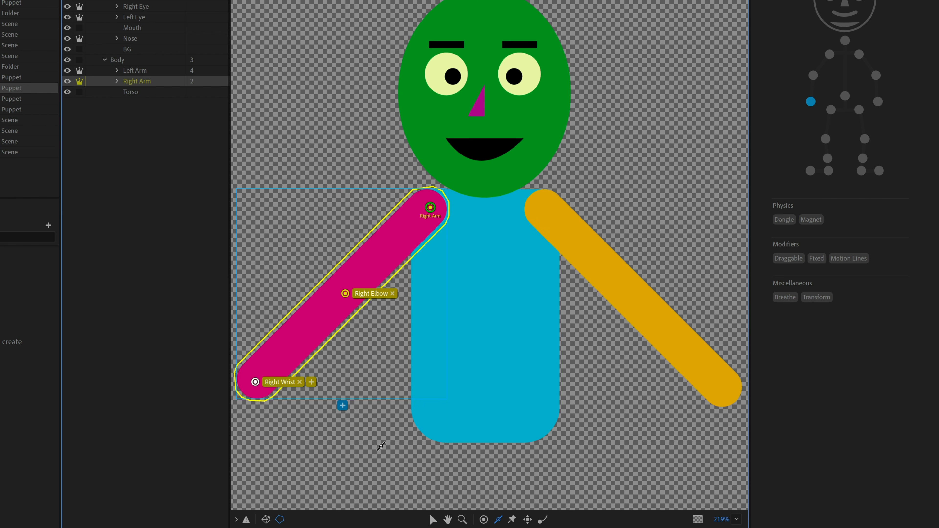
pyautogui.moveTo(269, 368); pyautogui.dragTo(337, 301)
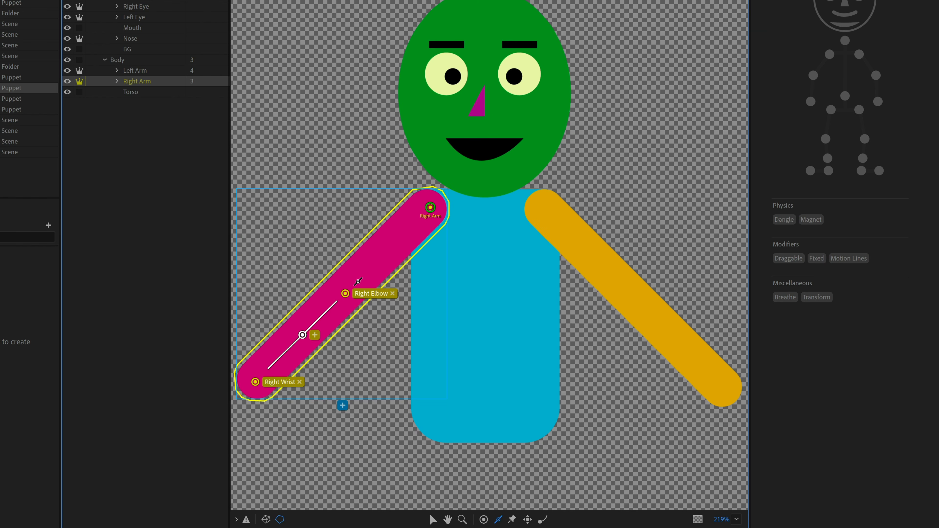
pyautogui.moveTo(357, 281); pyautogui.dragTo(417, 220)
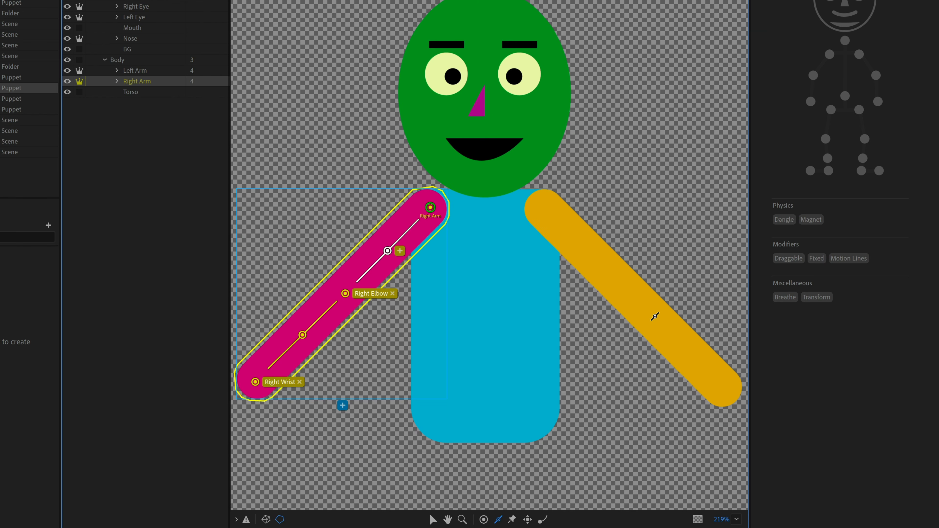
# Add handles to the Body group where the arms attach, tagging them Right Shoulder and Left Shoulder.
pyautogui.press('v')
pyautogui.click(132, 62)
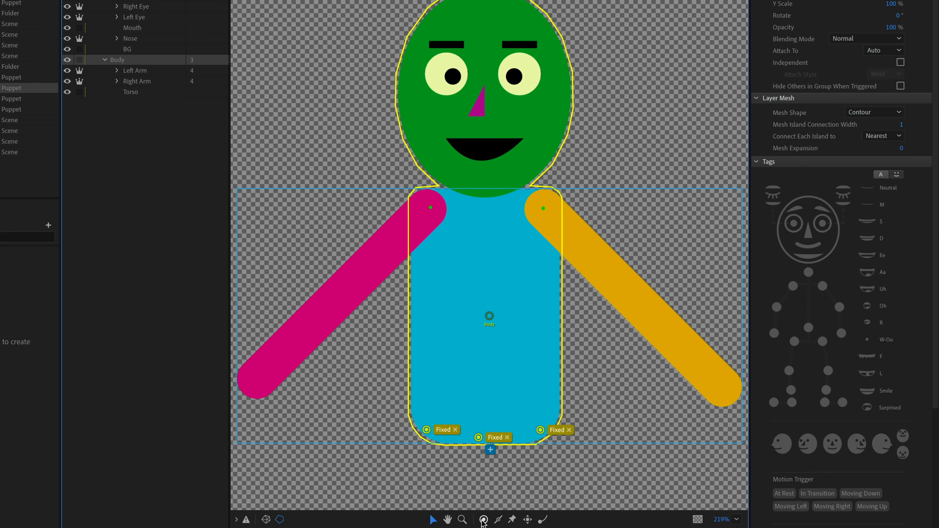
pyautogui.click(483, 519)
pyautogui.click(431, 208)
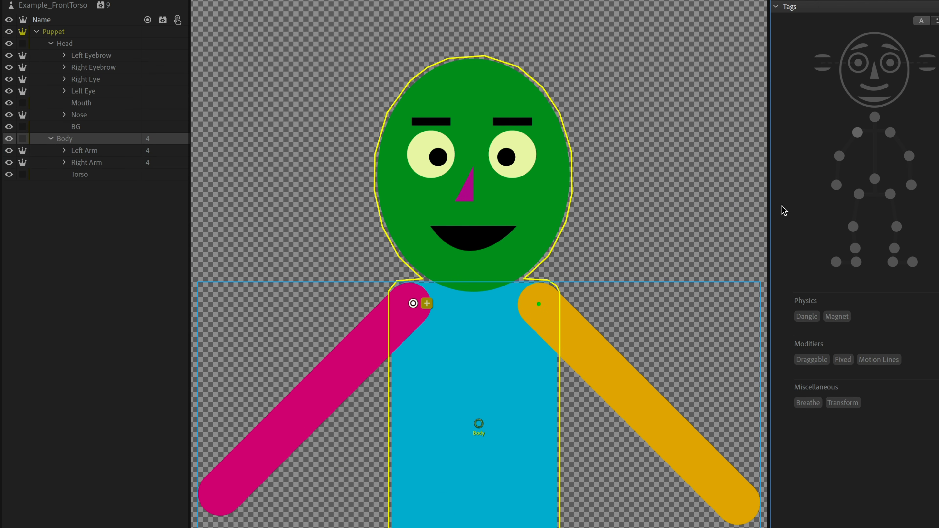
pyautogui.click(857, 132)
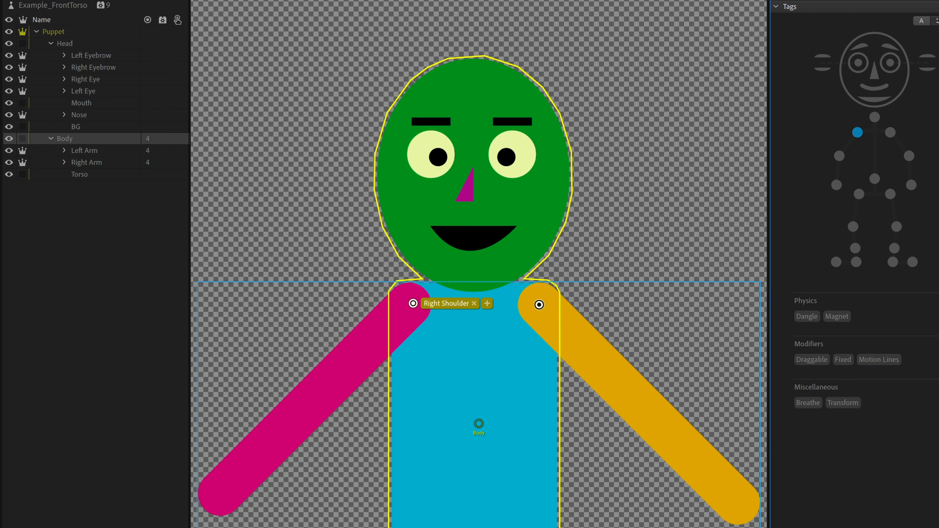
pyautogui.click(539, 304)
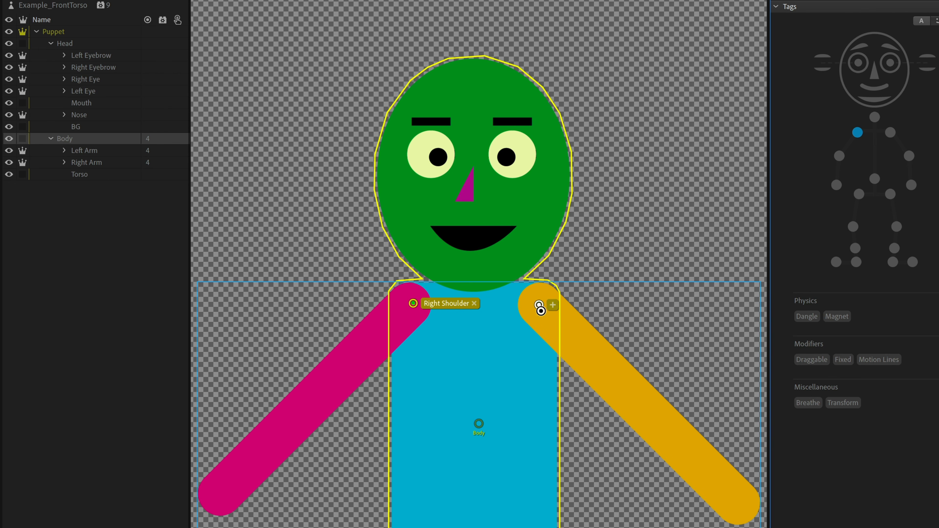
pyautogui.click(890, 132)
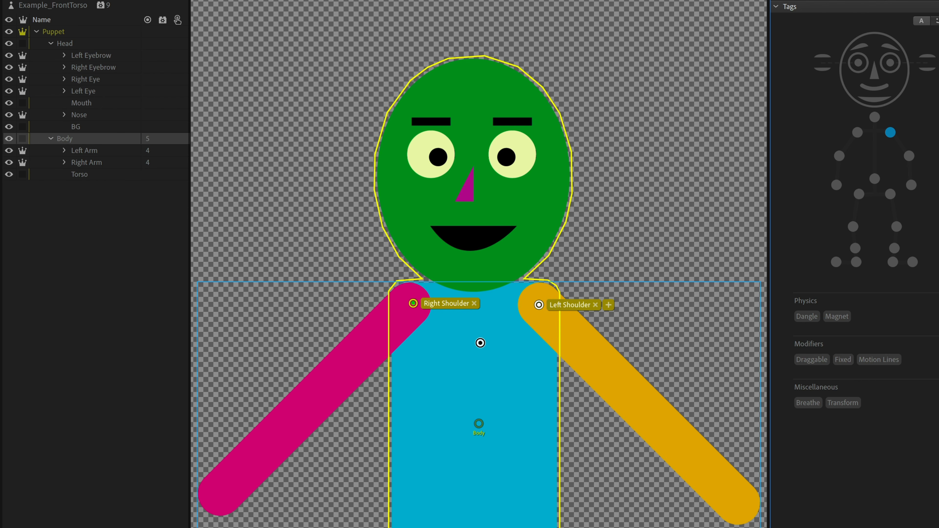
# Try adding the Neck tag to the Head group, and undo it.
pyautogui.click(65, 43)
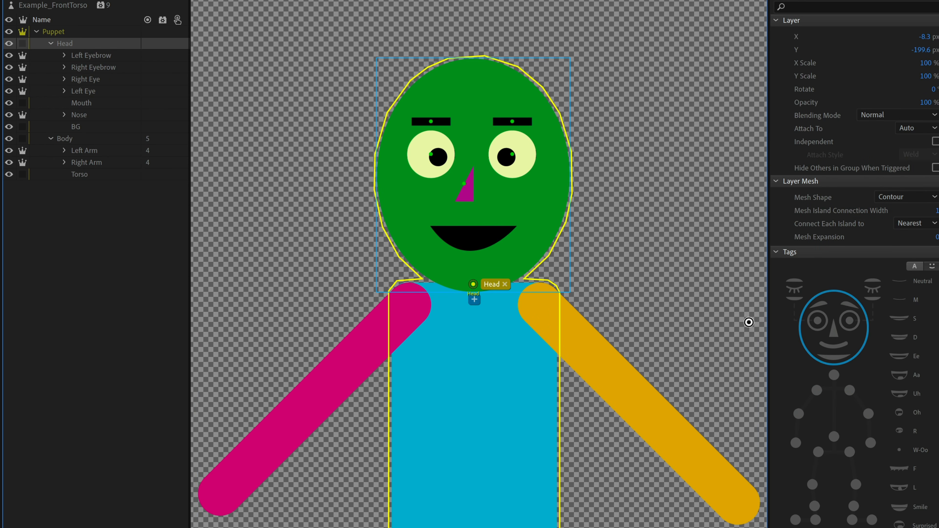
pyautogui.click(833, 375)
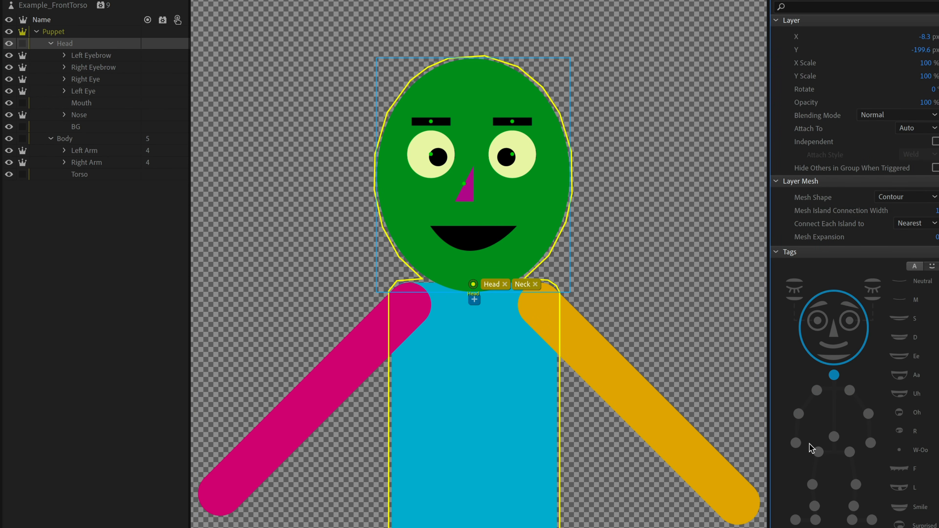
pyautogui.hotkey('ctrl', 'z')
# Add a handle to the Body group at the upper torso midway between the shoulders and tag it Neck.
pyautogui.click(86, 142)
pyautogui.scroll(2, 503, 309)
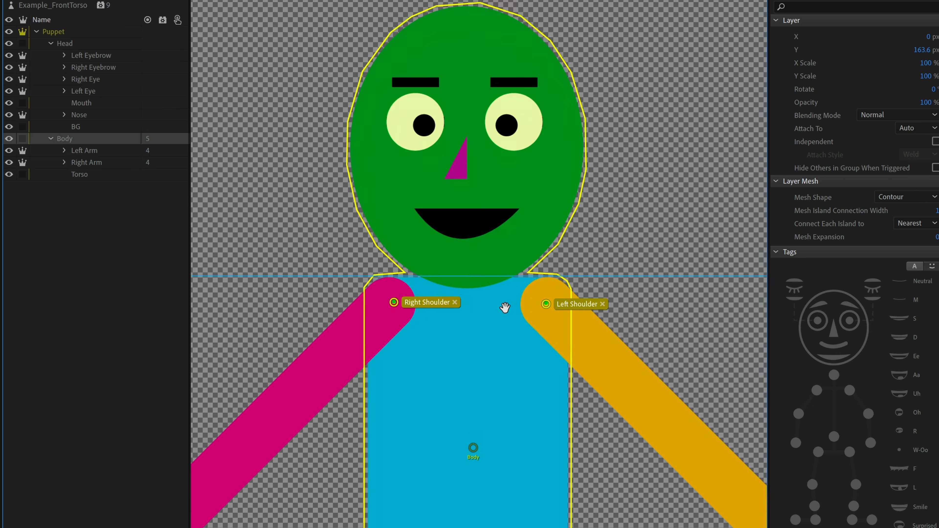
pyautogui.scroll(2, 505, 307)
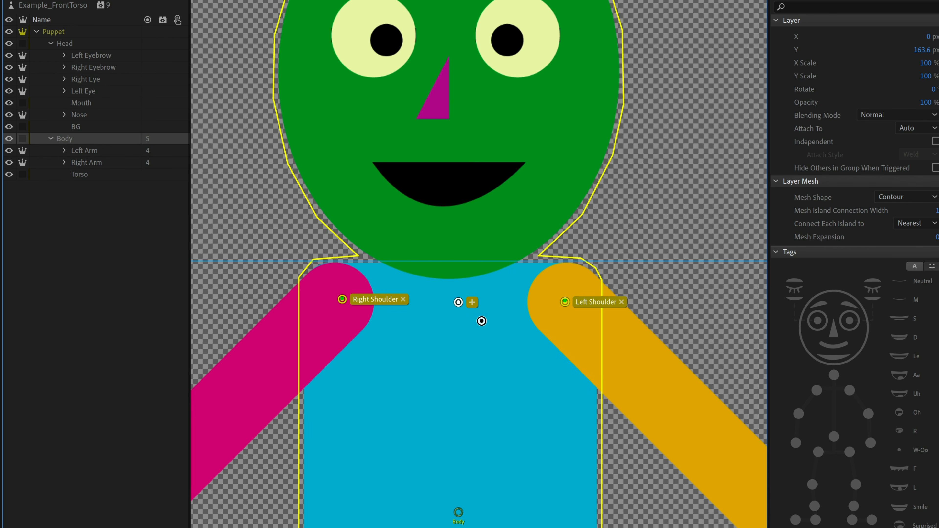
pyautogui.moveTo(482, 320); pyautogui.dragTo(482, 345)
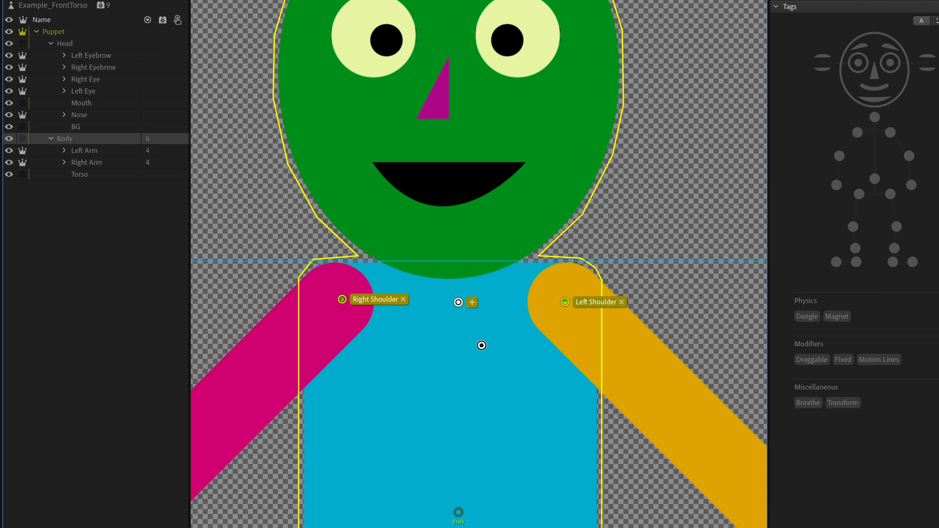
pyautogui.click(875, 117)
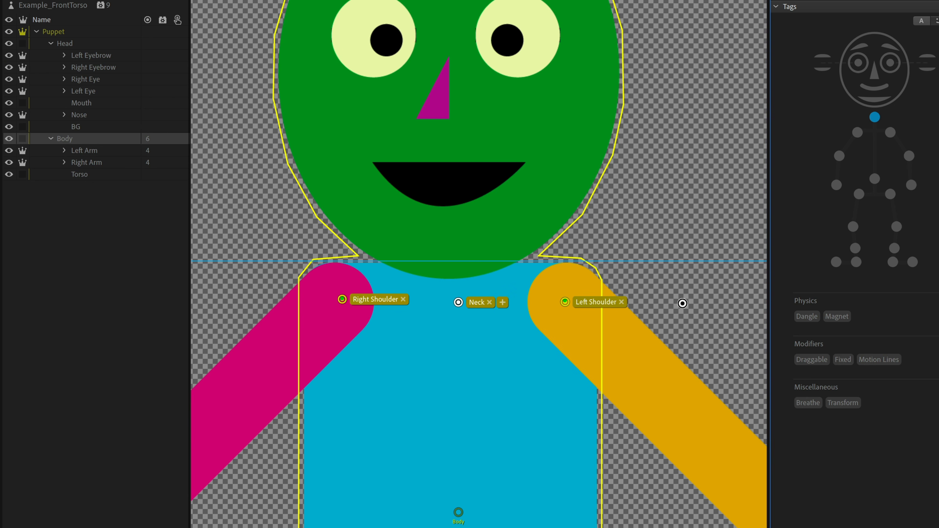
pyautogui.scroll(-5, 682, 303)
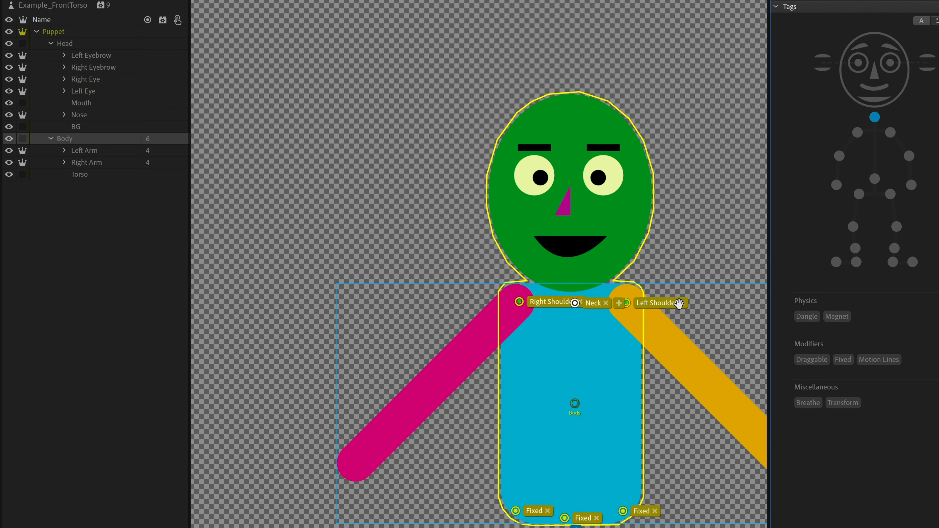
pyautogui.scroll(-1, 667, 362)
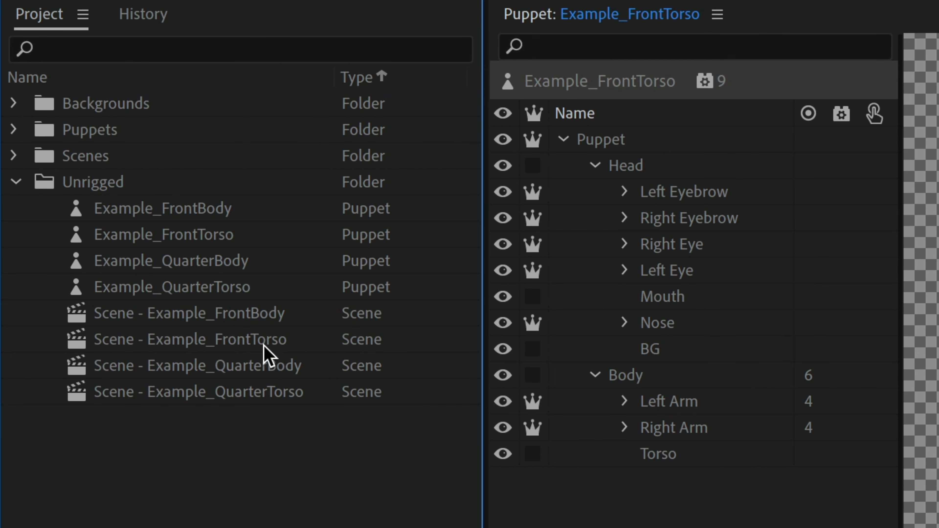
# Open Scene - Example_FrontTorso and set the puppet's Transform Scale to 123% and Position Y to 122.
pyautogui.click(245, 346)
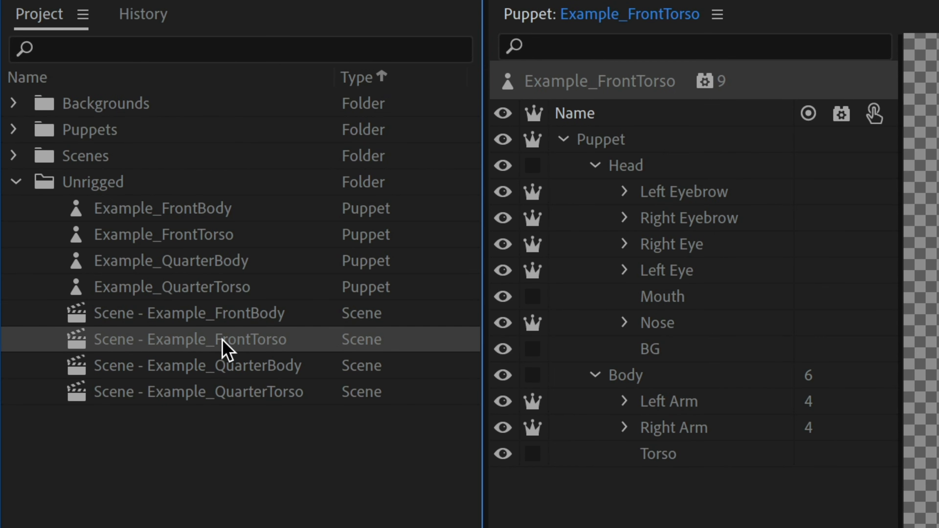
pyautogui.doubleClick(266, 347)
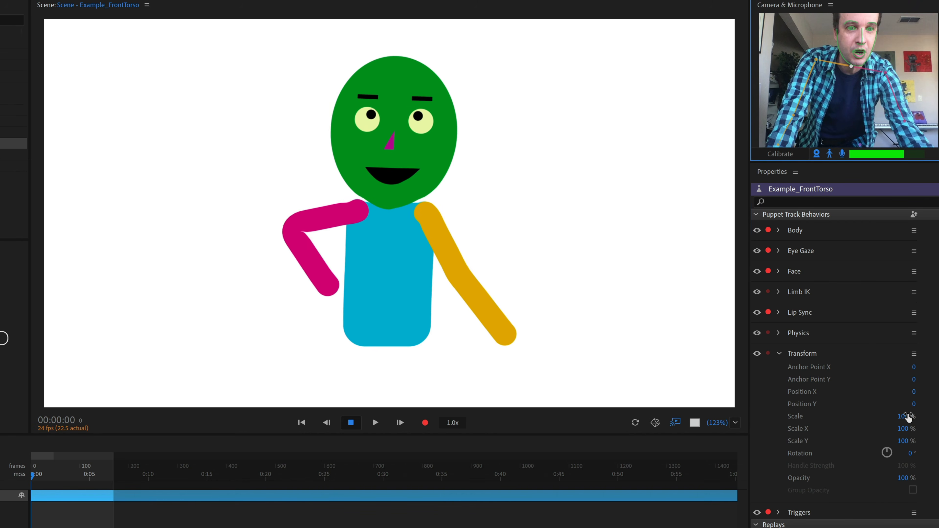
pyautogui.moveTo(903, 415); pyautogui.dragTo(913, 332)
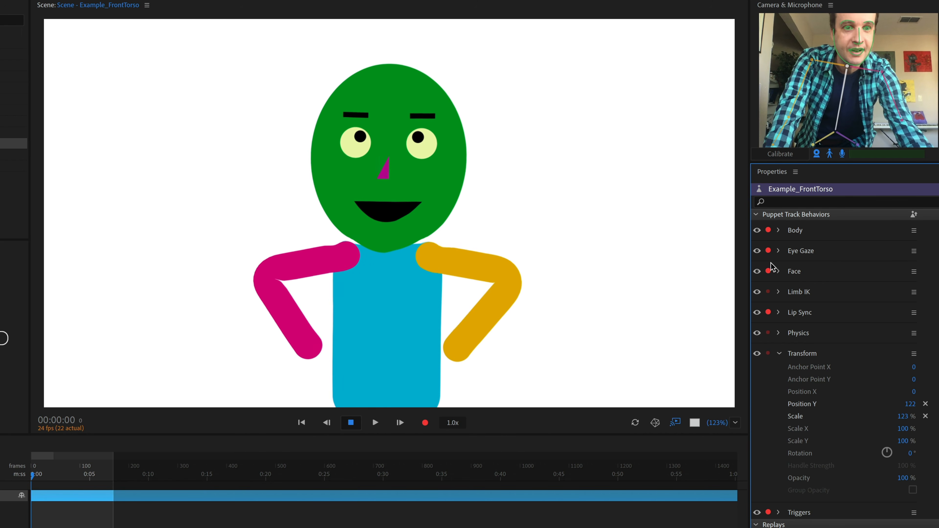
# Set the Face behavior's Head Scale Strength to 0% and expand the Body behavior's settings.
pyautogui.click(779, 273)
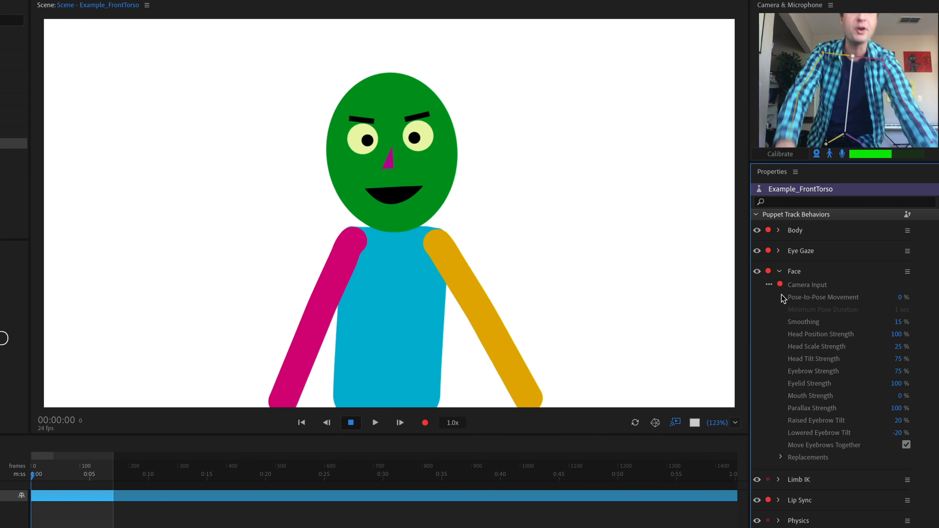
pyautogui.click(915, 347)
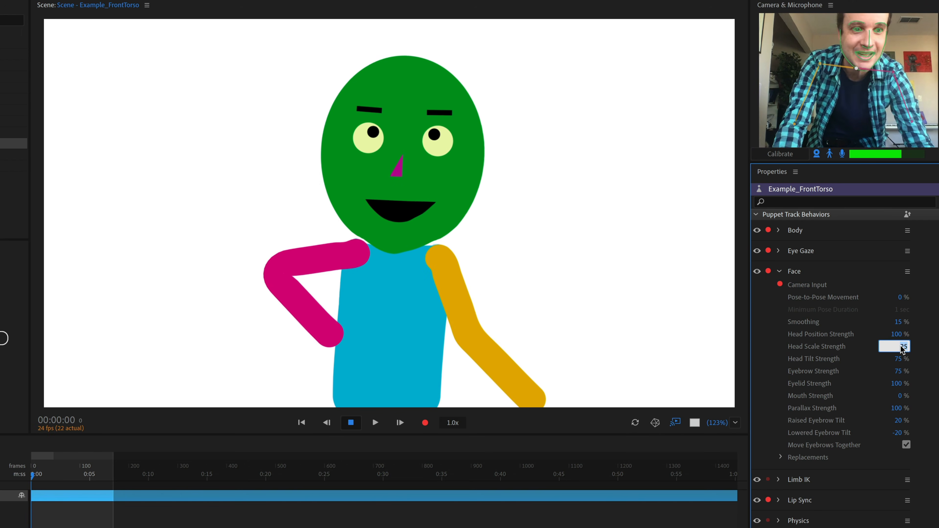
pyautogui.write('0')
pyautogui.press('Return')
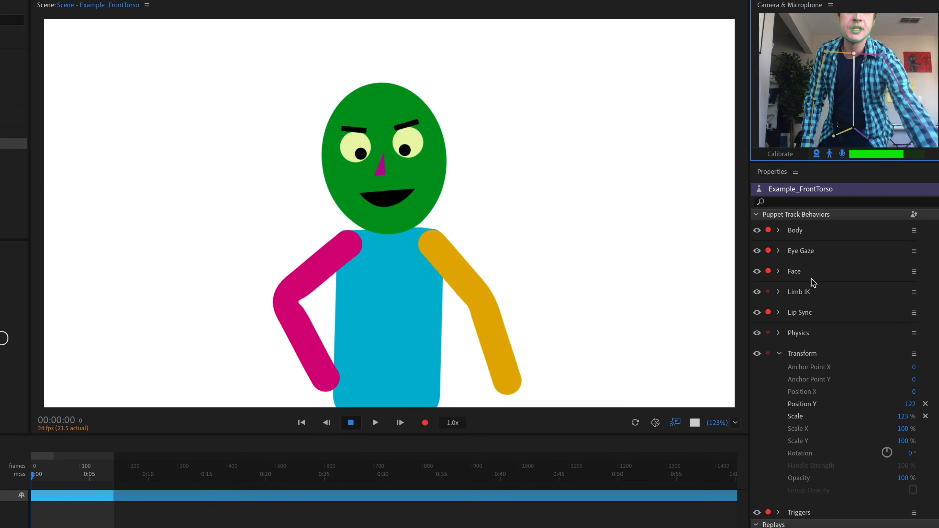
pyautogui.click(779, 230)
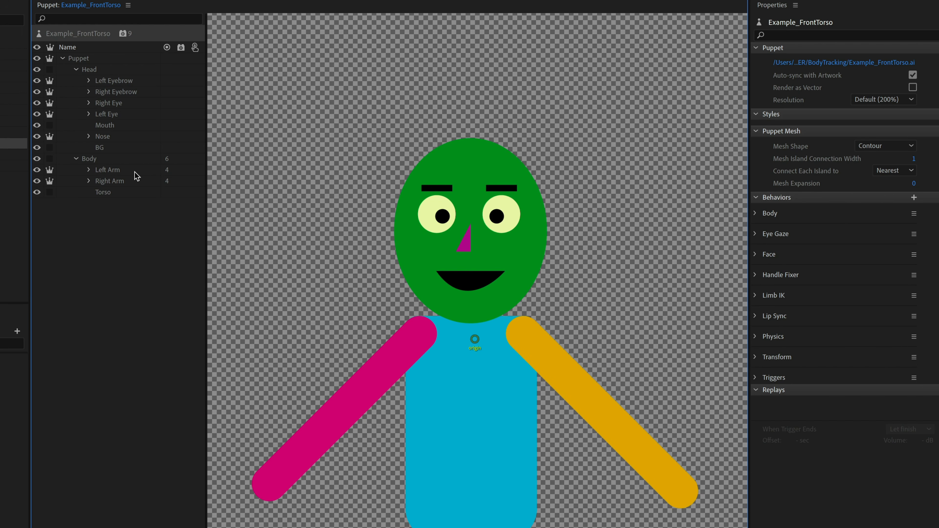
# Set the attach style of both the Left Arm and Right Arm layers to Hinge.
pyautogui.click(136, 172)
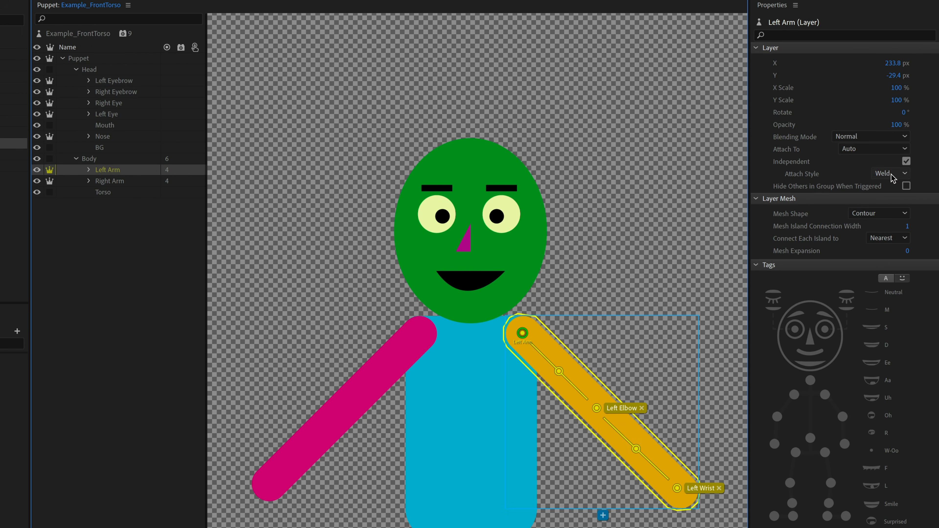
pyautogui.click(891, 174)
pyautogui.click(892, 198)
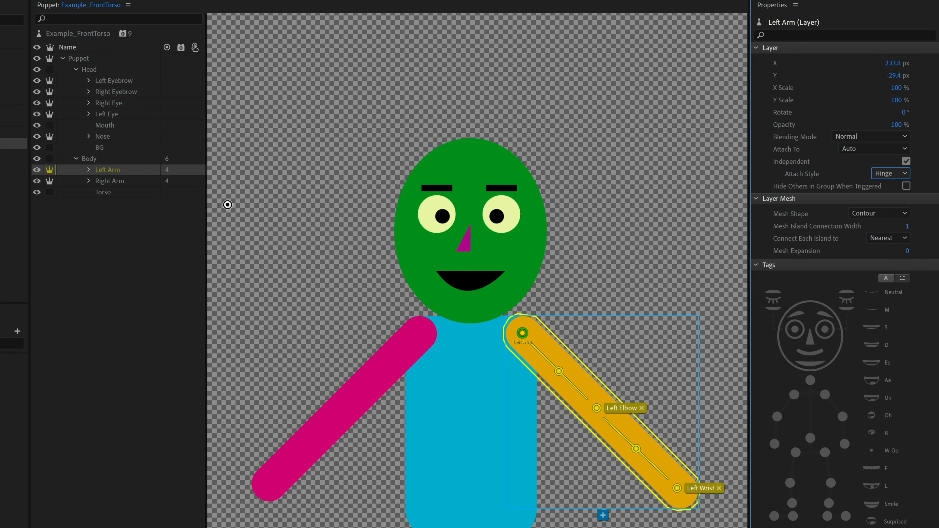
pyautogui.click(134, 182)
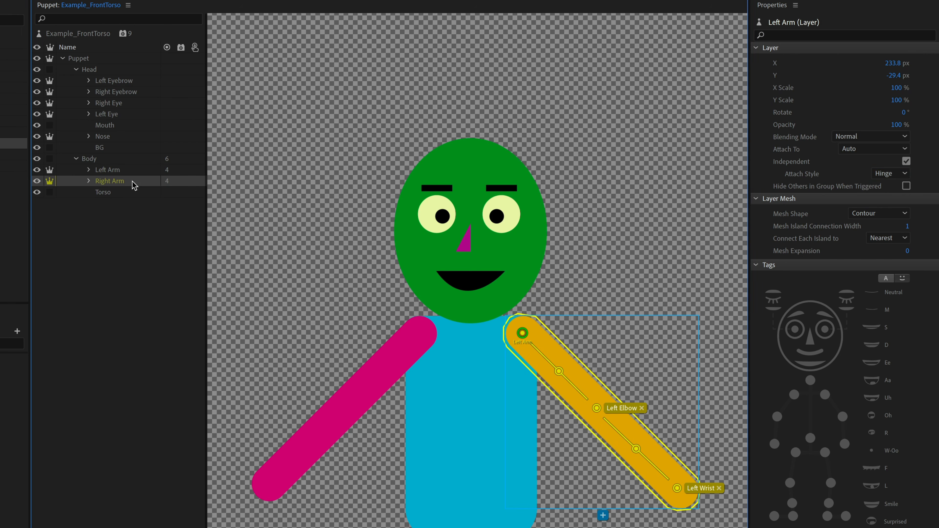
pyautogui.click(891, 175)
pyautogui.click(892, 198)
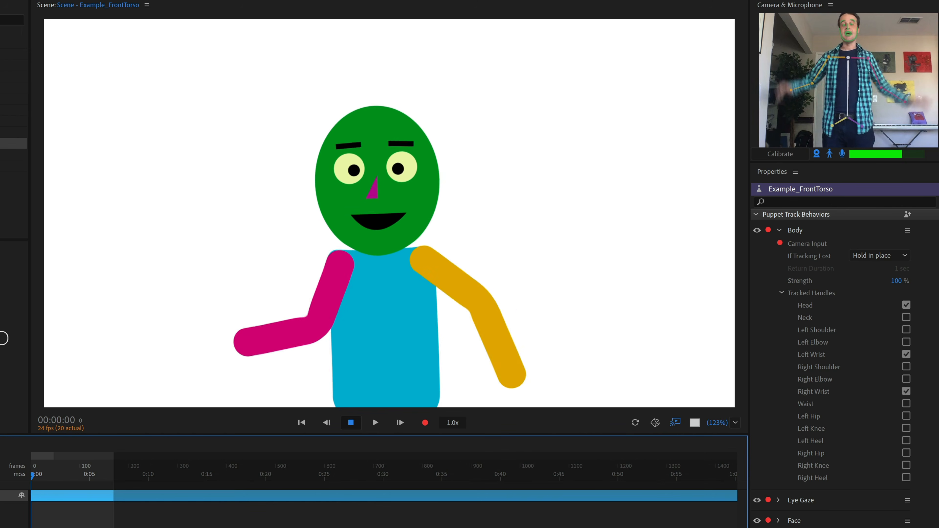
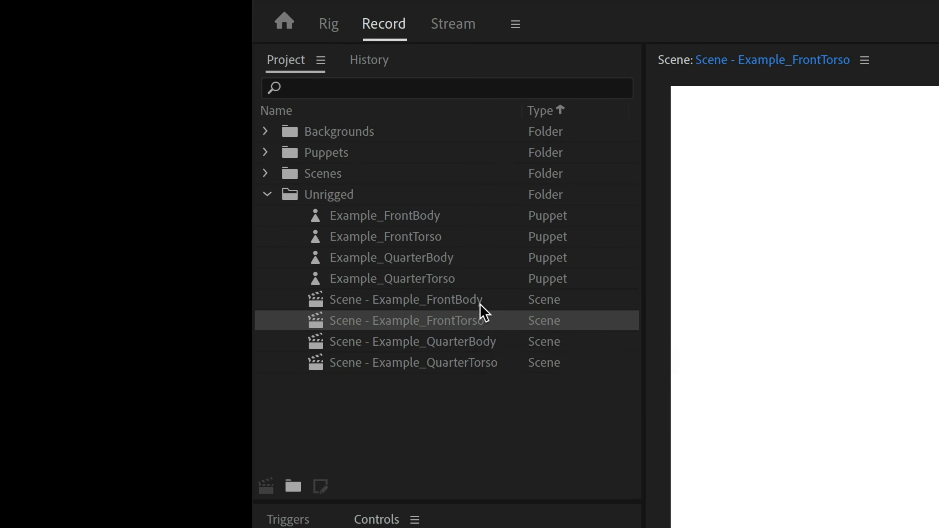
# Open Scene - Example_FrontBody and reduce the puppet's Transform Scale so the whole body fits in the frame.
pyautogui.click(477, 300)
pyautogui.doubleClick(477, 301)
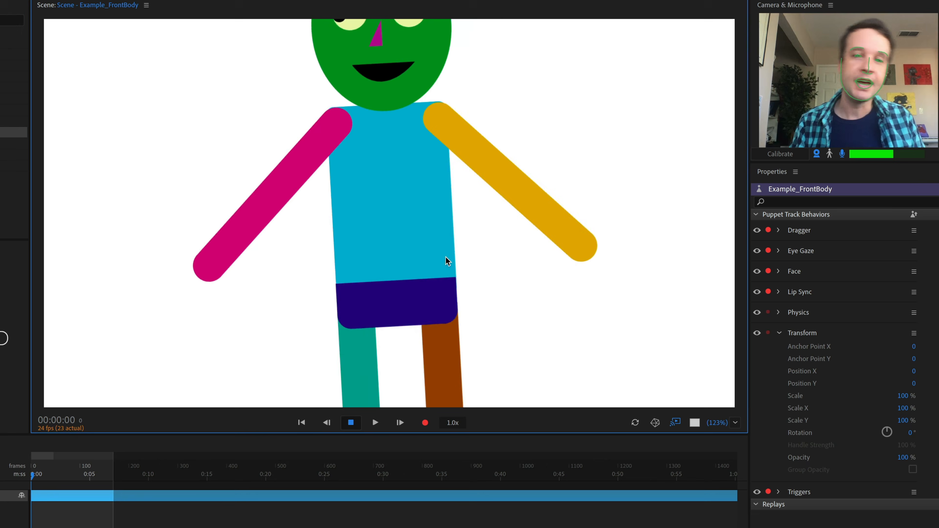
pyautogui.moveTo(901, 394); pyautogui.dragTo(868, 392)
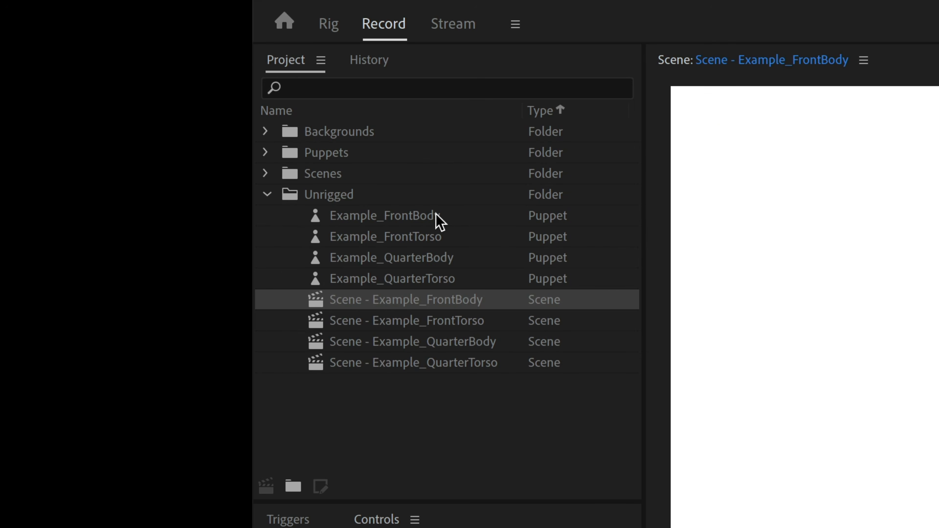
# Open the Example_FrontBody puppet for rigging and move the Head group's origin down to the chin, just above the torso.
pyautogui.click(436, 215)
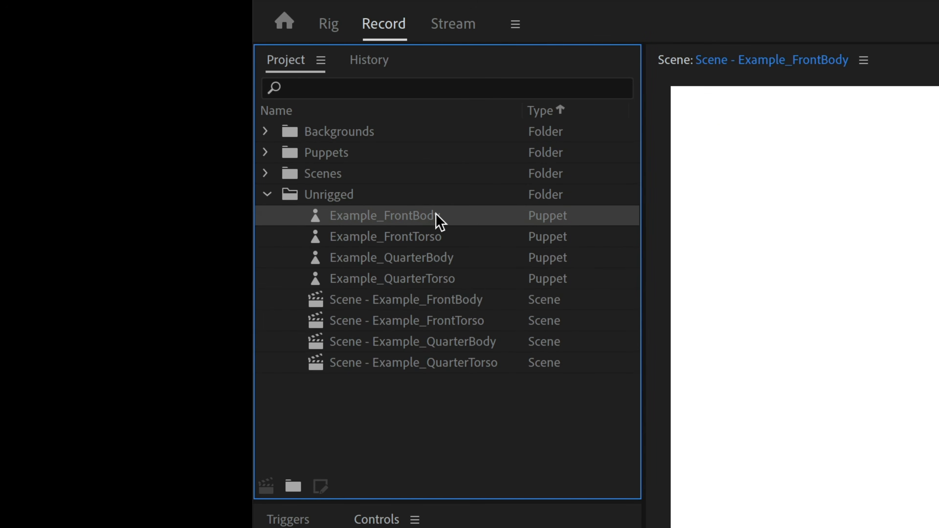
pyautogui.doubleClick(436, 215)
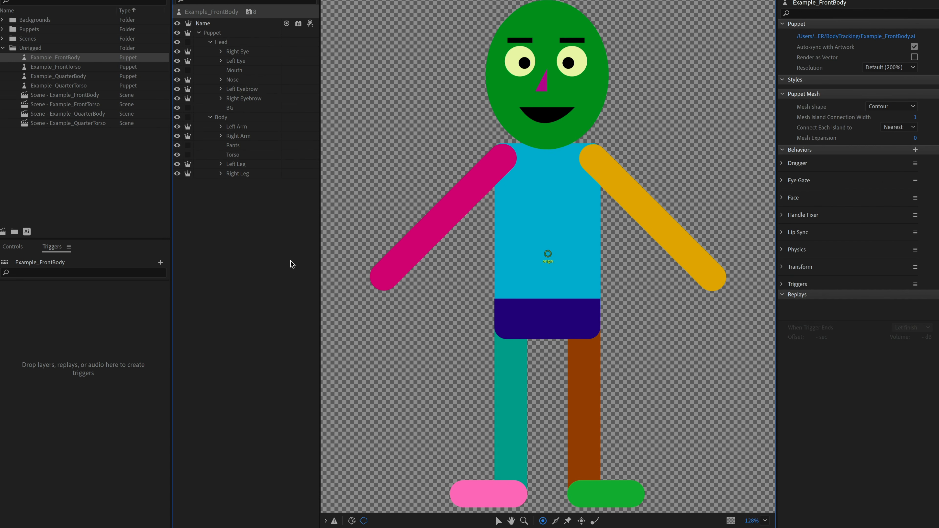
pyautogui.click(258, 117)
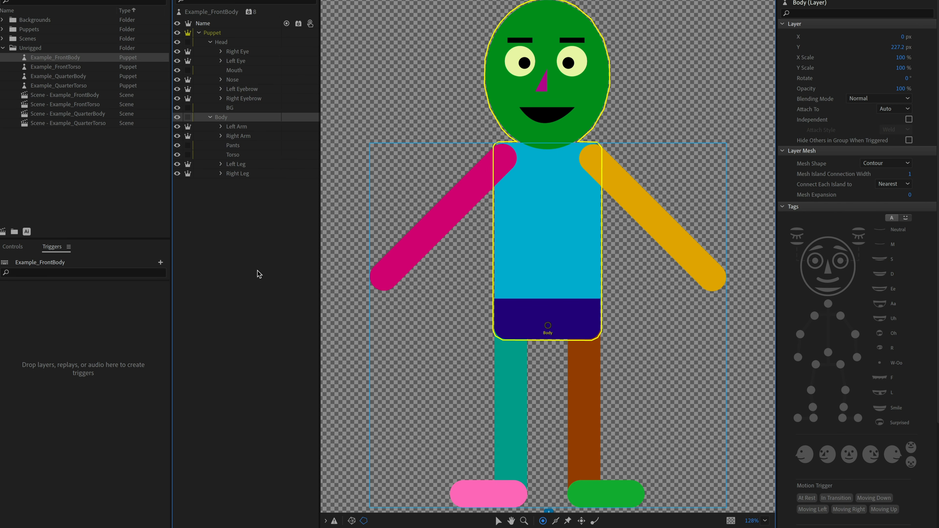
pyautogui.moveTo(233, 45); pyautogui.dragTo(231, 41)
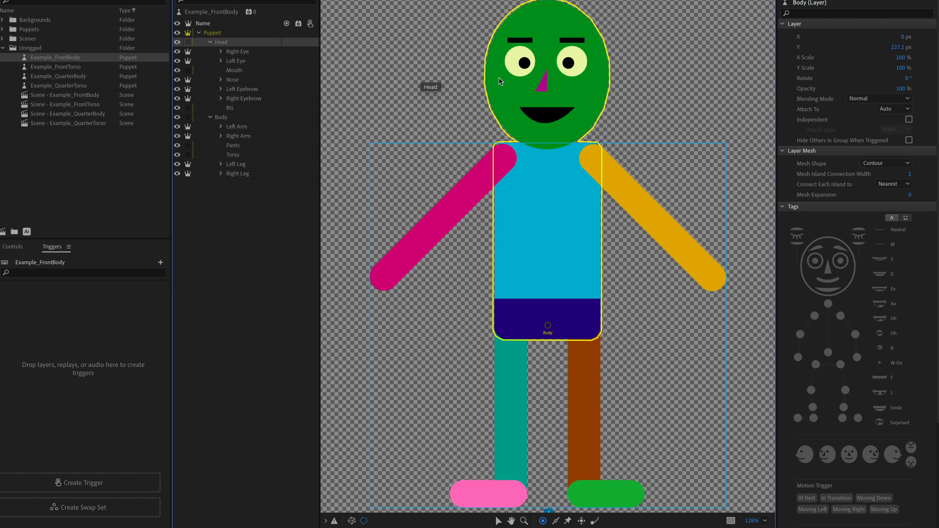
pyautogui.moveTo(549, 92); pyautogui.dragTo(550, 94)
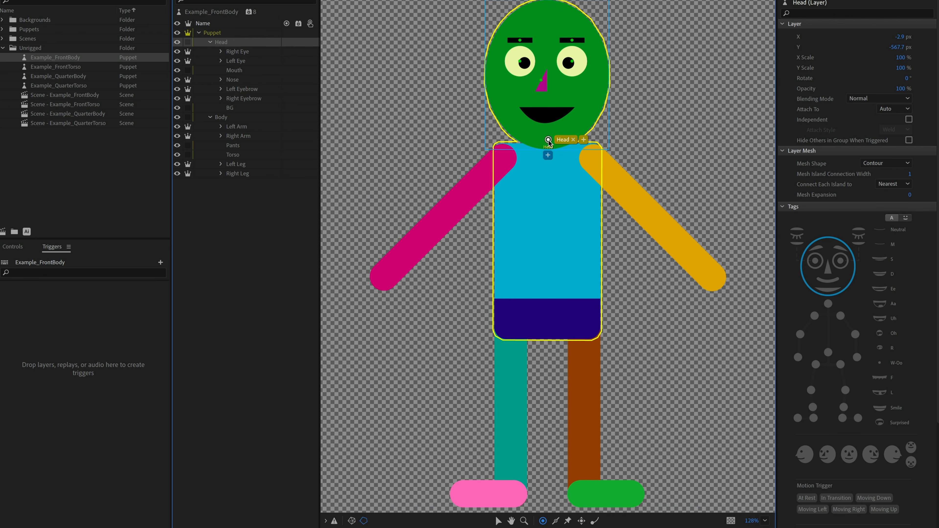
pyautogui.click(549, 140)
# Replace the puppet's Dragger behavior with the Body and Limb IK behaviors.
pyautogui.click(224, 13)
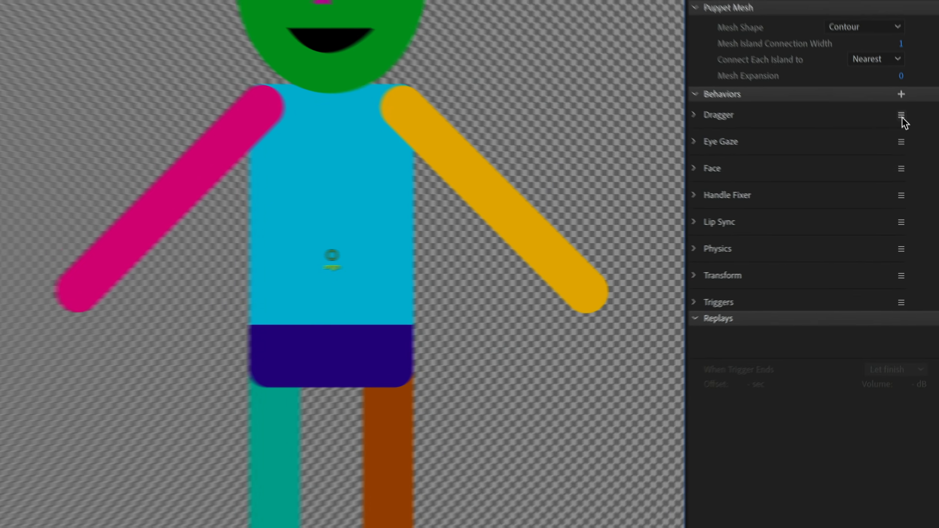
pyautogui.click(915, 163)
pyautogui.click(826, 136)
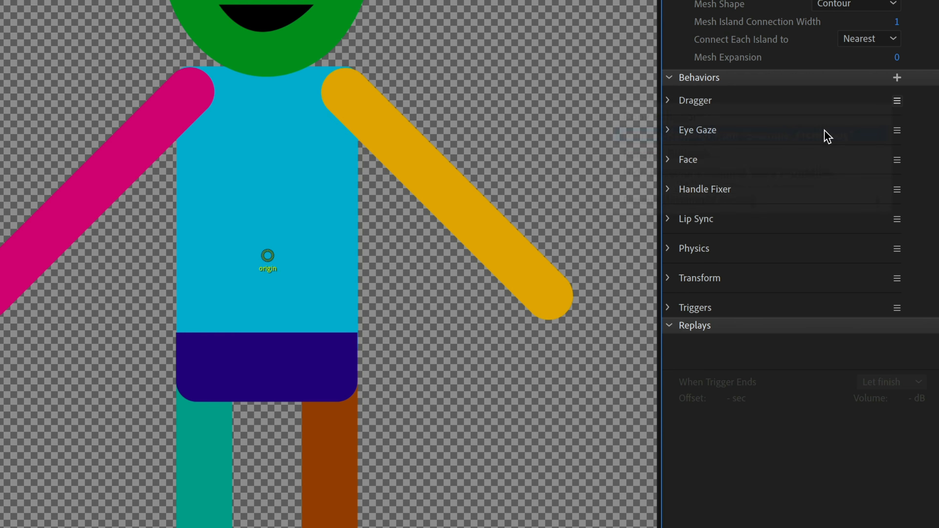
pyautogui.click(897, 79)
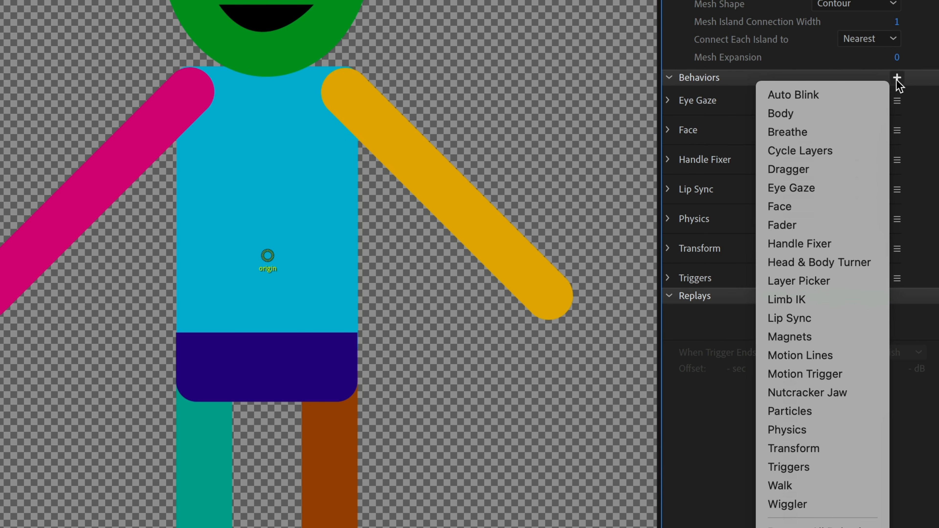
pyautogui.click(863, 114)
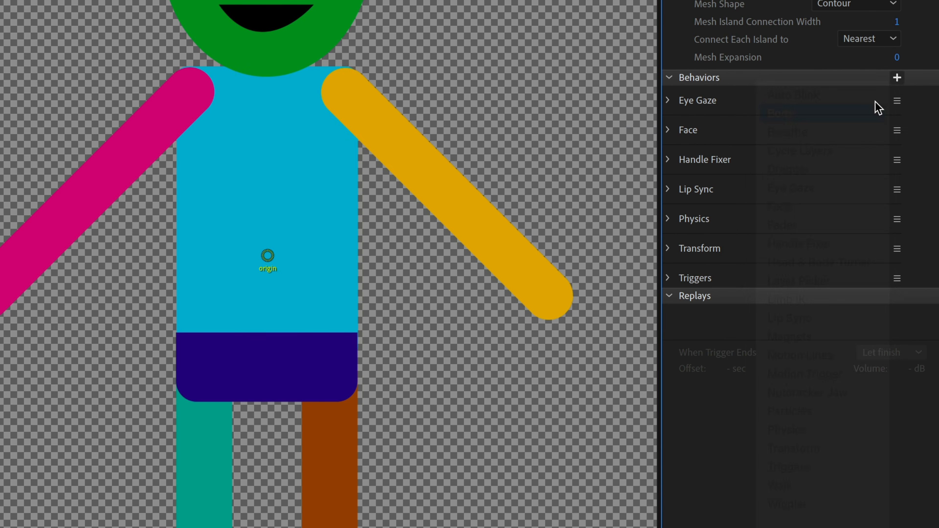
pyautogui.click(897, 78)
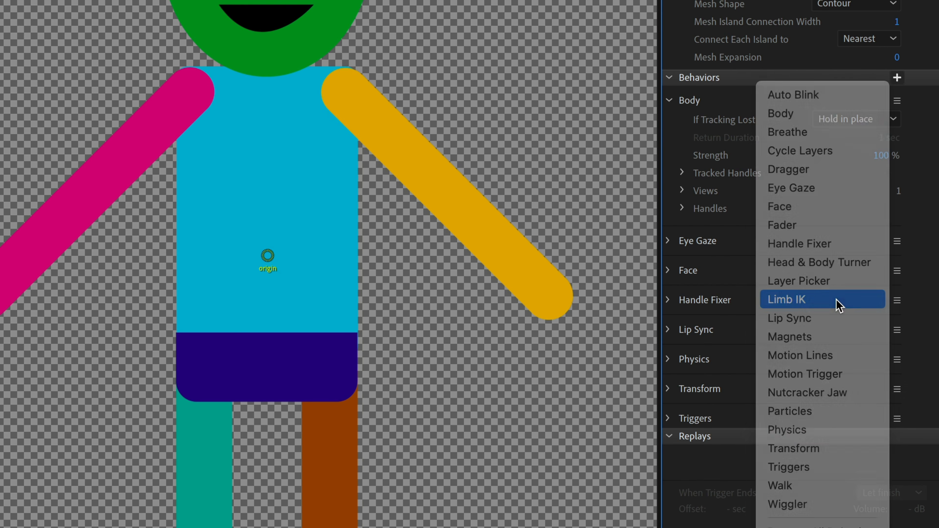
pyautogui.click(838, 306)
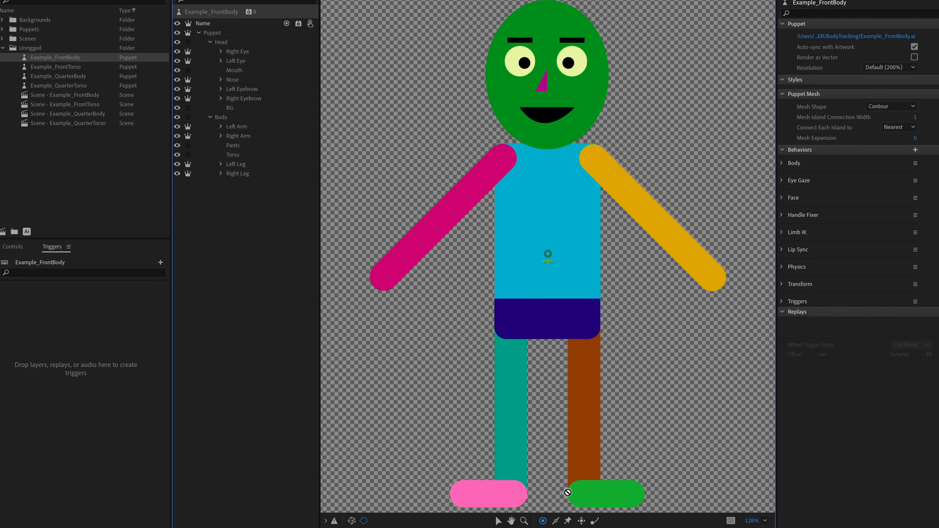
# Move the Left Arm's origin to the shoulder and add a handle tagged Left Elbow halfway along the arm.
pyautogui.click(242, 126)
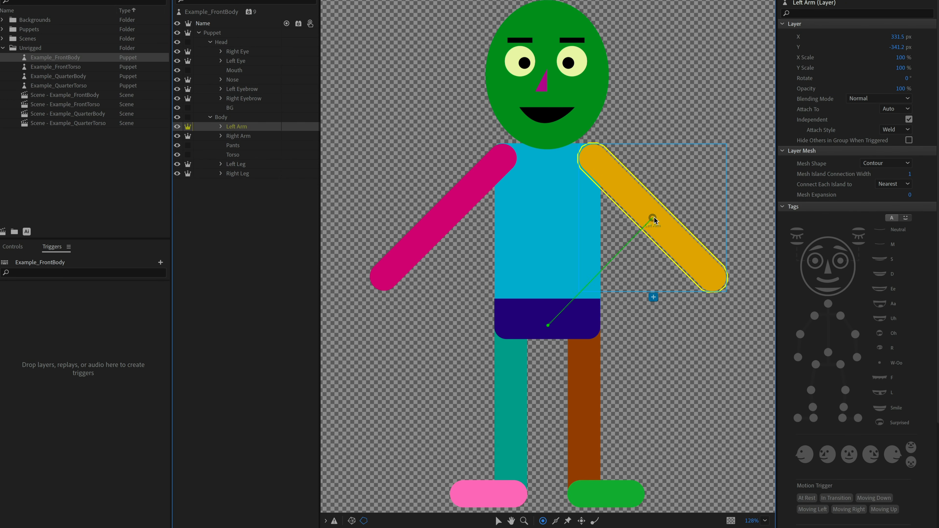
pyautogui.moveTo(654, 219); pyautogui.dragTo(596, 162)
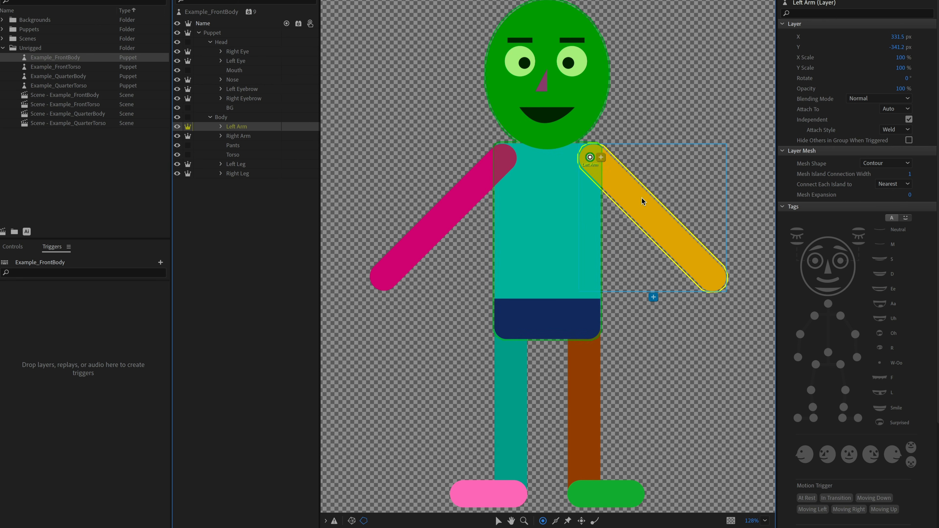
pyautogui.click(652, 215)
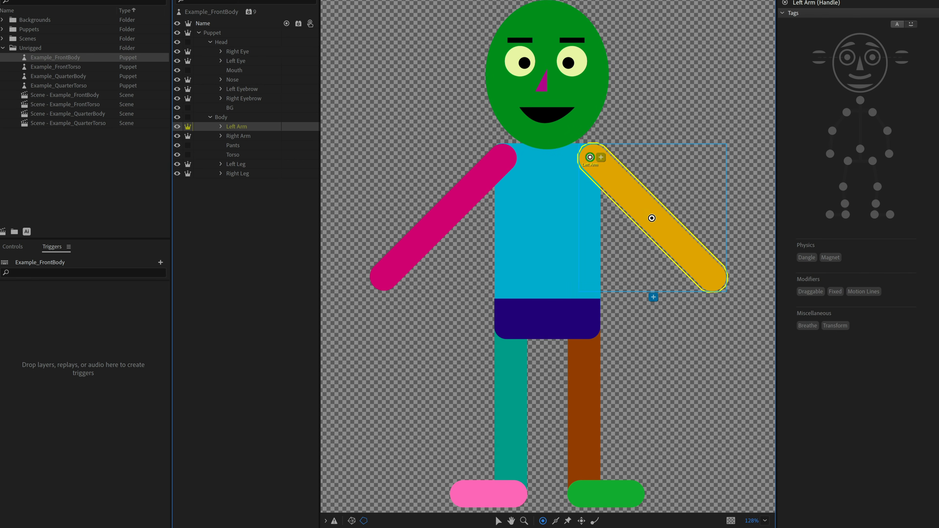
pyautogui.click(887, 130)
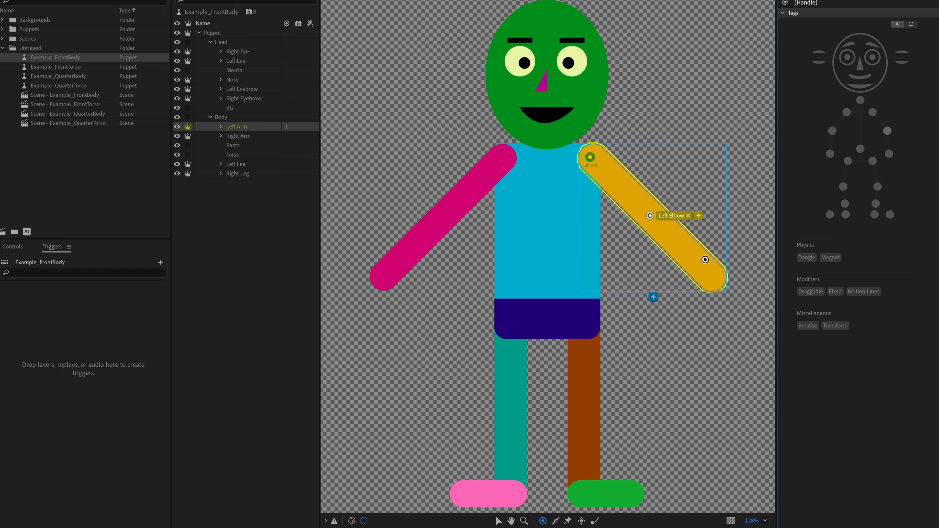
# Add a handle tagged Left Wrist at the Left Arm's outer end and draw sticks along the forearm and upper arm.
pyautogui.click(713, 275)
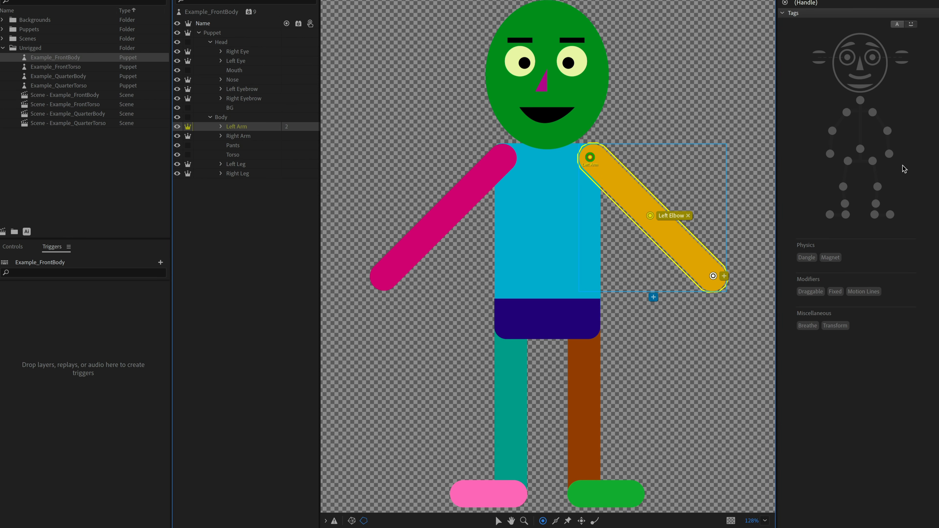
pyautogui.click(889, 154)
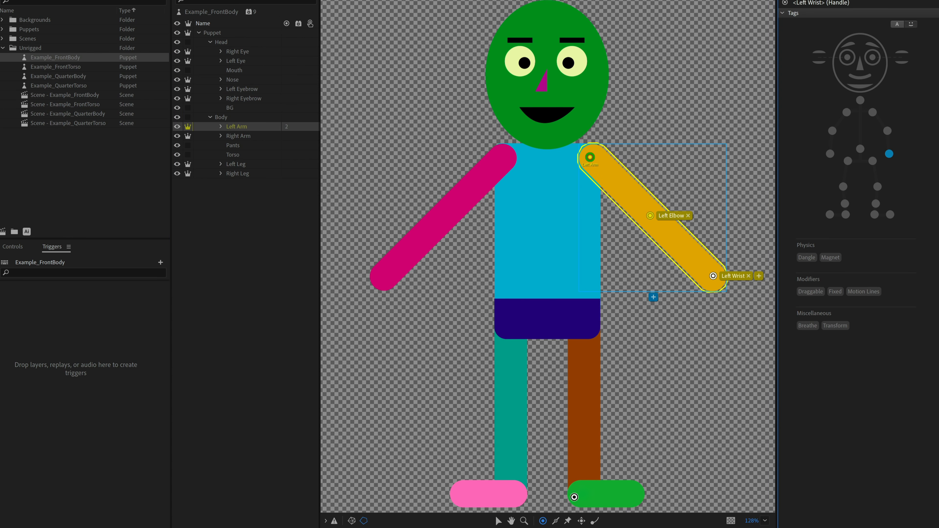
pyautogui.click(558, 520)
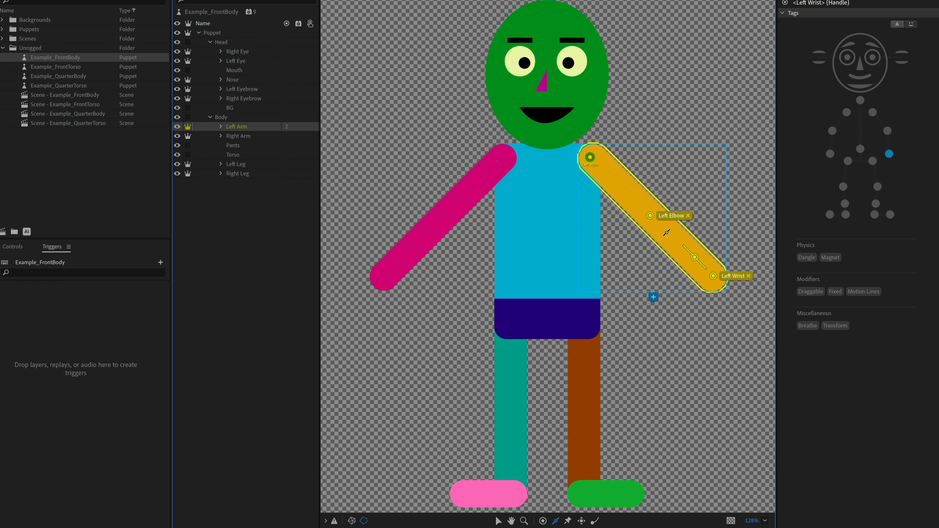
pyautogui.moveTo(642, 205); pyautogui.dragTo(608, 177)
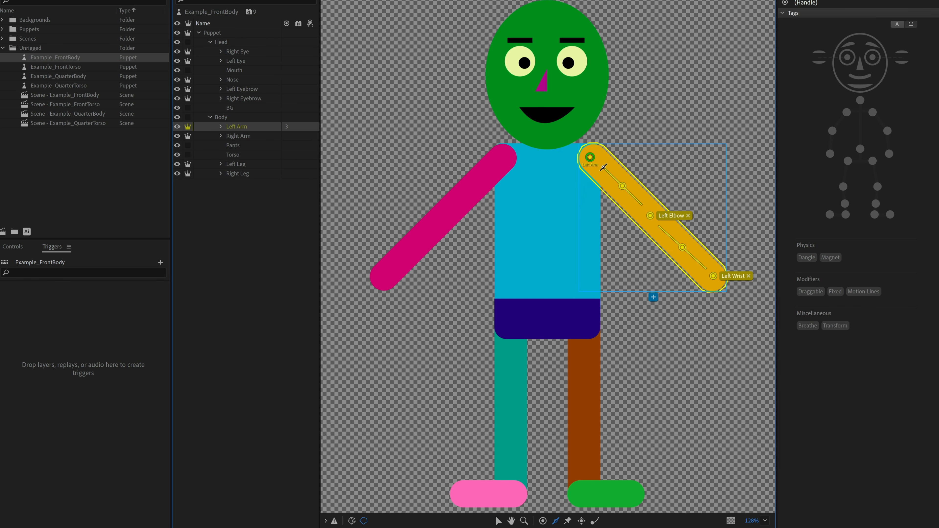
# Move the Right Arm's origin to the shoulder and add a handle tagged Right Elbow halfway along the arm.
pyautogui.click(240, 136)
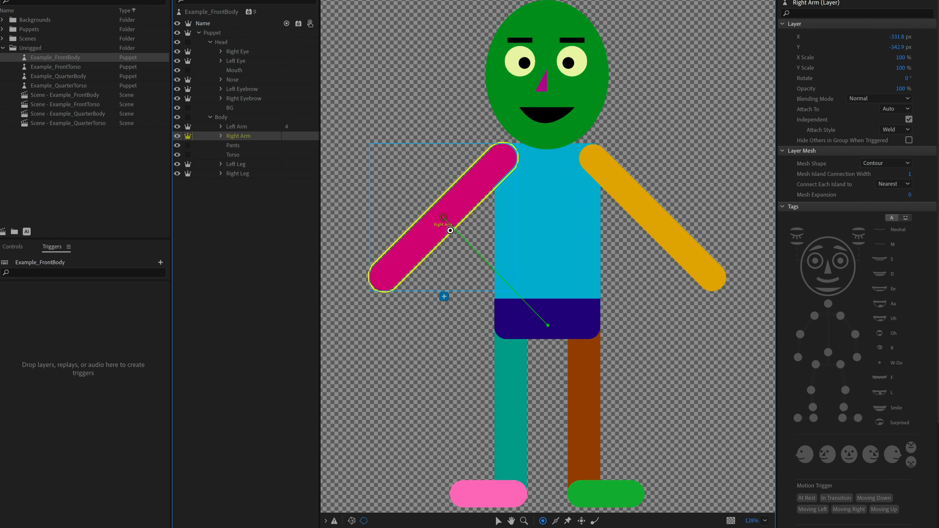
pyautogui.moveTo(443, 219); pyautogui.dragTo(477, 192)
pyautogui.moveTo(508, 151); pyautogui.dragTo(504, 158)
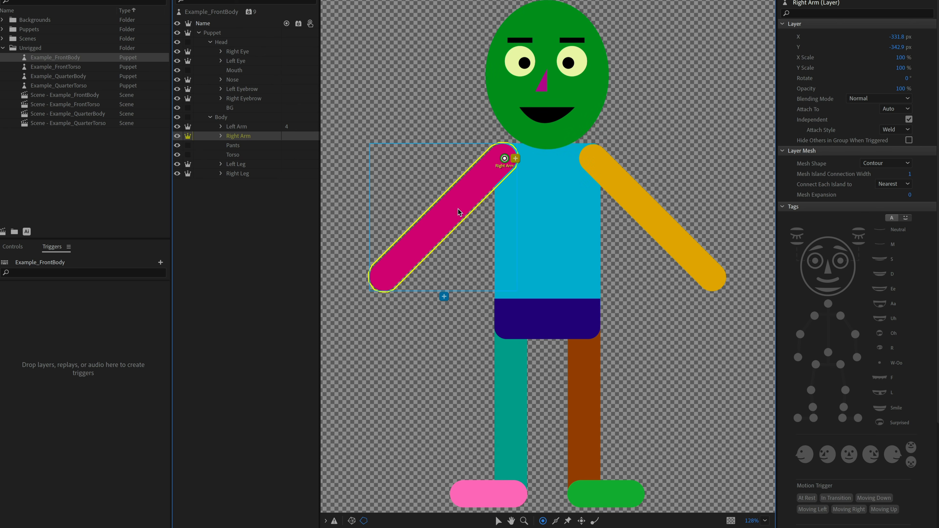
pyautogui.click(445, 215)
pyautogui.click(834, 131)
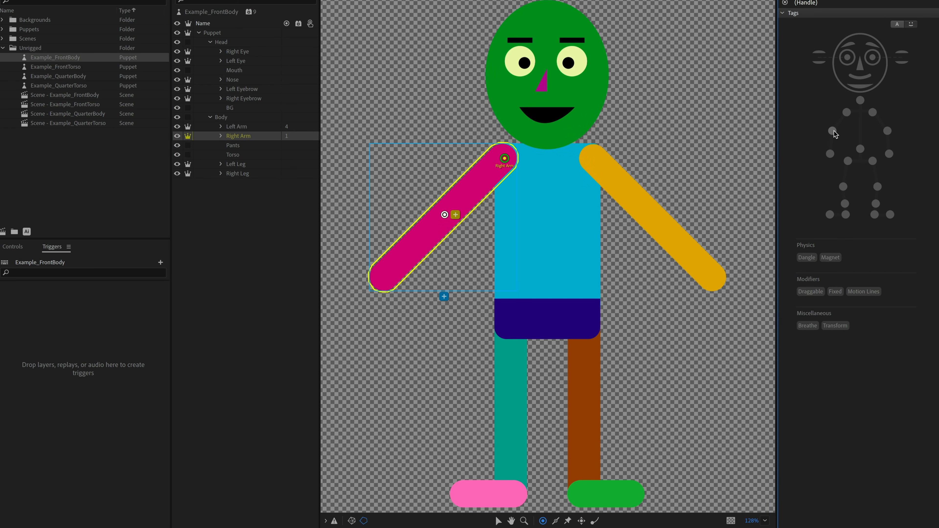
pyautogui.click(833, 131)
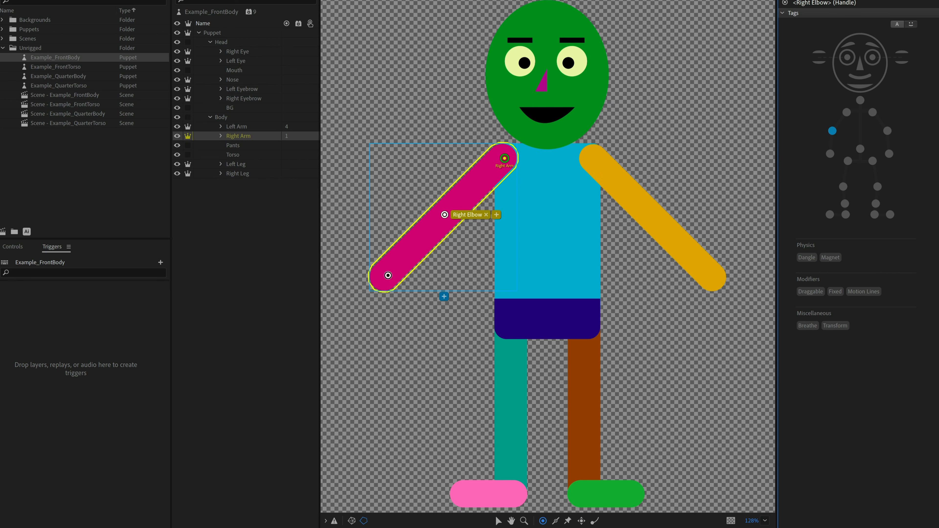
# Add a handle tagged Right Wrist at the Right Arm's outer end and draw sticks along the forearm and upper arm.
pyautogui.click(388, 275)
pyautogui.click(830, 153)
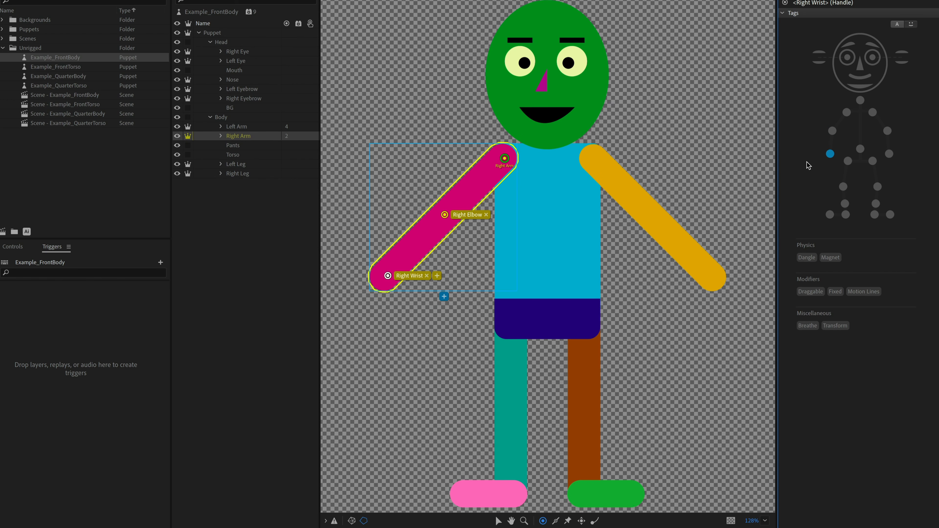
pyautogui.click(556, 521)
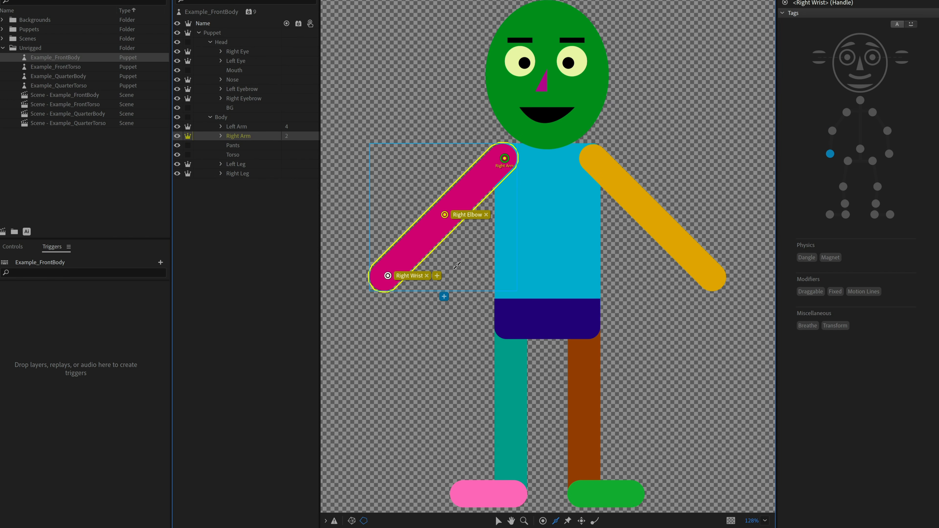
pyautogui.moveTo(397, 266); pyautogui.dragTo(495, 168)
# Add a handle to the Body group at the upper torso between the shoulders and tag it Neck.
pyautogui.click(253, 118)
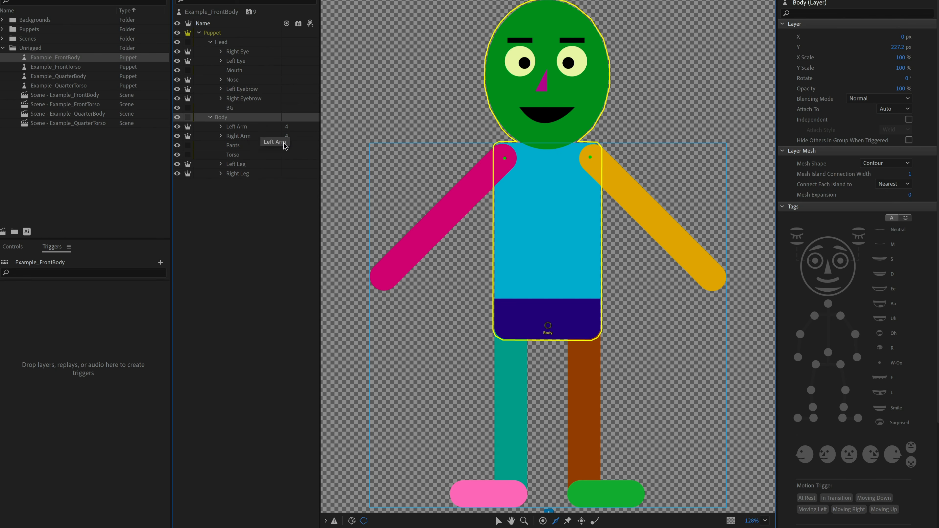
pyautogui.click(543, 521)
pyautogui.click(548, 159)
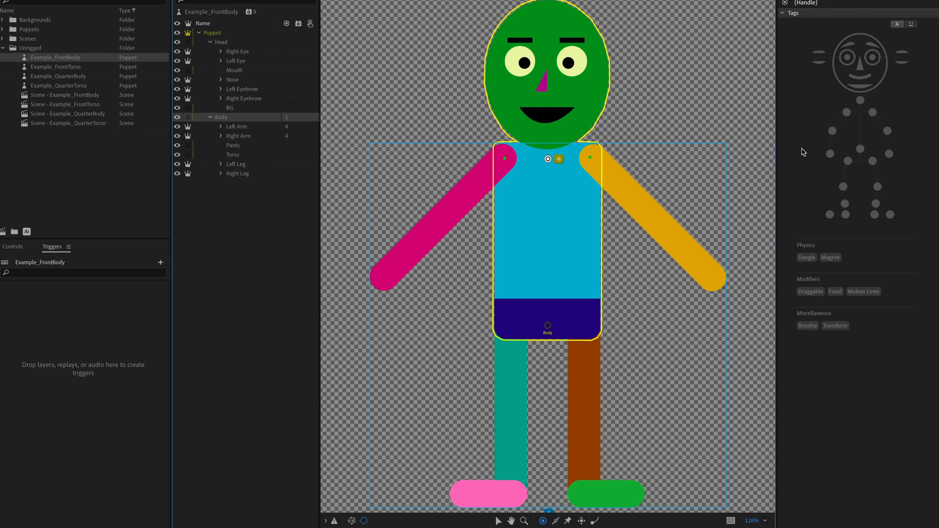
pyautogui.click(861, 100)
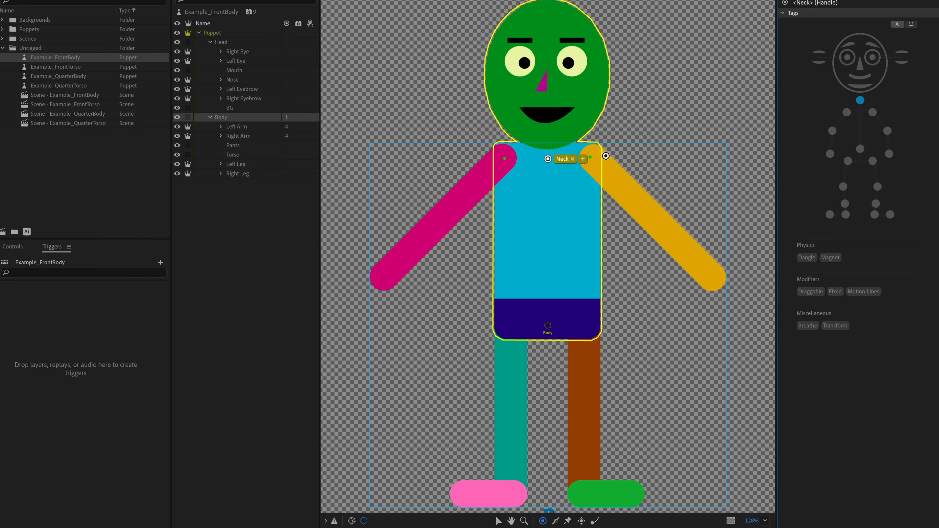
# Add handles to the Body group at both shoulder joints, tagged Left Shoulder and Right Shoulder.
pyautogui.click(591, 158)
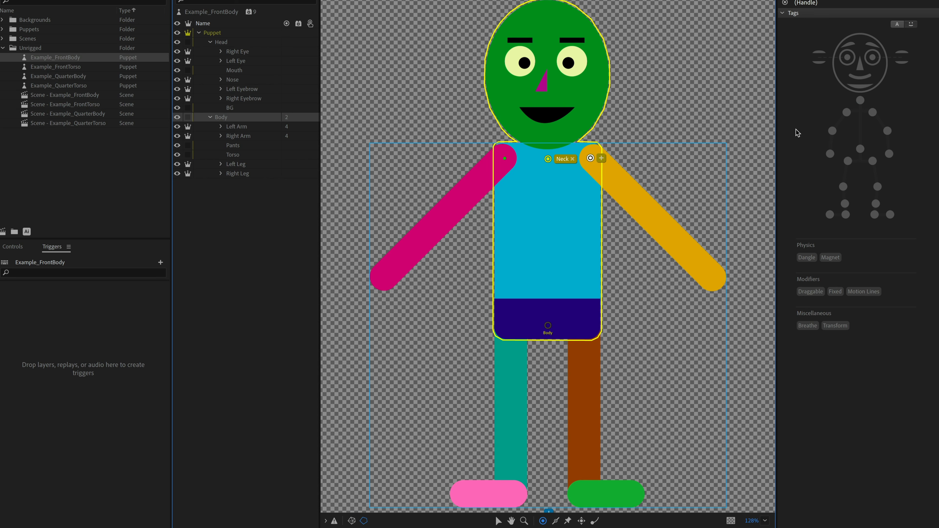
pyautogui.click(872, 112)
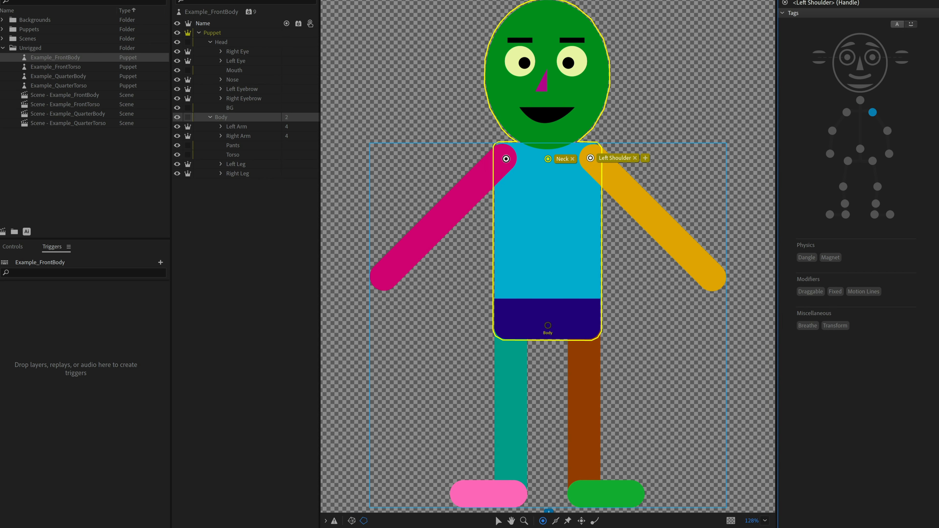
pyautogui.click(504, 158)
pyautogui.click(847, 113)
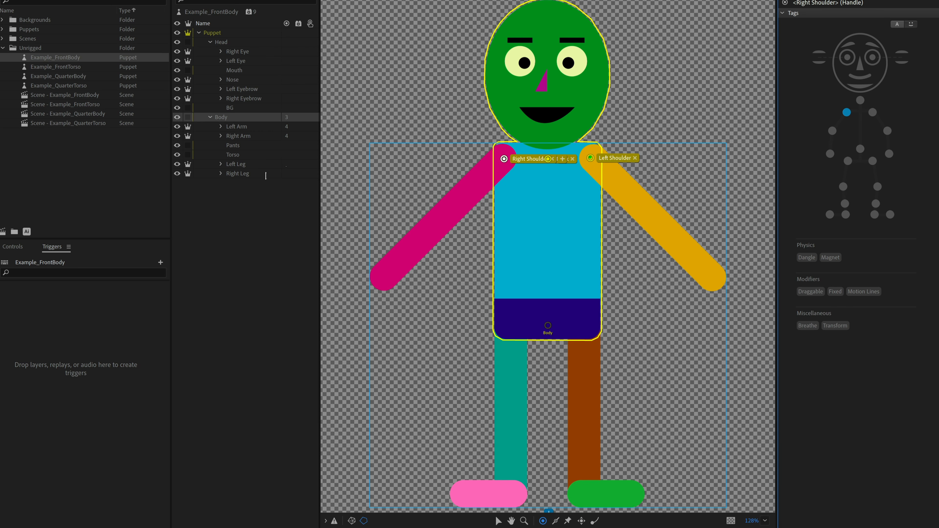
# Set the Attach Style of the Left Arm and Right Arm layers to Hinge.
pyautogui.click(250, 130)
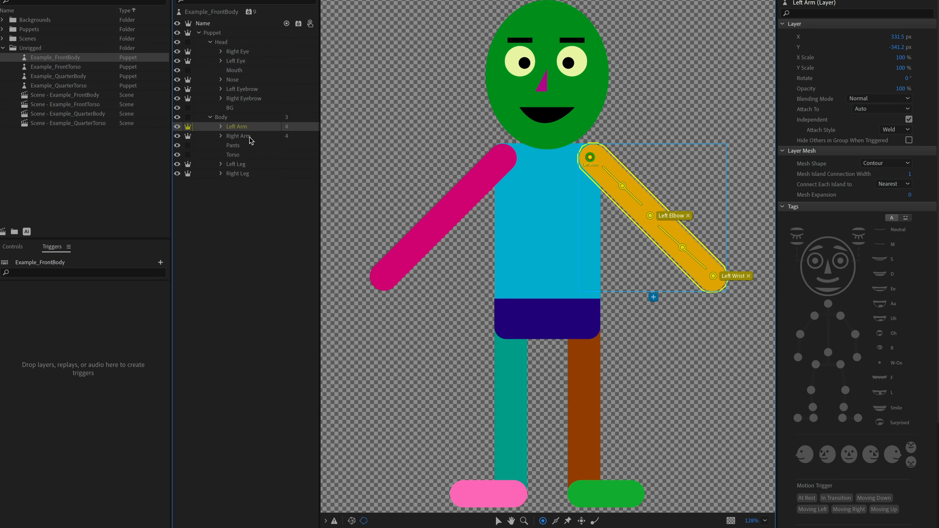
pyautogui.keyDown('shift'); pyautogui.click(251, 136); pyautogui.keyUp('shift')
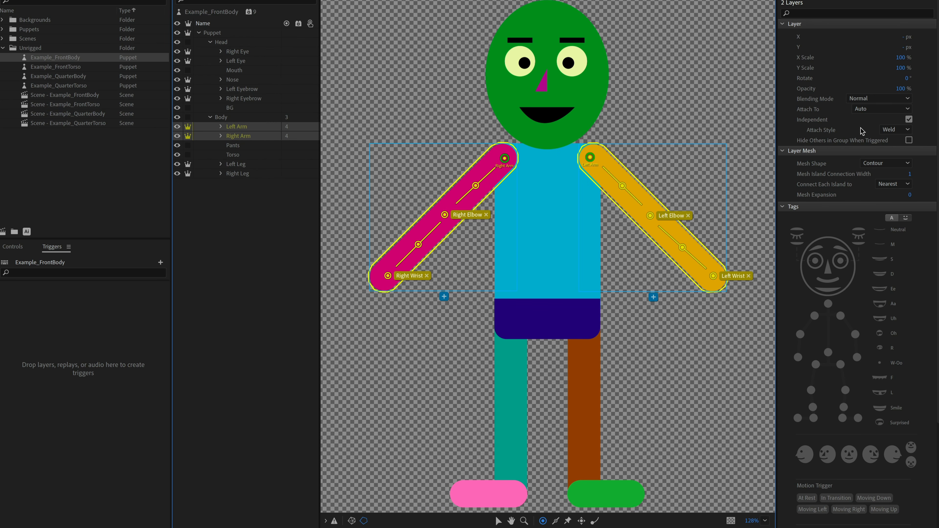
pyautogui.click(896, 129)
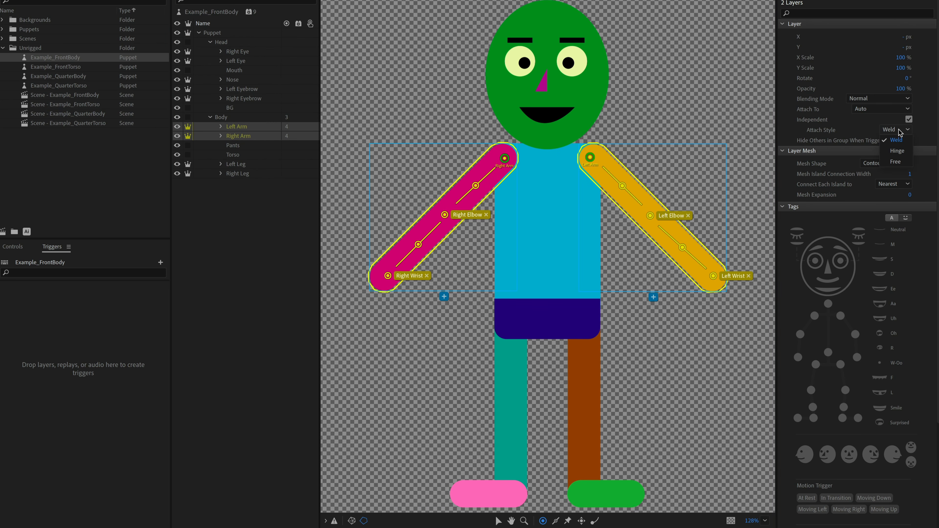
pyautogui.click(897, 151)
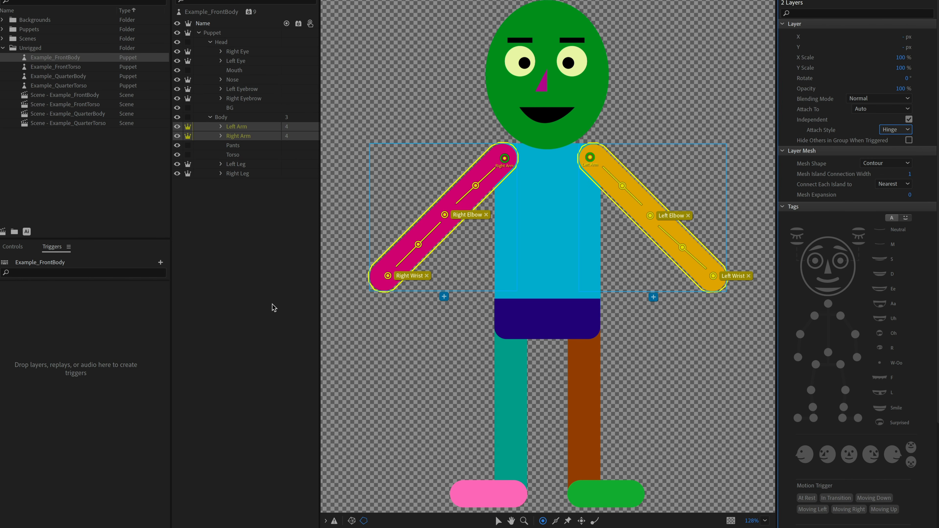
pyautogui.click(278, 386)
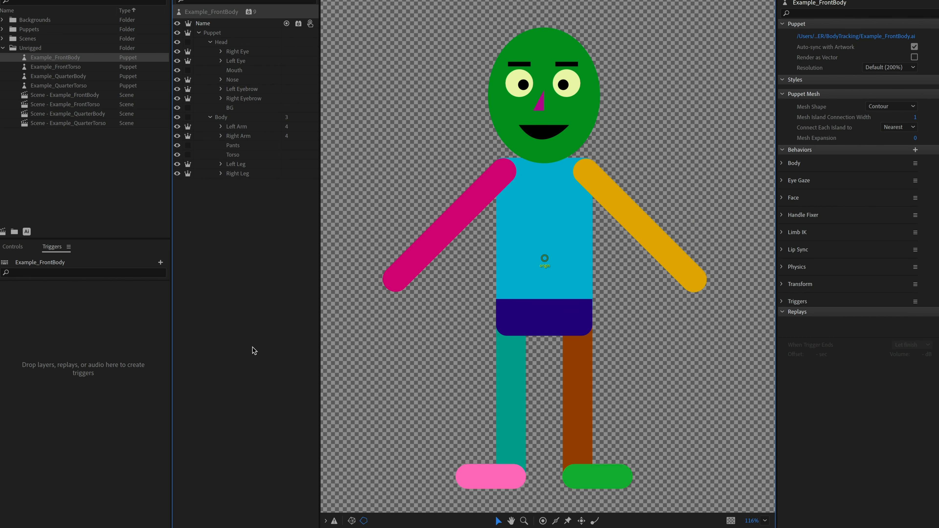
# Move the Left Leg's origin up to the hip and add a handle tagged Left Knee halfway down the leg.
pyautogui.click(247, 165)
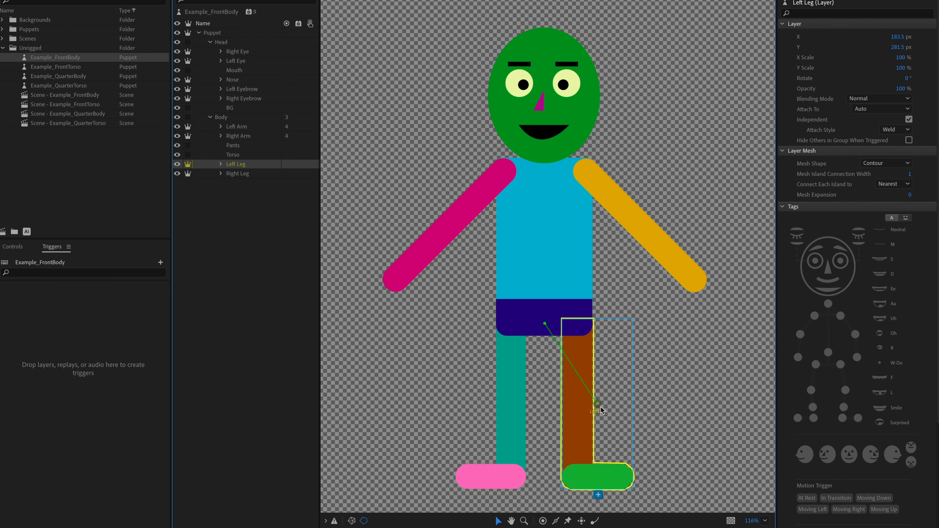
pyautogui.moveTo(600, 406); pyautogui.dragTo(580, 339)
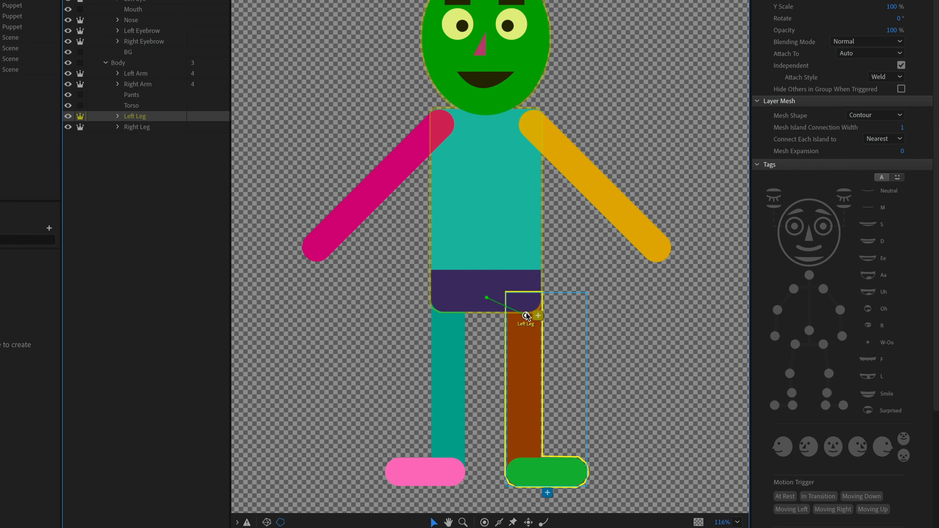
pyautogui.moveTo(526, 316); pyautogui.dragTo(524, 305)
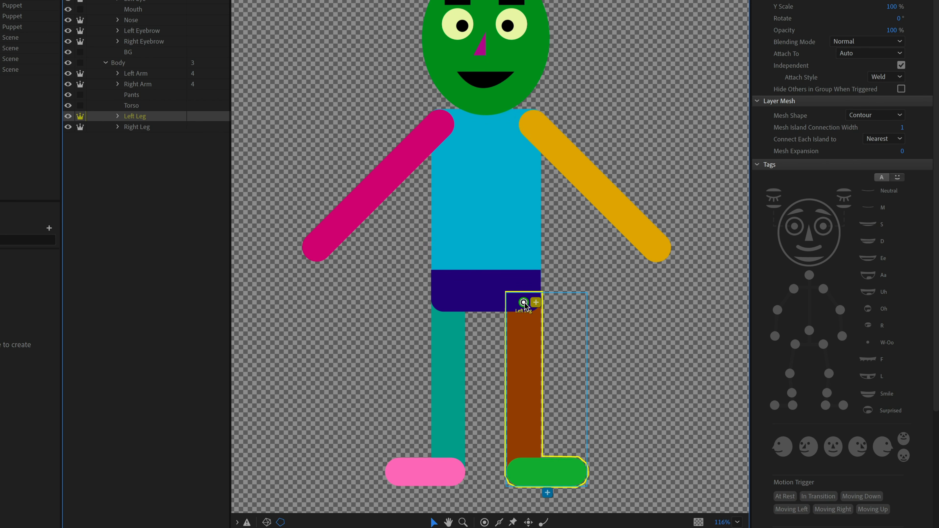
pyautogui.click(484, 522)
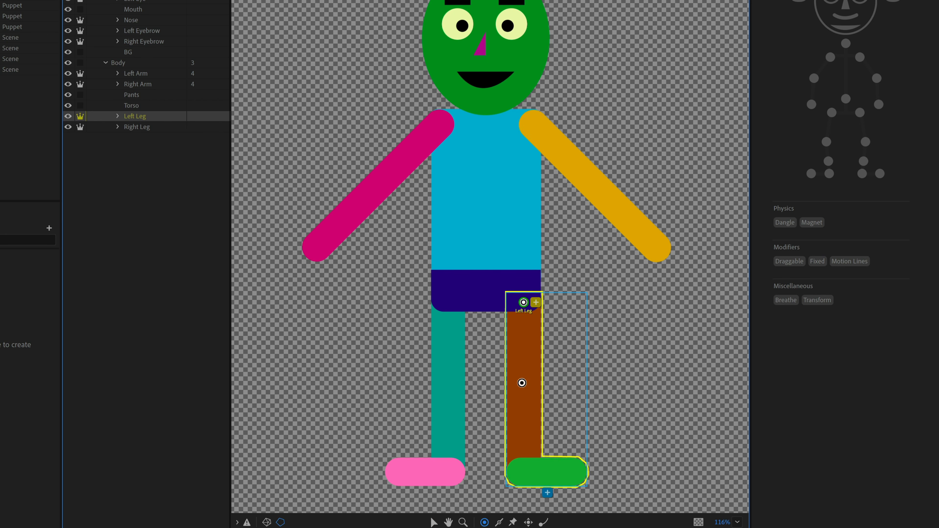
pyautogui.click(524, 383)
pyautogui.click(865, 142)
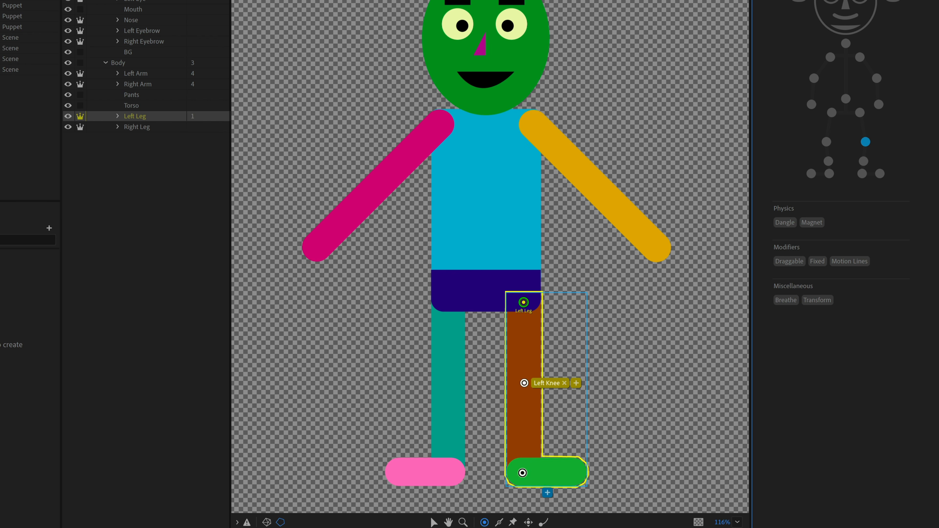
# Add handles to the Left Leg's foot, tagged Left Heel below the shin and Left Toe near the foot's outer end.
pyautogui.click(523, 471)
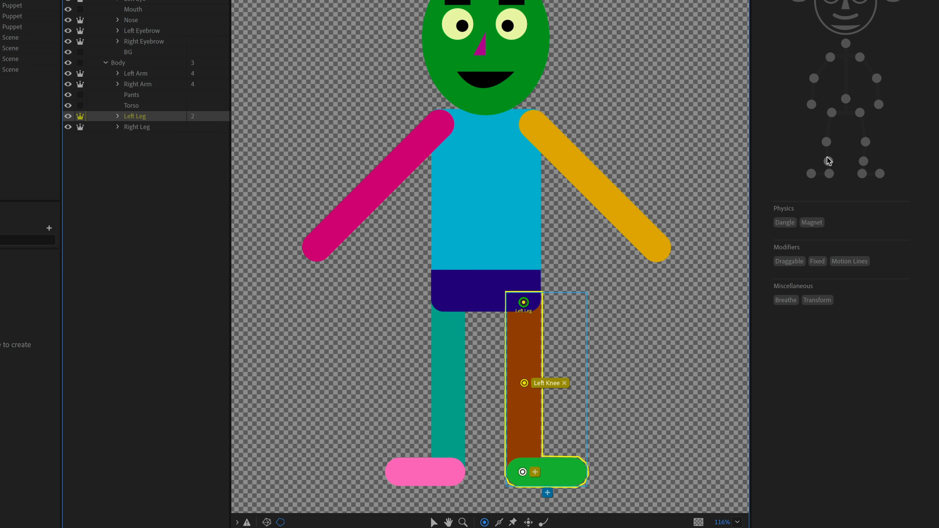
pyautogui.click(862, 173)
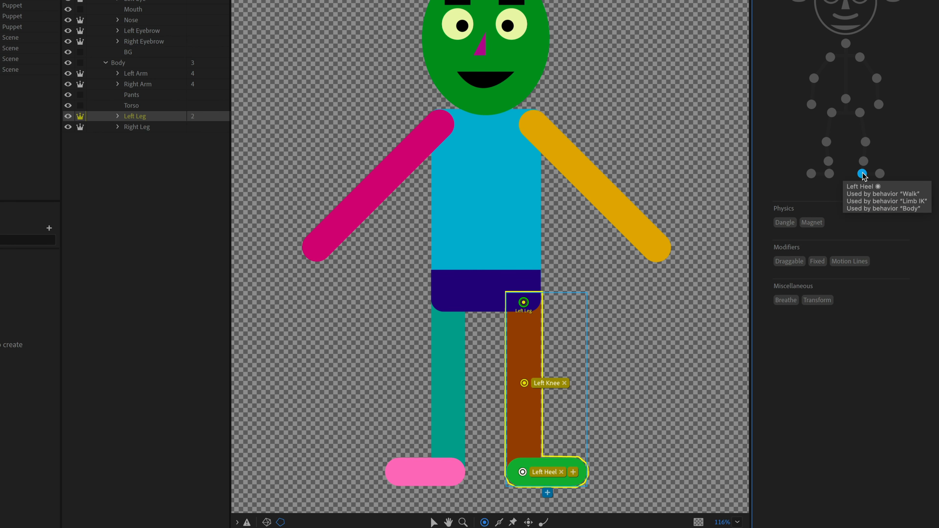
pyautogui.scroll(3, 585, 469)
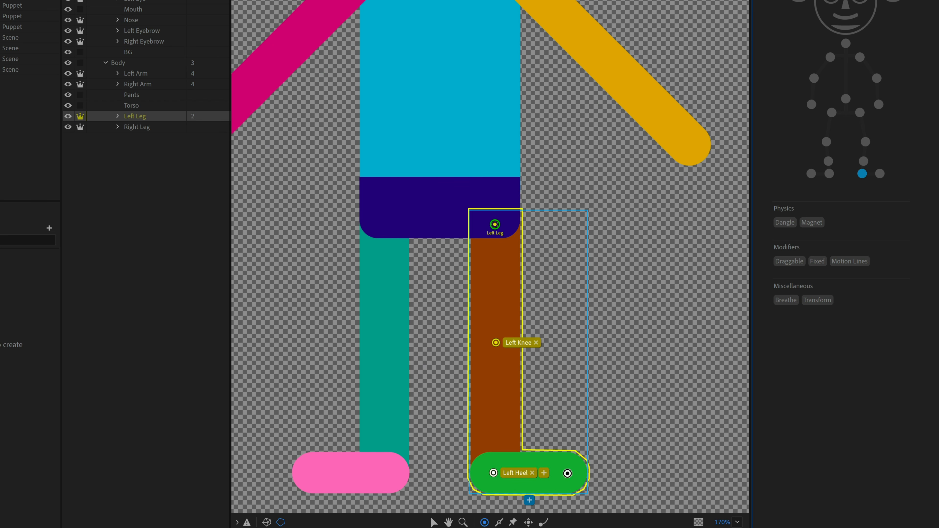
pyautogui.click(567, 474)
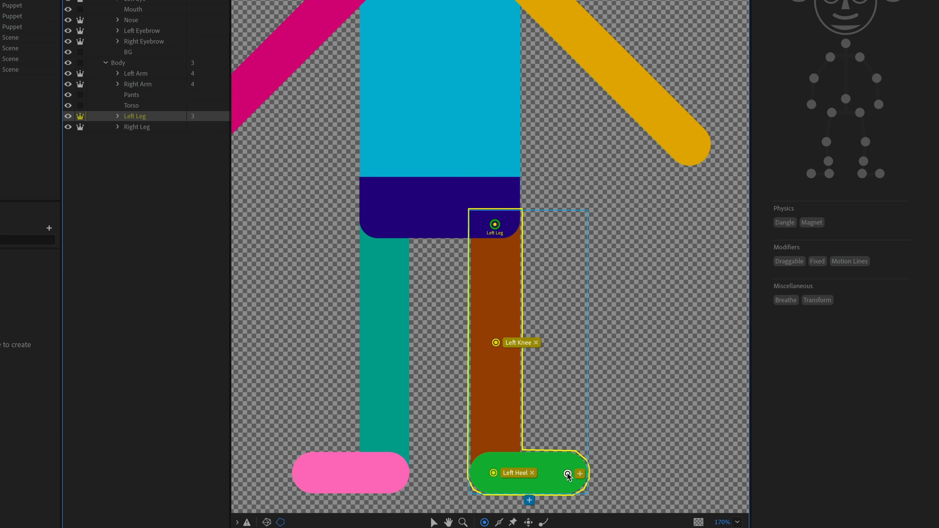
pyautogui.click(880, 174)
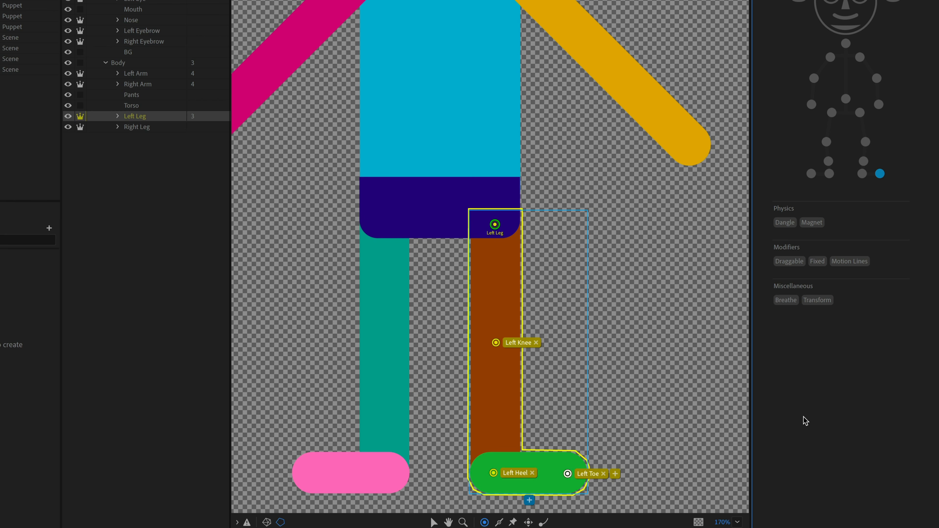
# Draw sticks along the Left Leg's foot, lower leg and upper leg, between the tagged handles and the origin.
pyautogui.press('s')
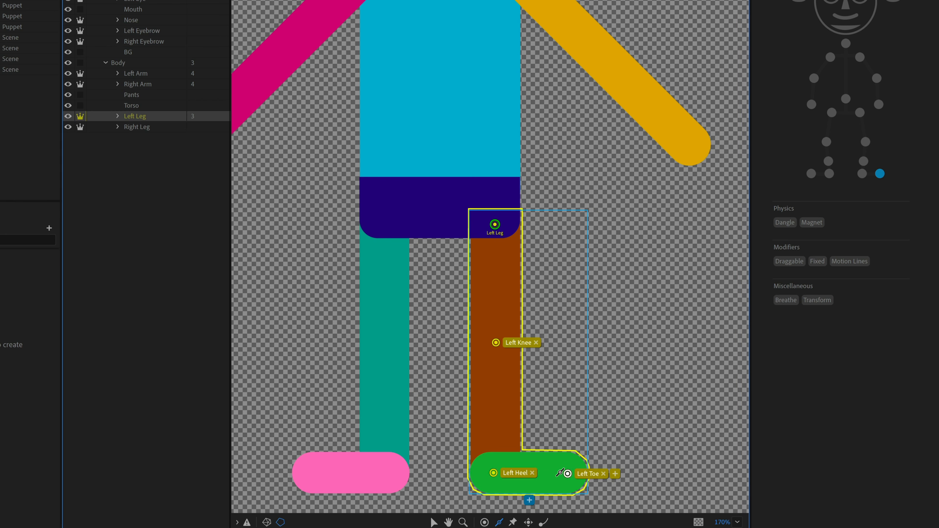
pyautogui.moveTo(558, 473)
pyautogui.mouseDown()
pyautogui.moveTo(506, 474)
pyautogui.moveTo(494, 359)
pyautogui.mouseUp()
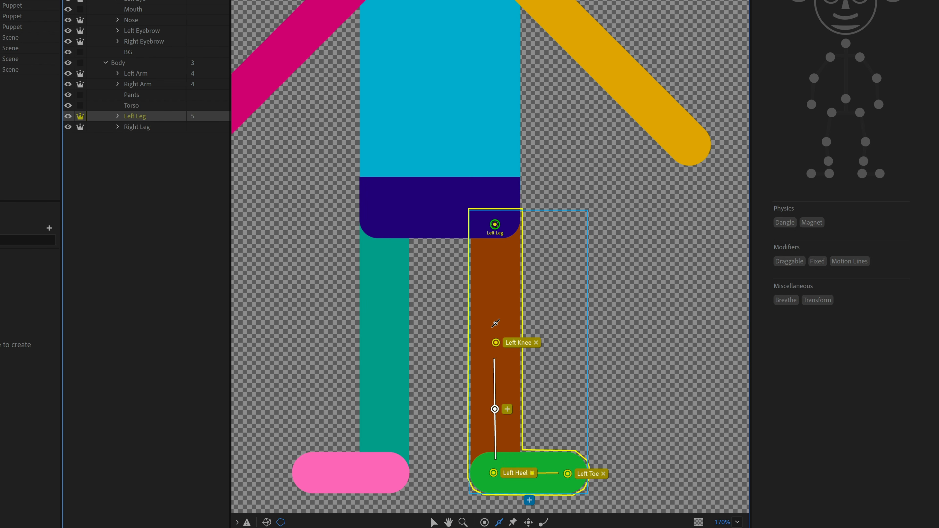
pyautogui.moveTo(495, 324); pyautogui.dragTo(494, 238)
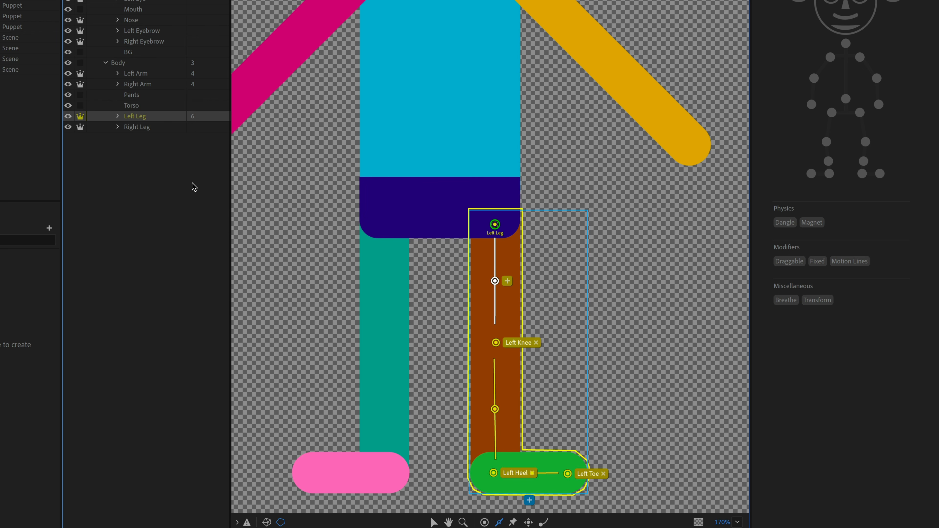
# Move the Right Leg's origin up to the hip and add a handle tagged Right Knee halfway down the leg.
pyautogui.click(139, 127)
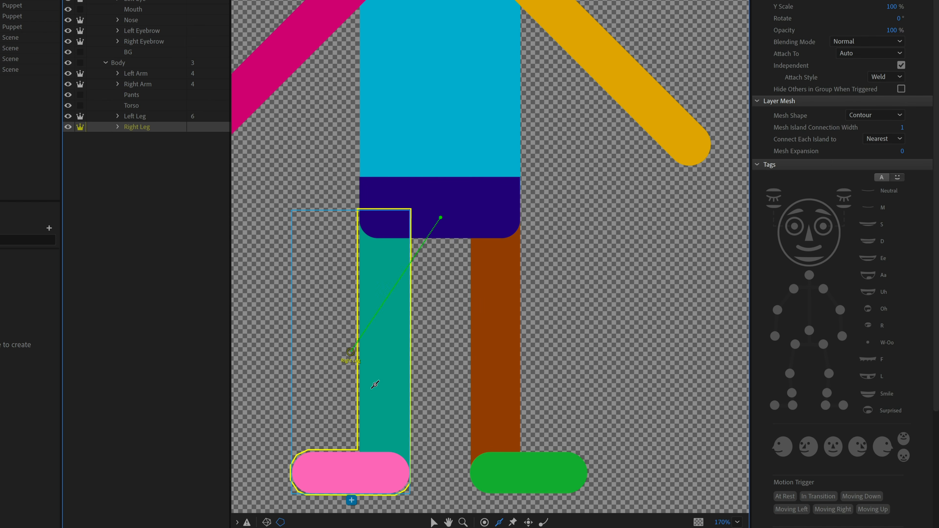
pyautogui.click(434, 522)
pyautogui.moveTo(347, 355); pyautogui.dragTo(387, 223)
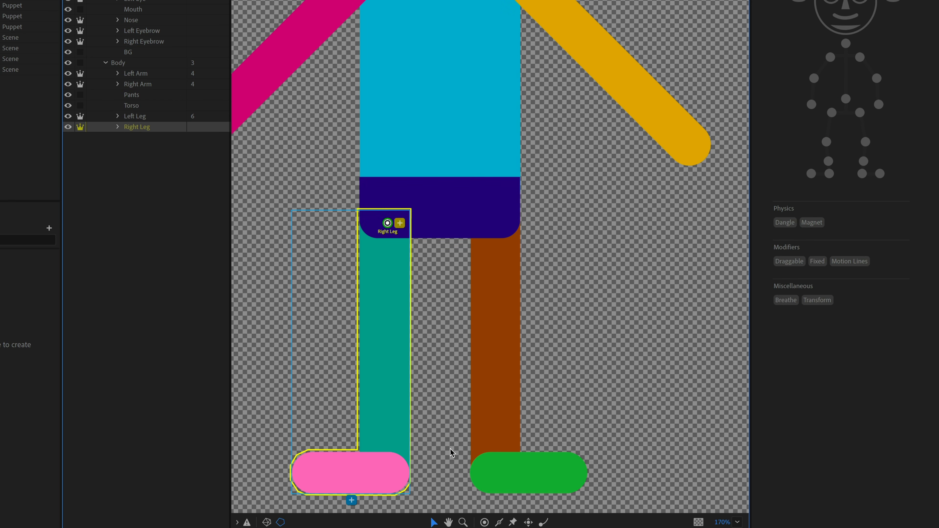
pyautogui.click(484, 522)
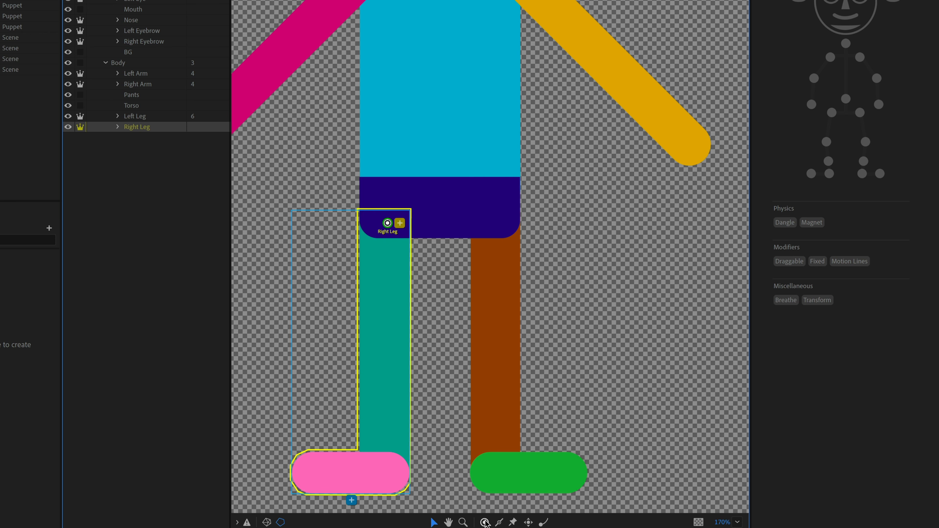
pyautogui.click(384, 338)
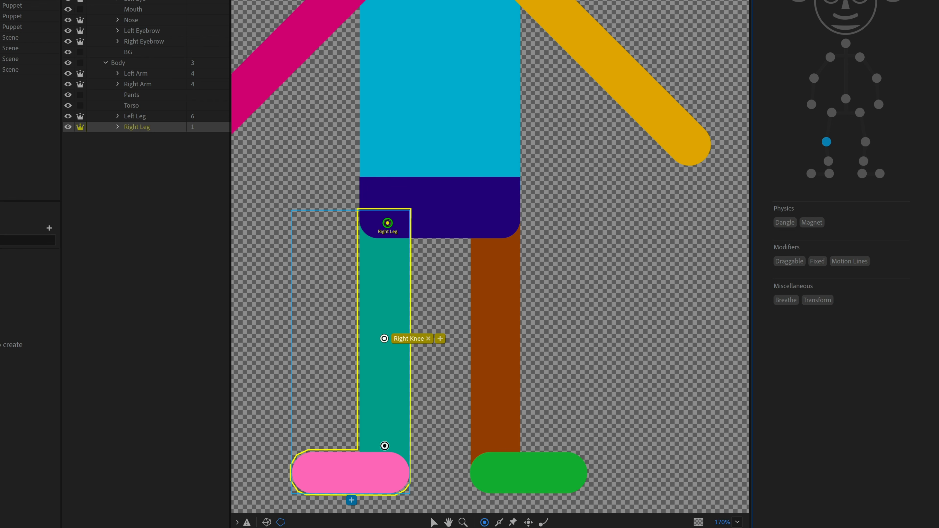
# Add handles to the Right Leg's foot, tagged Right Heel below the shin and Right Toe near the foot's outer end.
pyautogui.click(386, 474)
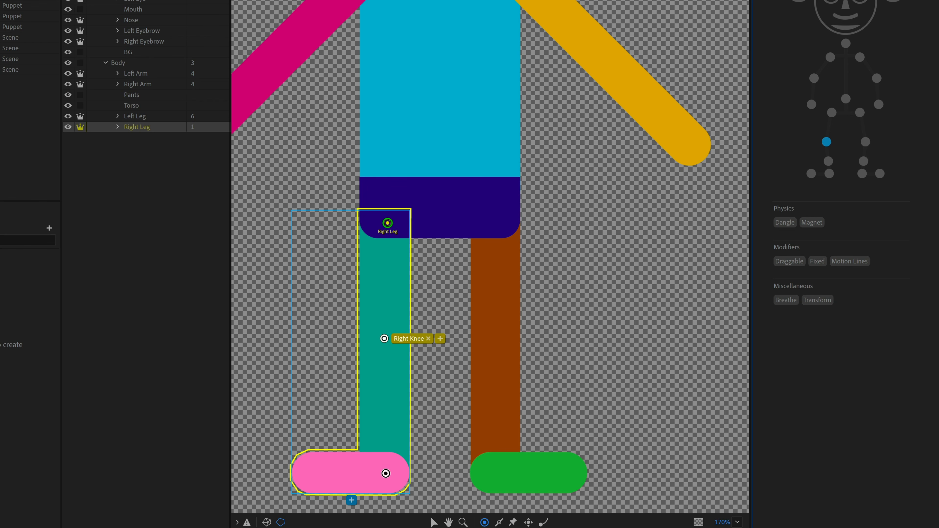
pyautogui.click(830, 174)
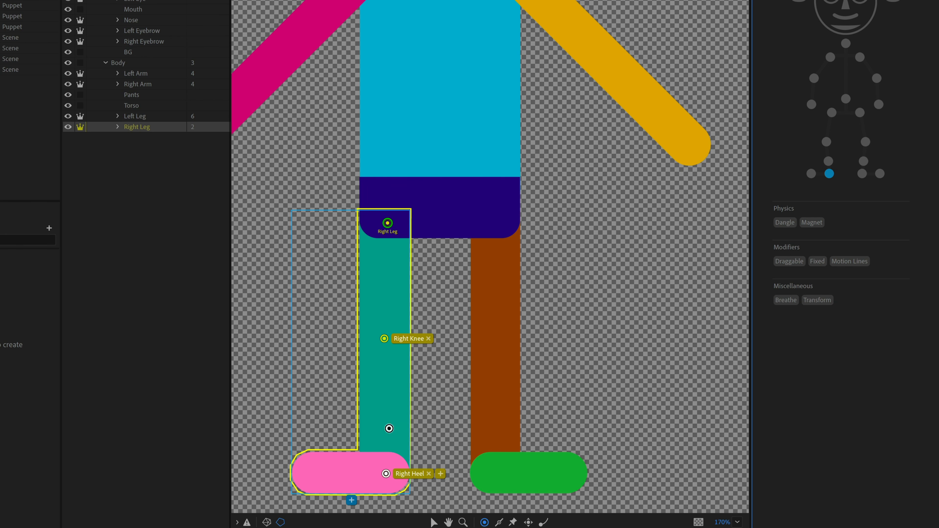
pyautogui.click(307, 472)
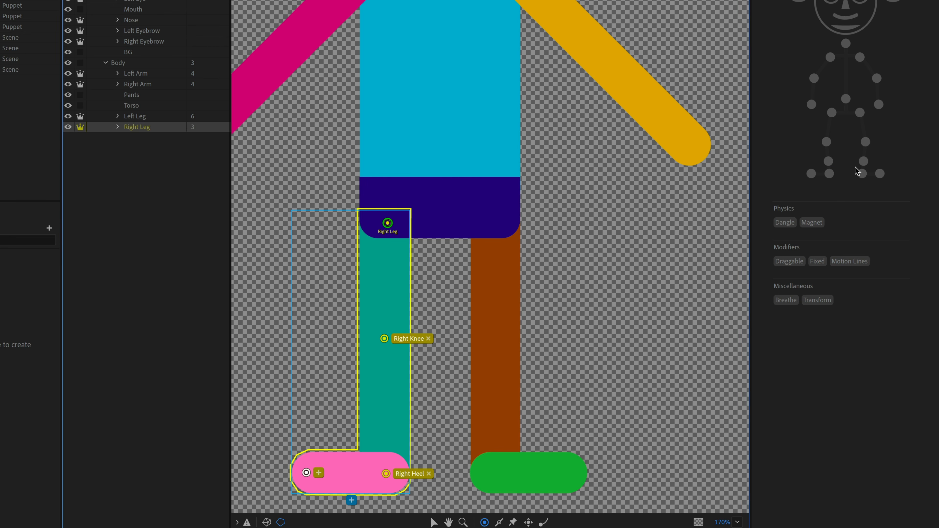
pyautogui.click(814, 172)
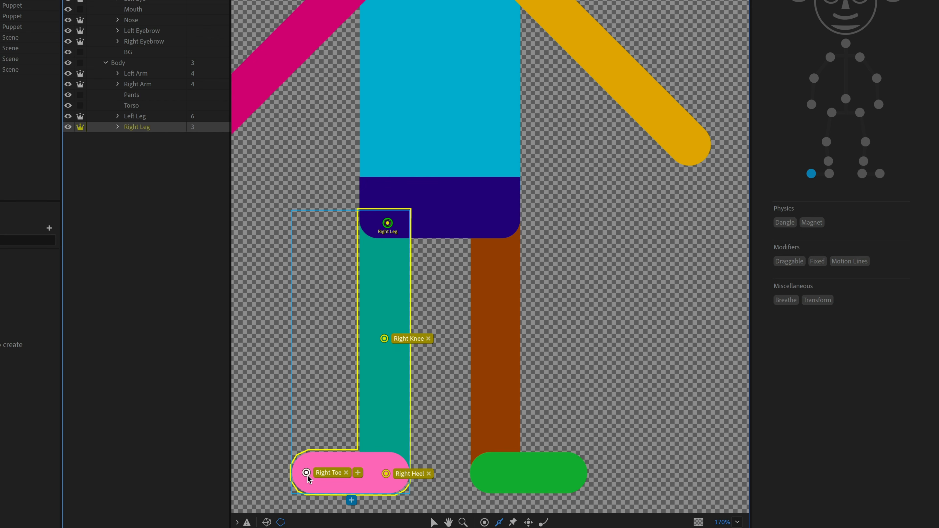
# Draw sticks along the Right Leg's foot, lower leg and upper leg, undoing and redrawing the misplaced lower-leg stick.
pyautogui.moveTo(319, 473)
pyautogui.mouseDown()
pyautogui.moveTo(384, 473)
pyautogui.moveTo(385, 335)
pyautogui.moveTo(387, 354)
pyautogui.mouseUp()
pyautogui.hotkey('ctrl', 'z')
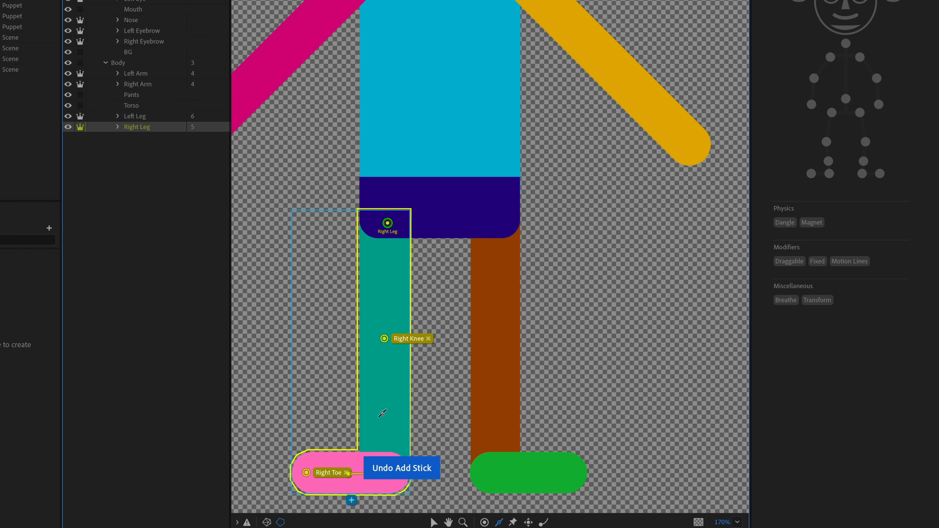
pyautogui.moveTo(385, 458); pyautogui.dragTo(385, 352)
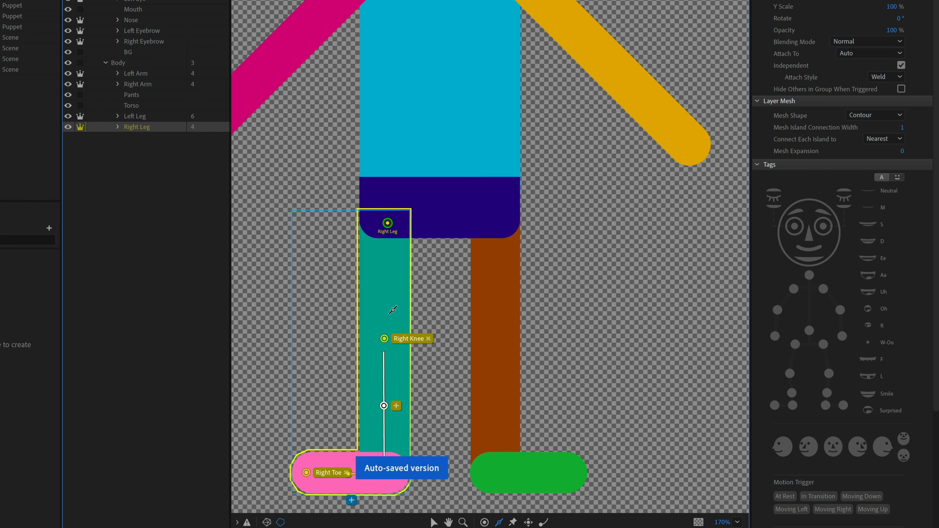
pyautogui.moveTo(385, 317); pyautogui.dragTo(385, 238)
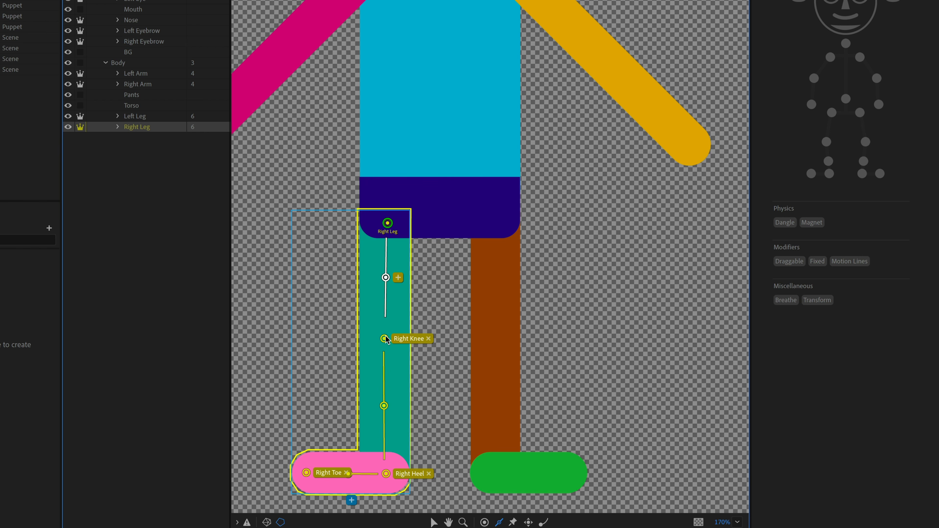
# Nudge the Right Knee and Right Heel handles into line with the Right Leg's sticks.
pyautogui.click(383, 339)
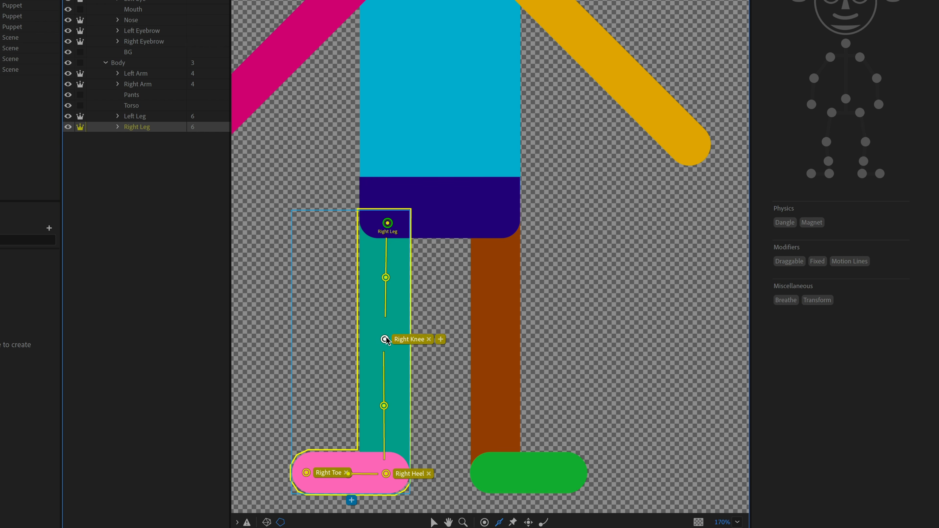
pyautogui.click(387, 475)
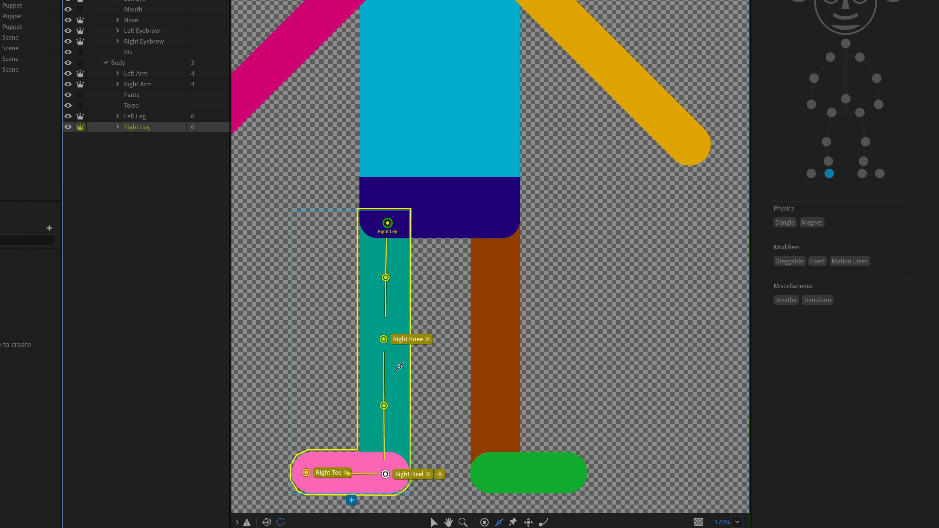
pyautogui.click(384, 338)
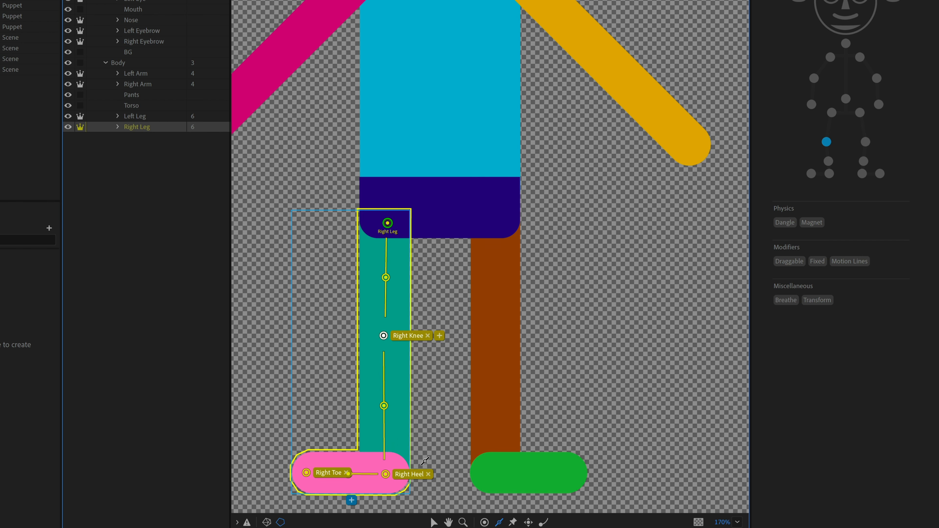
# Add a handle tagged Waist to the Body layer, centred on the pants just below the body's origin.
pyautogui.click(148, 66)
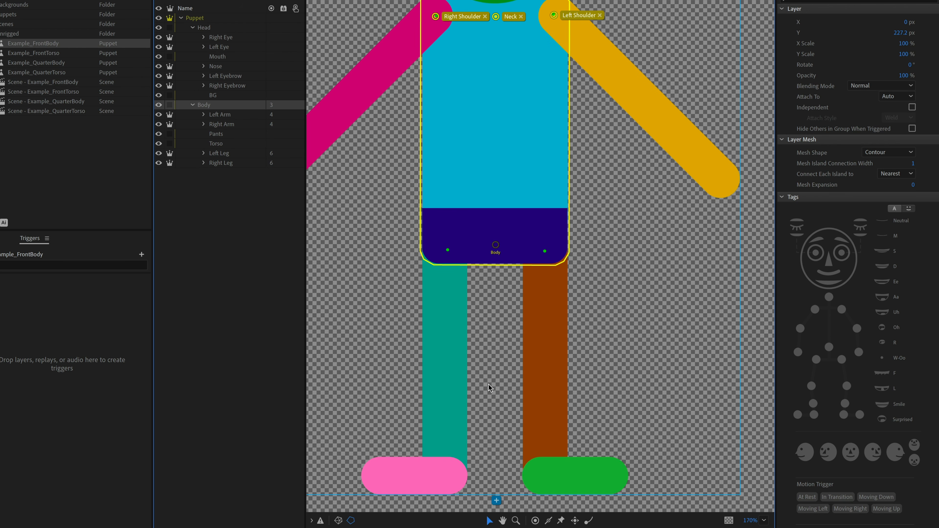
pyautogui.click(535, 520)
pyautogui.click(495, 251)
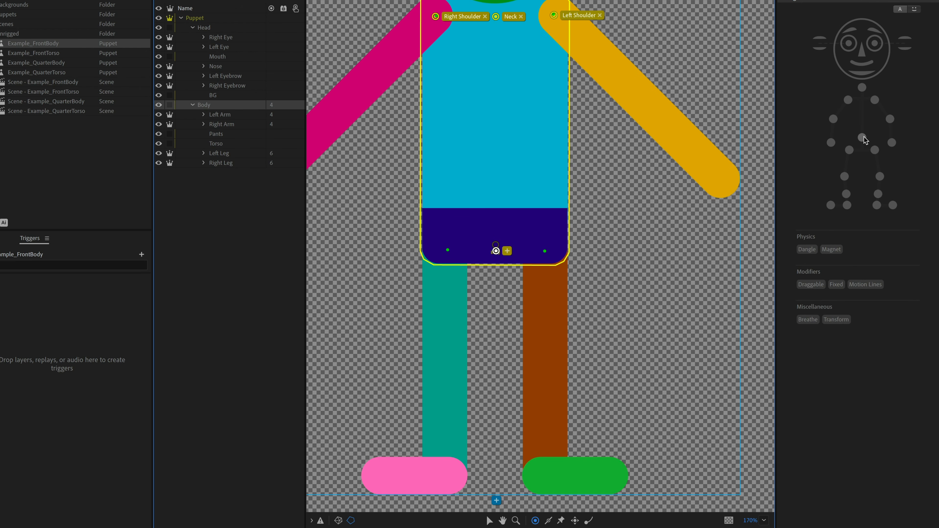
pyautogui.click(862, 137)
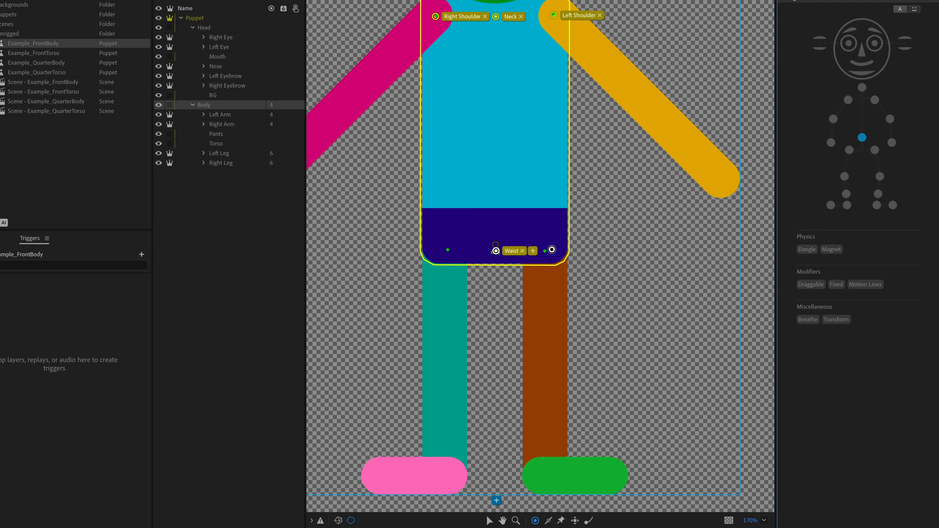
# Add handles tagged Left Hip and Right Hip to the Body layer, on the attachment points of the matching legs.
pyautogui.click(545, 251)
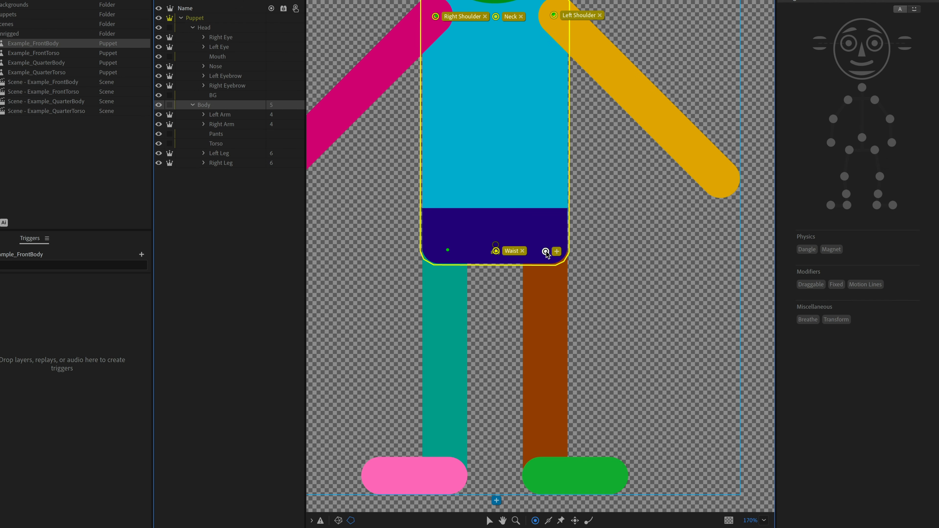
pyautogui.click(875, 150)
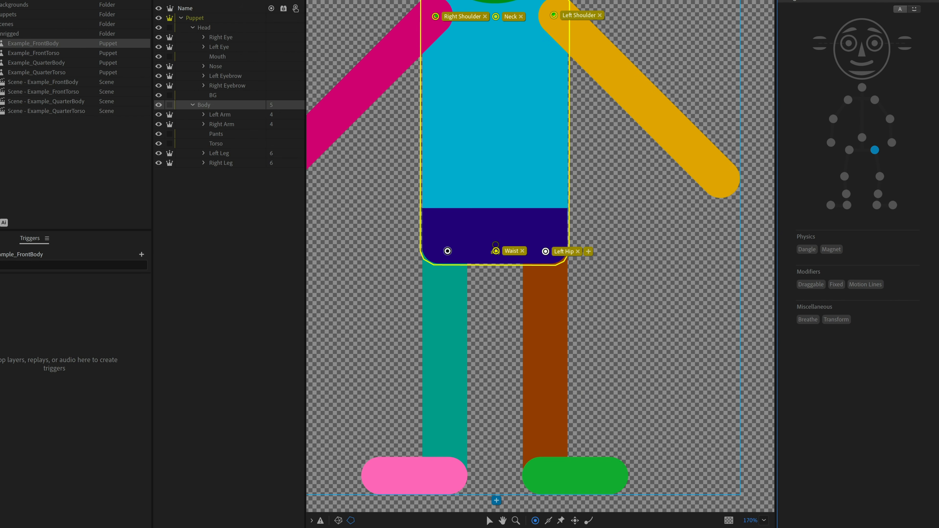
pyautogui.click(447, 251)
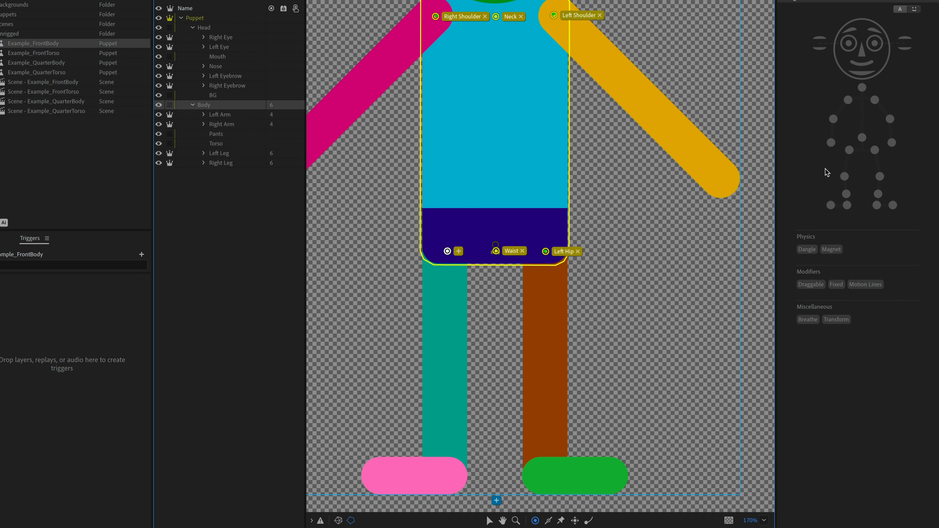
pyautogui.click(850, 149)
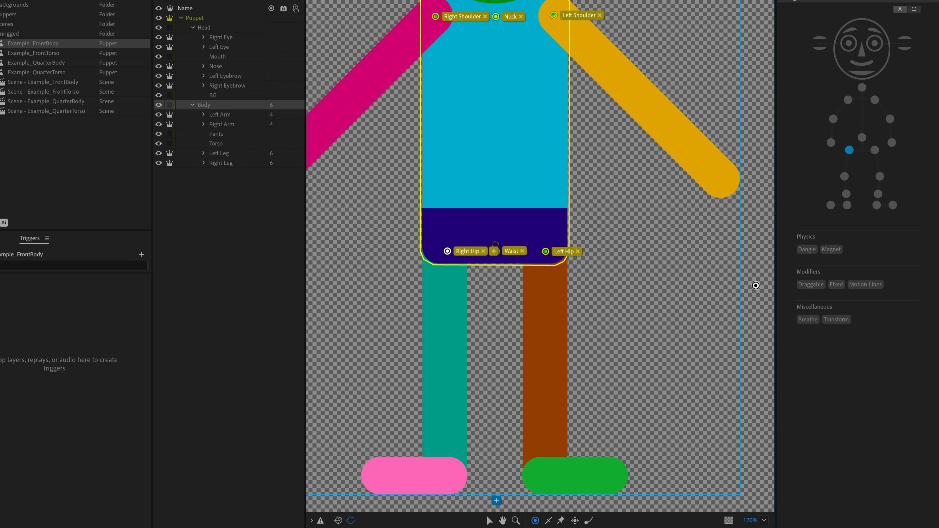
# Review the rigged full-body puppet and open the Scene - Example_FrontBody scene from the Unrigged folder.
pyautogui.scroll(-5, 657, 274)
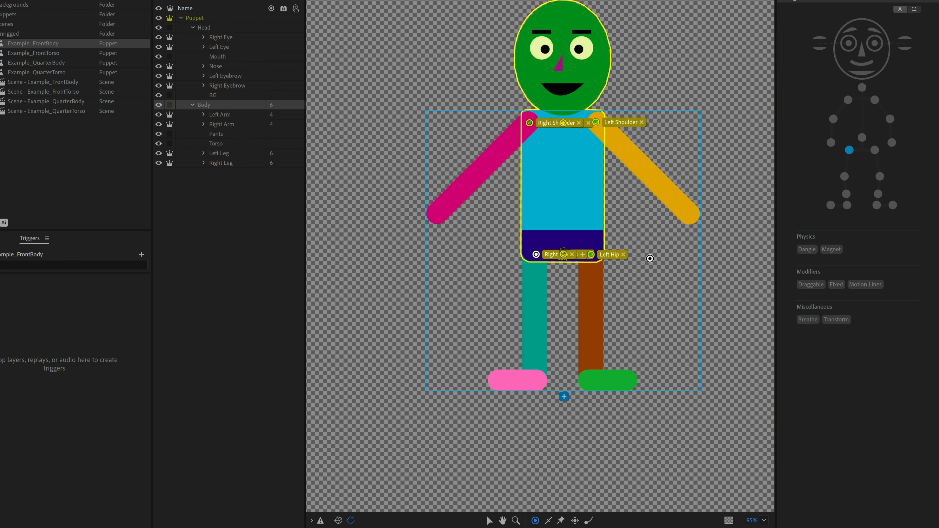
pyautogui.scroll(2, 669, 266)
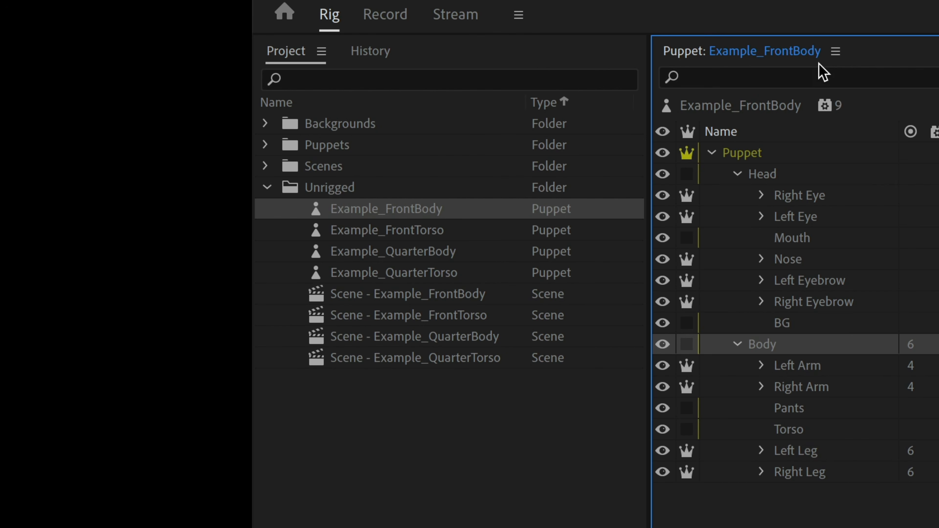
pyautogui.click(422, 295)
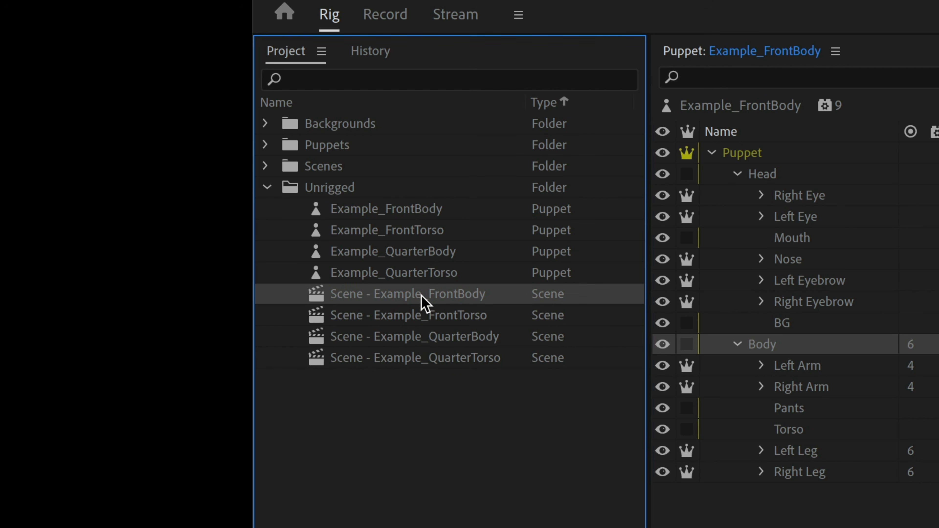
pyautogui.doubleClick(438, 299)
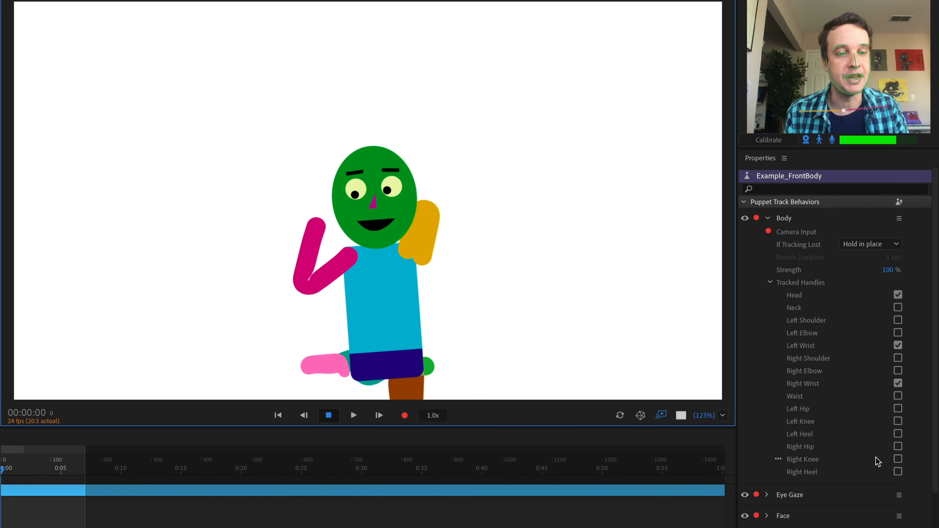
# Enable Right Heel, Left Heel and Waist as tracked handles in the puppet's Body behavior.
pyautogui.click(898, 471)
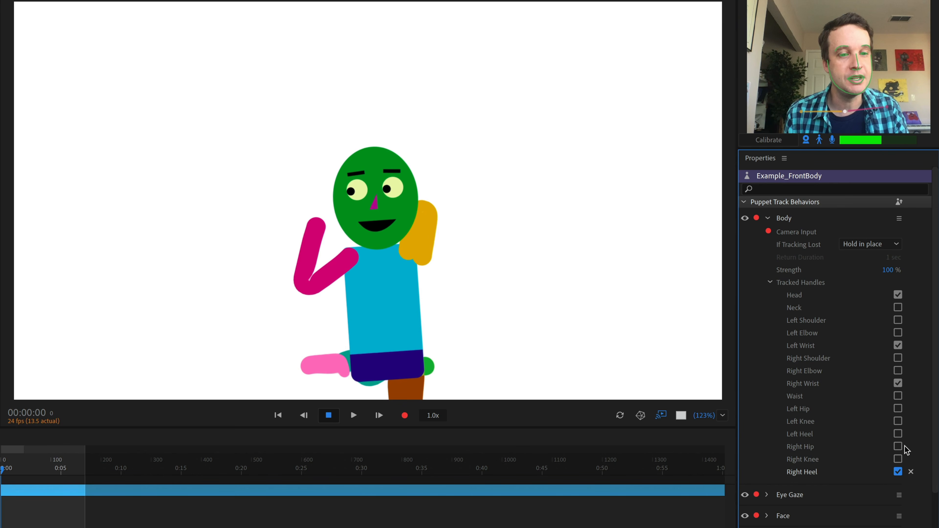
pyautogui.click(898, 433)
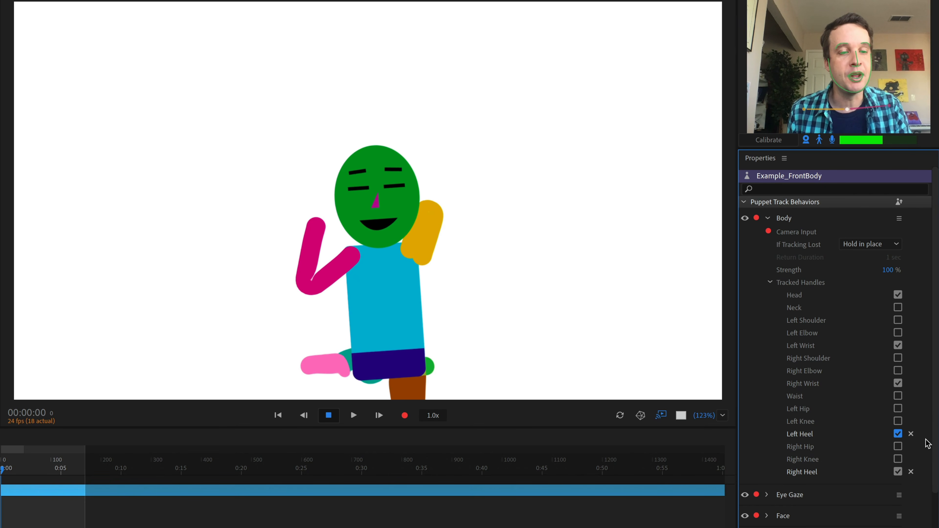
pyautogui.click(898, 396)
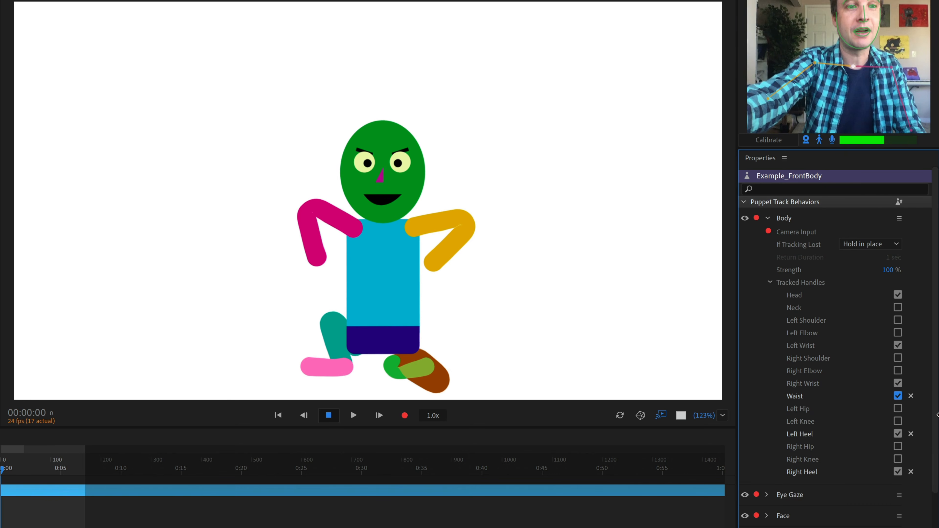
# Calibrate the camera tracking and toggle Initial Foot Pinning in the Limb IK behavior.
pyautogui.click(769, 139)
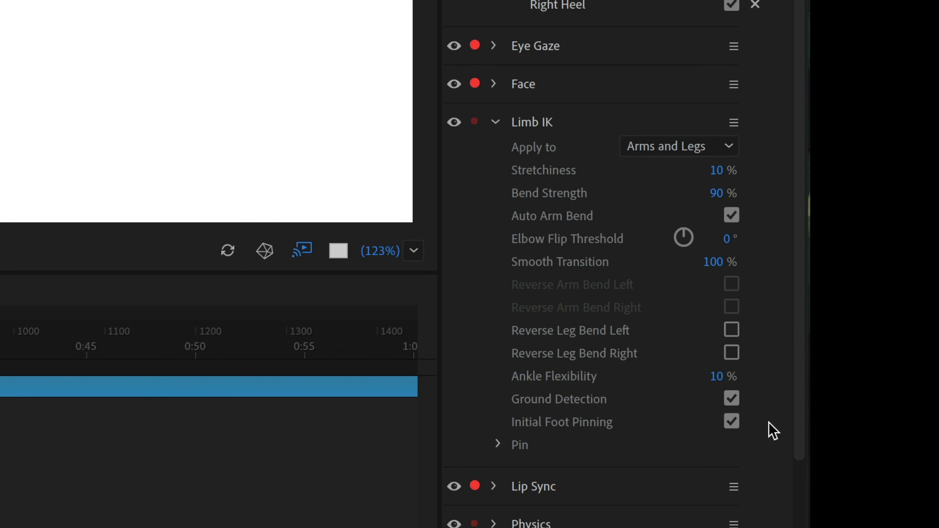
pyautogui.click(732, 423)
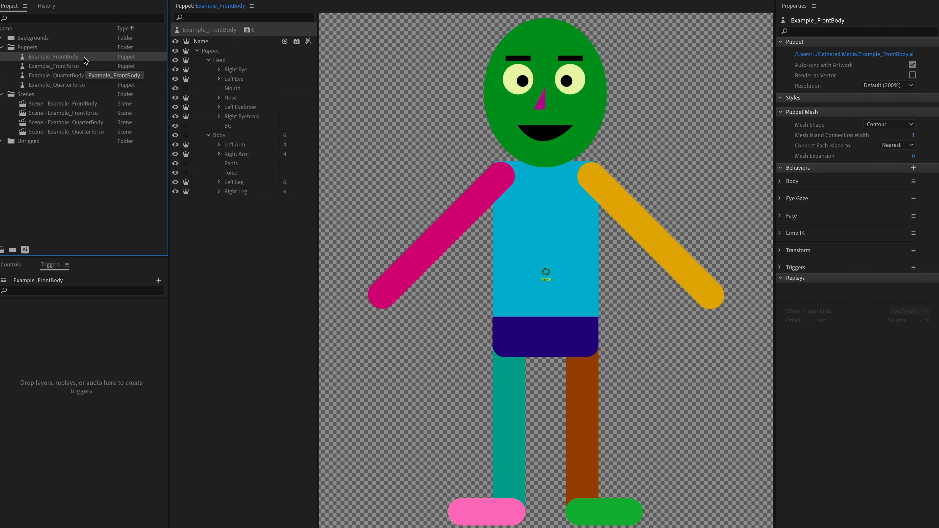
# View the rigged Example_FrontTorso and Example_QuarterBody puppets from the Puppets folder.
pyautogui.moveTo(86, 59); pyautogui.dragTo(386, 104)
pyautogui.click(72, 65)
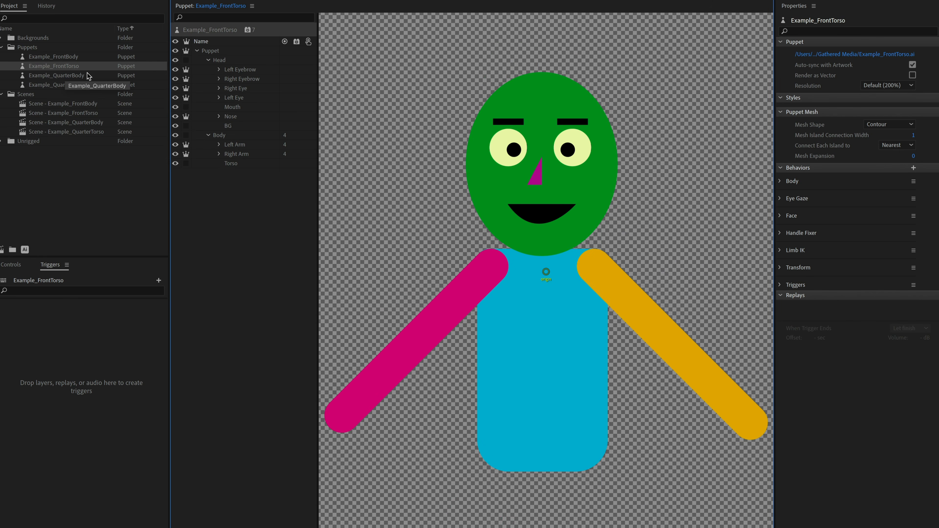
pyautogui.click(74, 76)
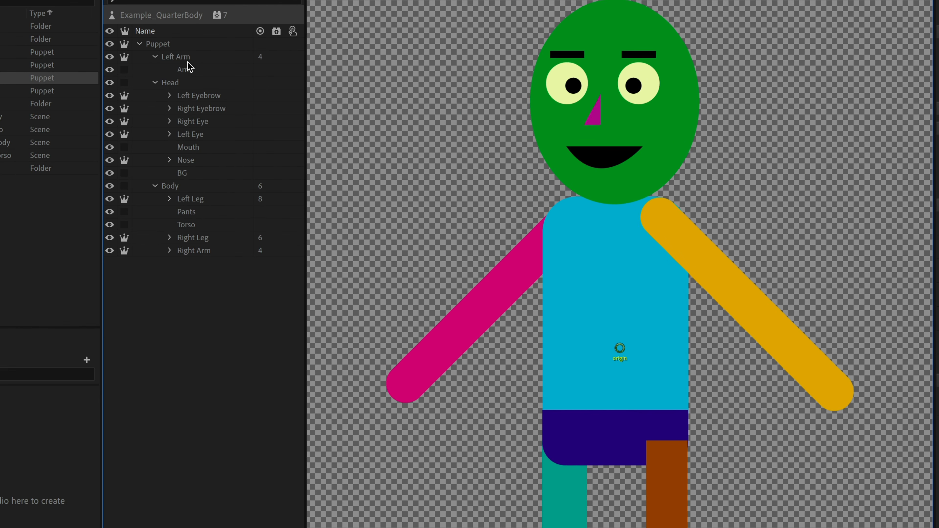
# Examine the Left Arm, Head, Body, Left Leg, Pants, Torso and Right Leg layers of Example_QuarterBody for their handles and tags.
pyautogui.click(189, 61)
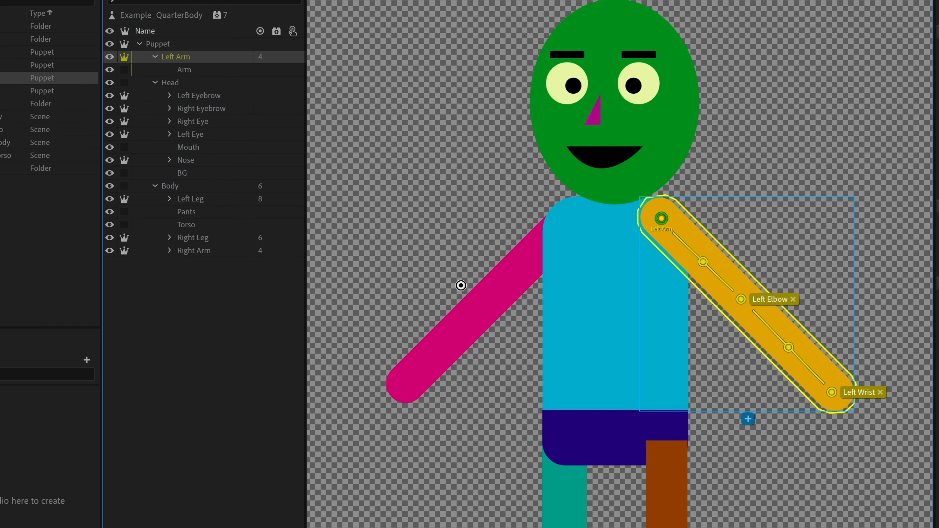
pyautogui.click(189, 84)
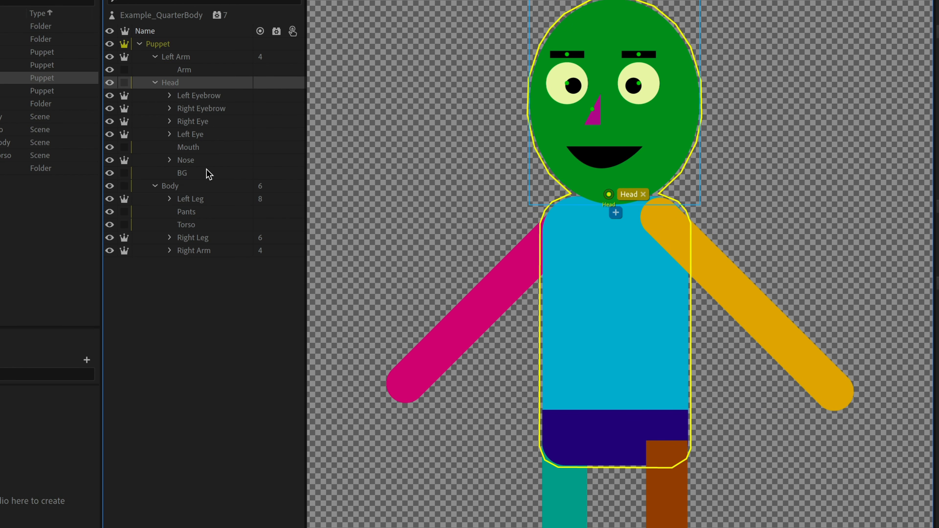
pyautogui.click(197, 191)
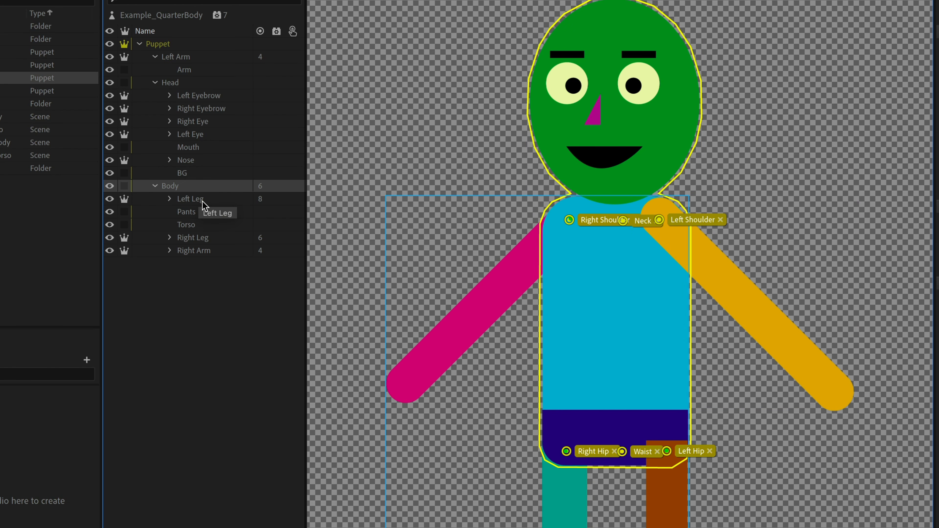
pyautogui.click(202, 201)
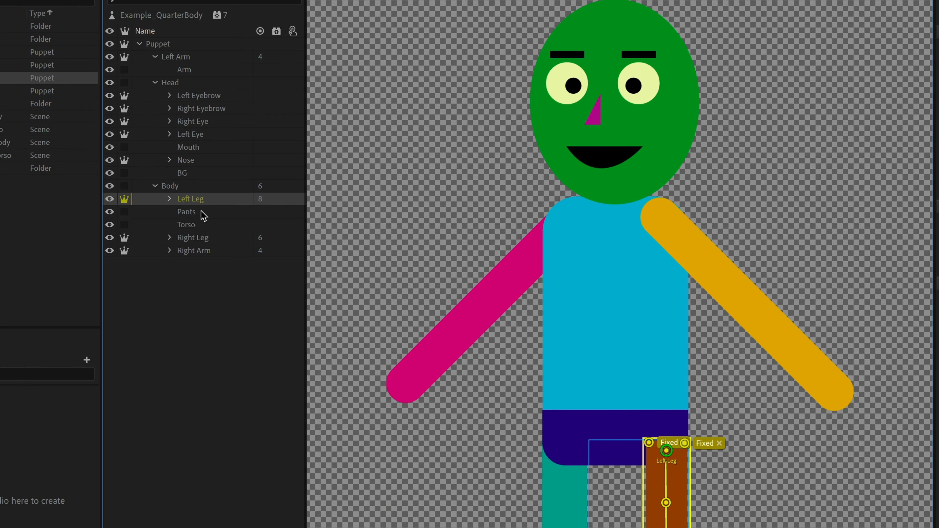
pyautogui.click(193, 213)
pyautogui.click(194, 225)
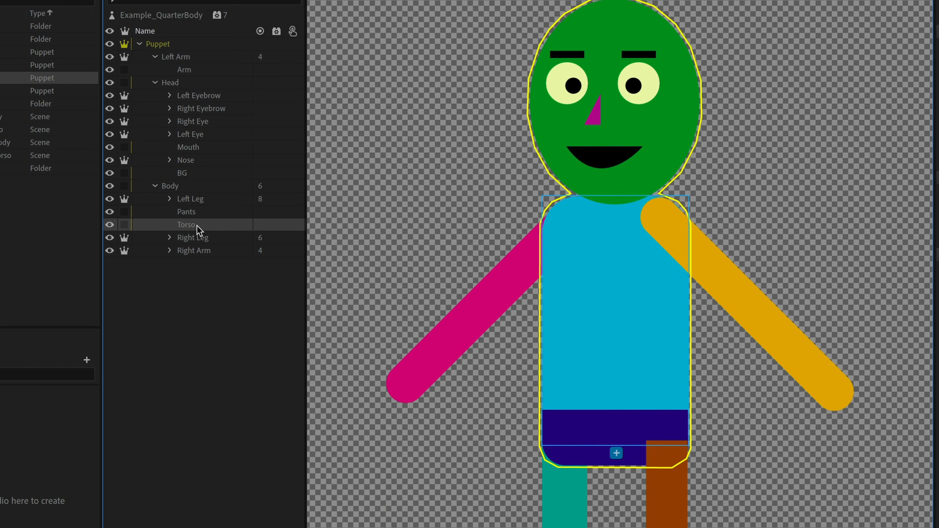
pyautogui.click(197, 239)
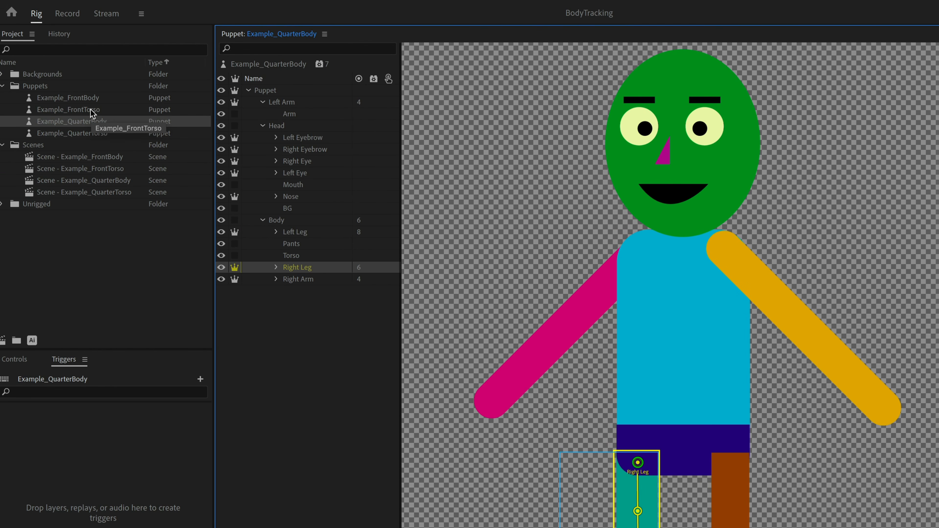
# View the rigged Example_FrontBody puppet and inspect its Left Arm and Right Arm layers for comparison.
pyautogui.click(92, 98)
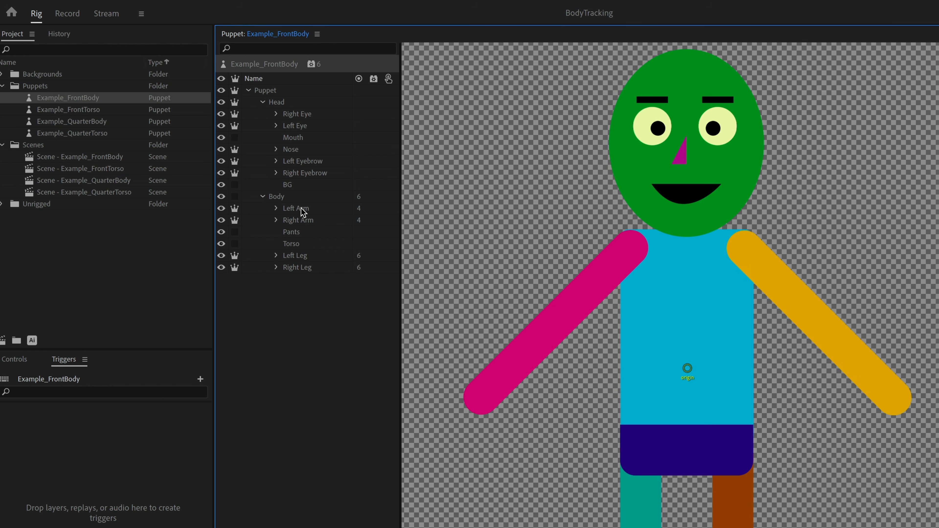
pyautogui.click(307, 208)
pyautogui.click(307, 221)
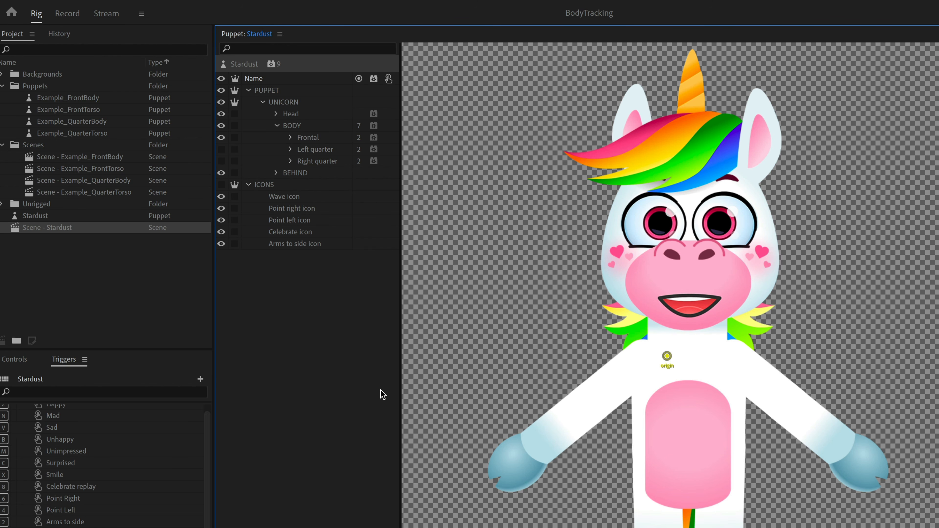
# Inspect the Stardust puppet's BODY group, showing the Left quarter and Right quarter views in turn and checking the Right quarter's layers.
pyautogui.click(309, 126)
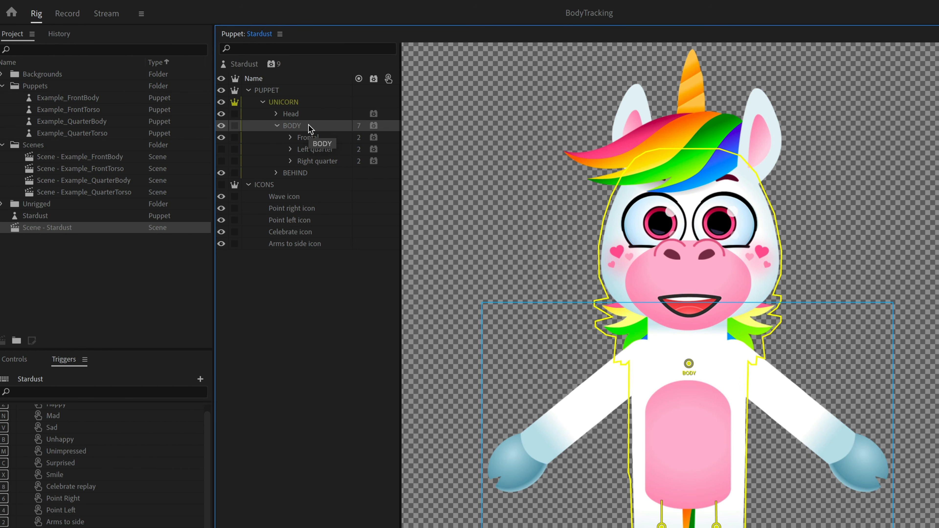
pyautogui.click(309, 139)
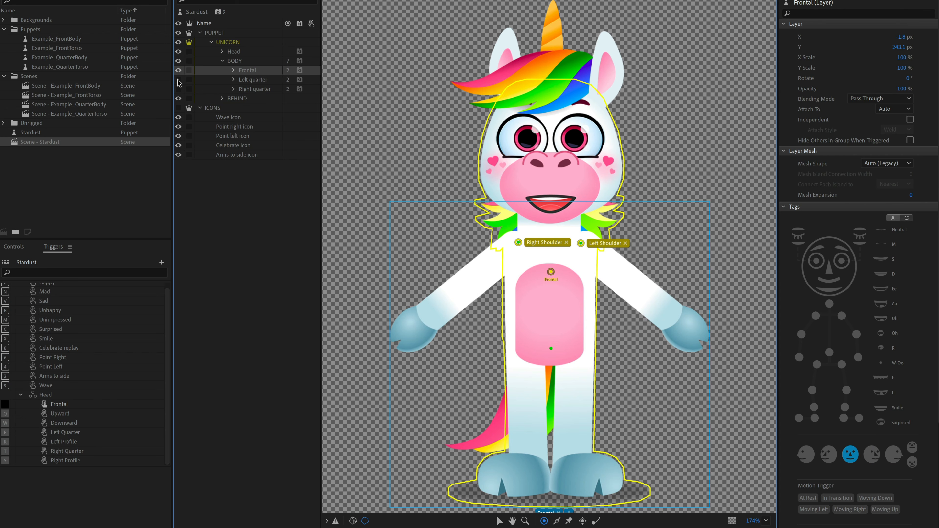
pyautogui.click(179, 82)
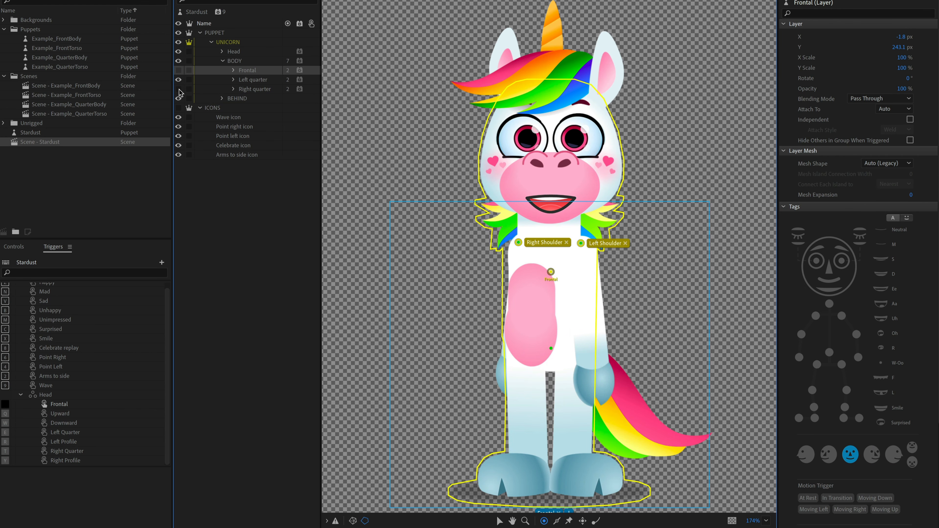
pyautogui.click(179, 89)
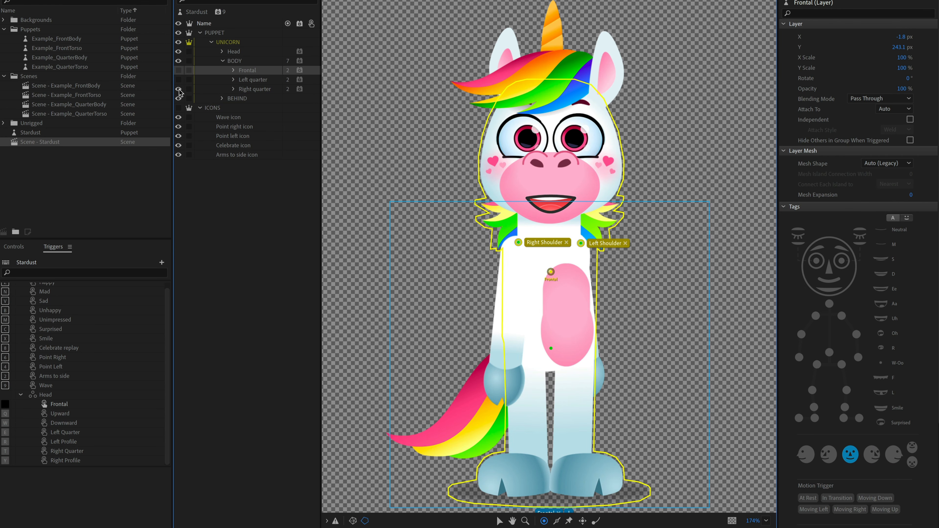
pyautogui.click(233, 89)
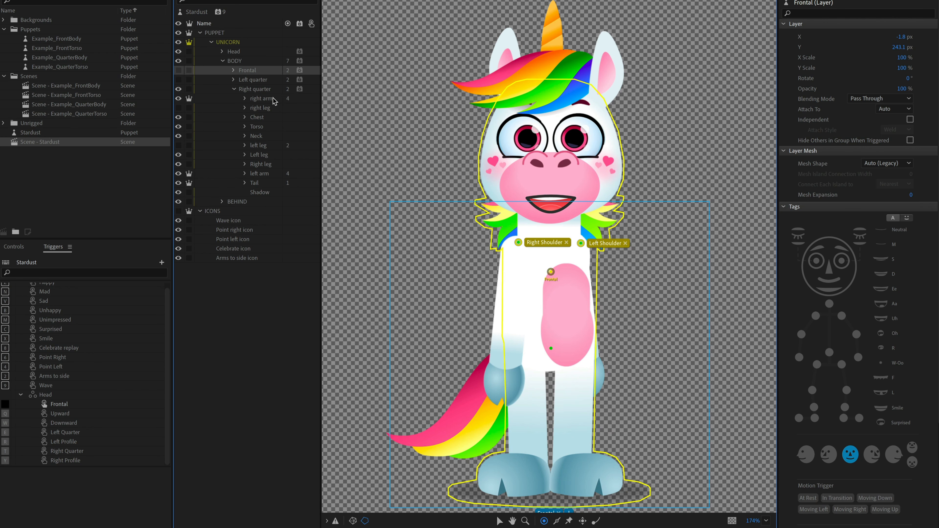
pyautogui.click(234, 91)
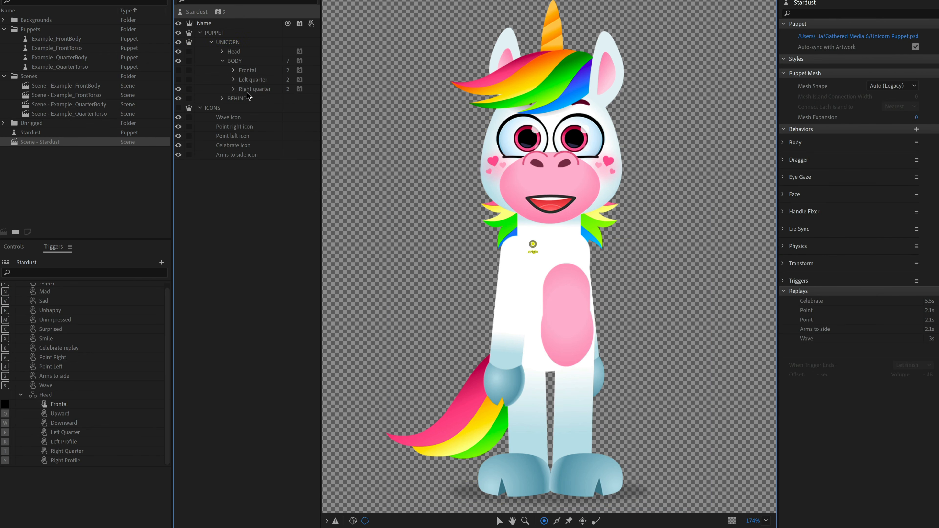
# Inspect the Head & Body Turner behavior on Stardust's BODY layer, checking its Controlled by options, and look at the Frontal and Left quarter groups.
pyautogui.click(247, 63)
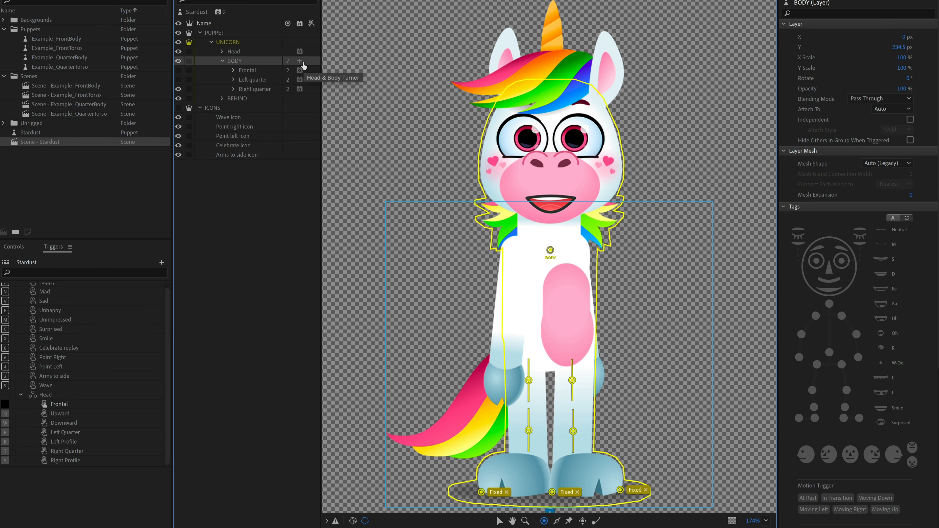
pyautogui.scroll(-3, 867, 383)
pyautogui.scroll(-5, 866, 382)
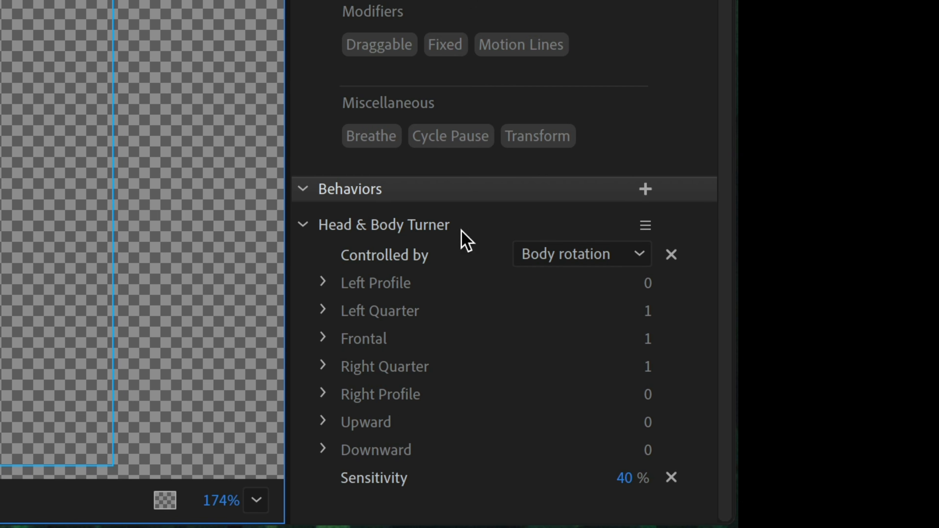
pyautogui.click(630, 263)
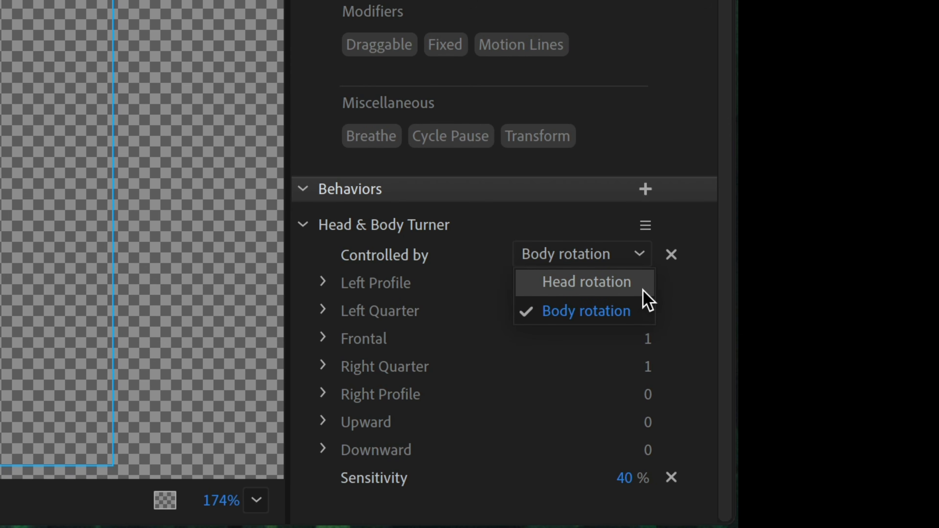
pyautogui.click(683, 304)
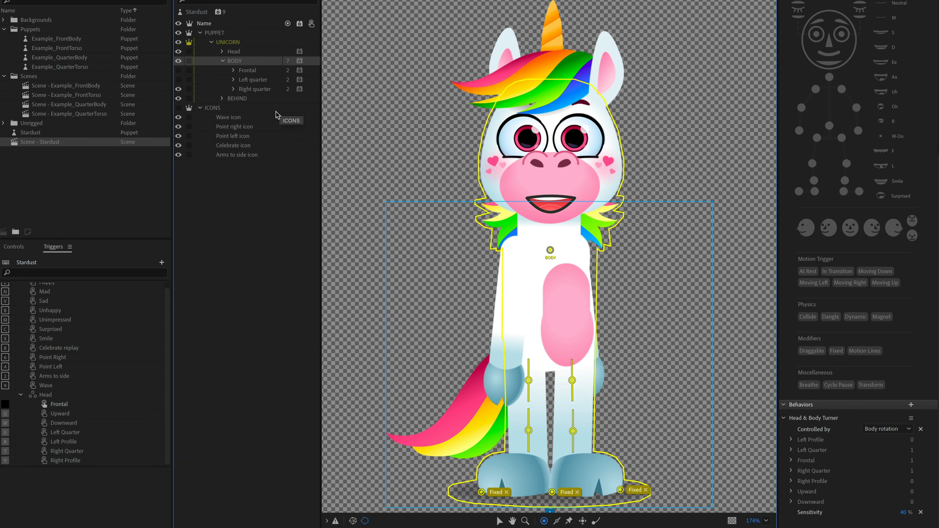
pyautogui.click(233, 78)
pyautogui.click(233, 71)
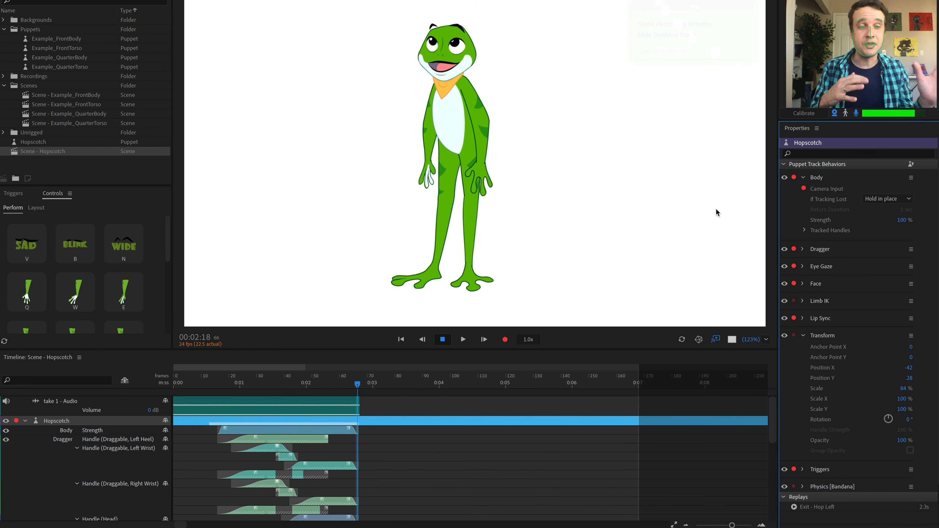
# At the start of Hopscotch's existing Body Strength take, near frame 16, enable keyframing for Body Strength and set it to 0%.
pyautogui.scroll(-2, 160, 437)
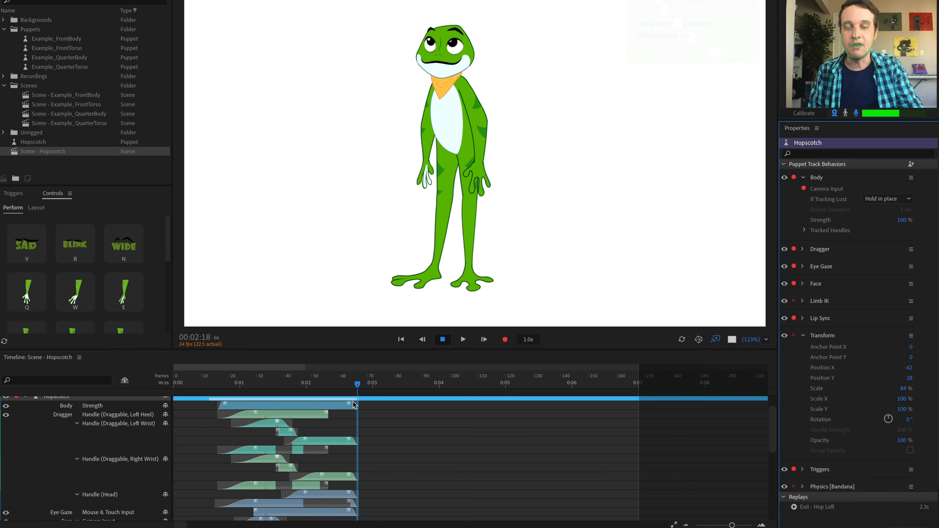
pyautogui.moveTo(354, 381); pyautogui.dragTo(229, 406)
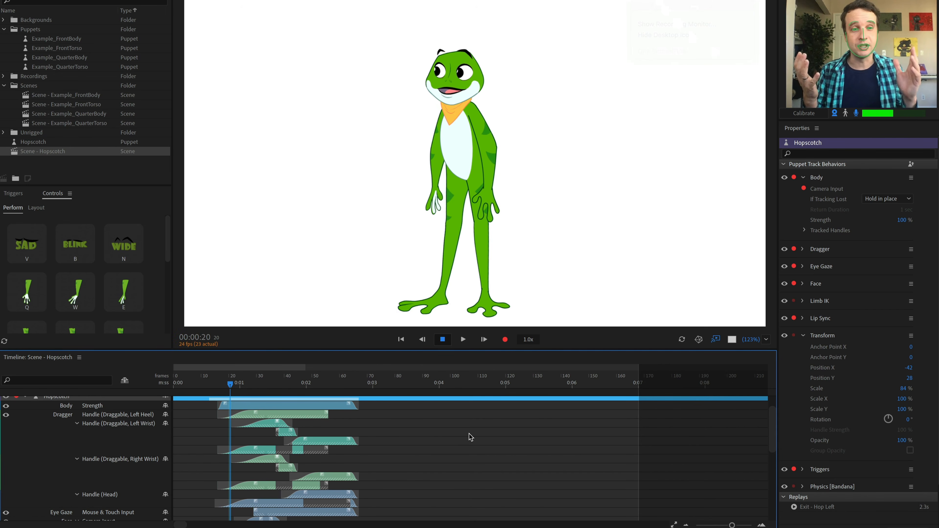
pyautogui.scroll(1, 454, 429)
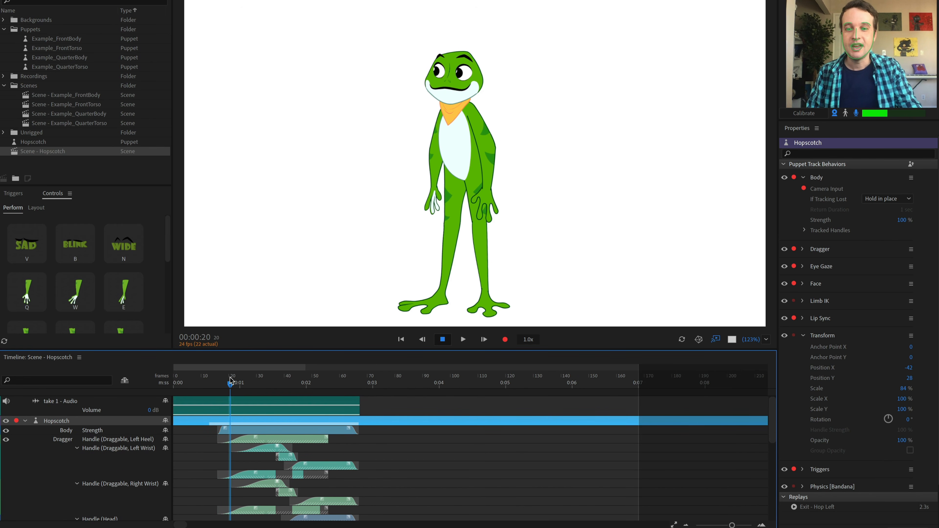
pyautogui.moveTo(230, 383); pyautogui.dragTo(219, 383)
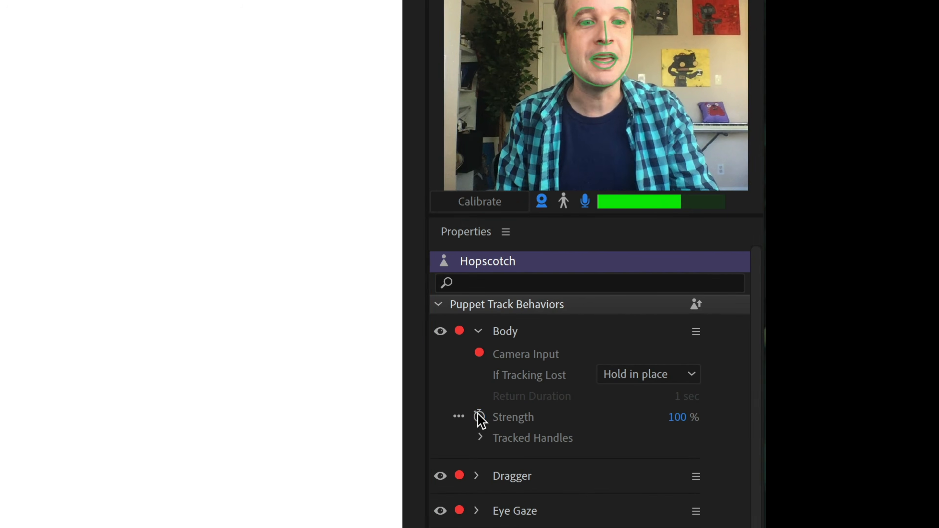
pyautogui.click(804, 220)
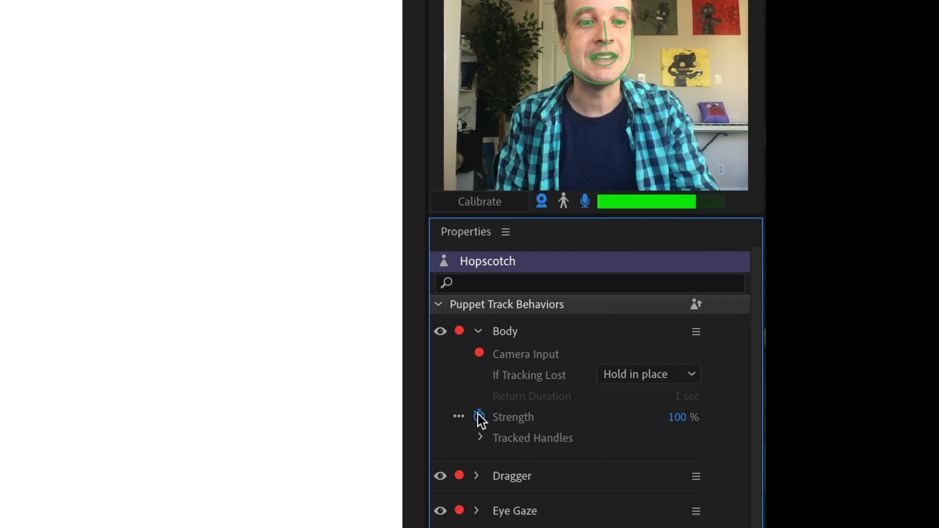
pyautogui.click(678, 418)
pyautogui.write('0')
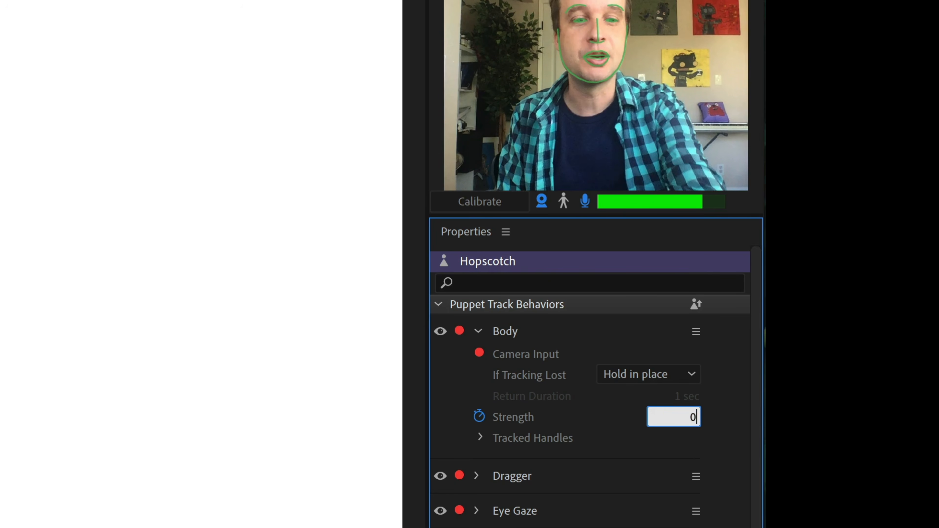
pyautogui.press('Return')
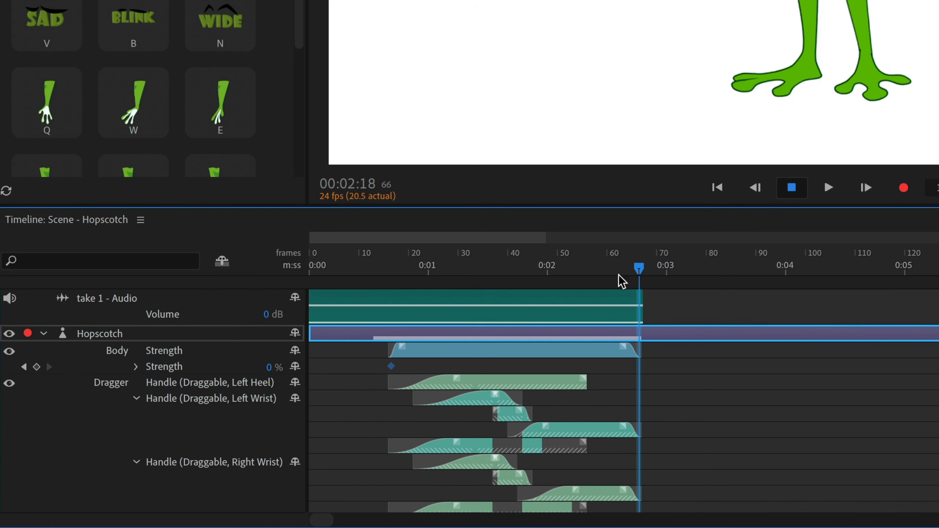
# Add a second 0% Body Strength keyframe at frame 66 and create a take from the two keyframes.
pyautogui.click(36, 366)
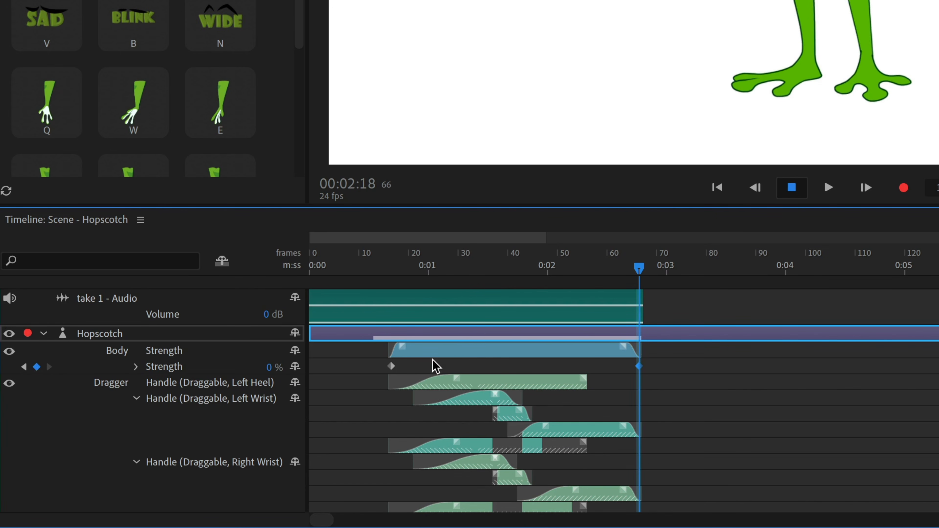
pyautogui.moveTo(380, 368); pyautogui.dragTo(642, 366)
pyautogui.rightClick(642, 366)
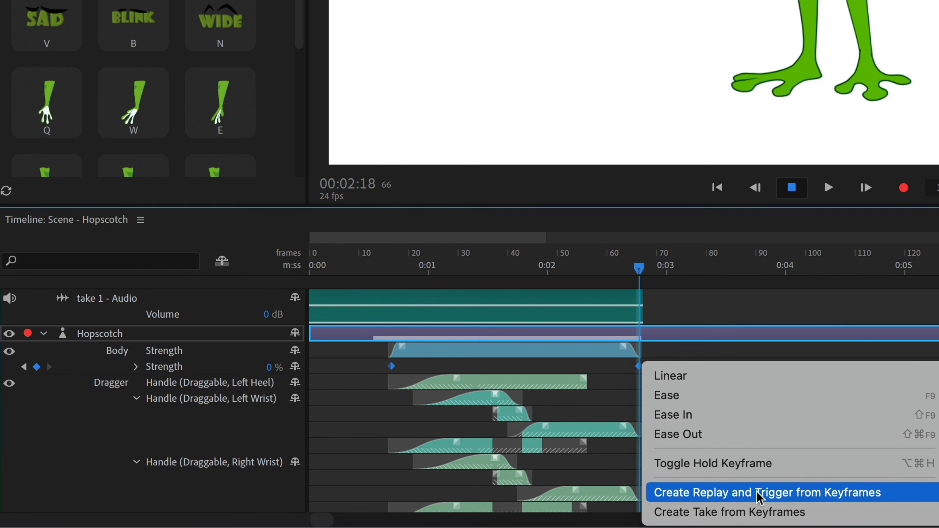
pyautogui.click(774, 516)
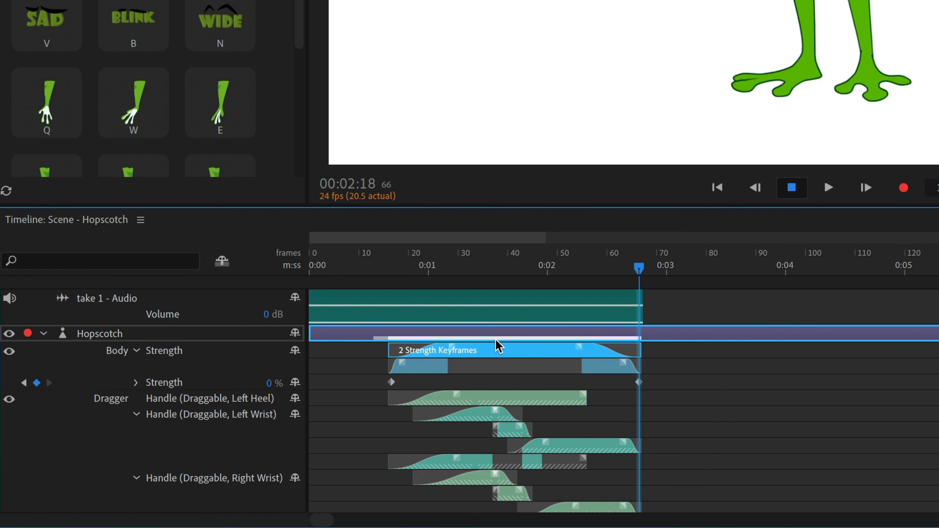
# Delete the older Strength take beneath the new one, along with the two leftover Body Strength keyframes.
pyautogui.click(531, 368)
pyautogui.press('Delete')
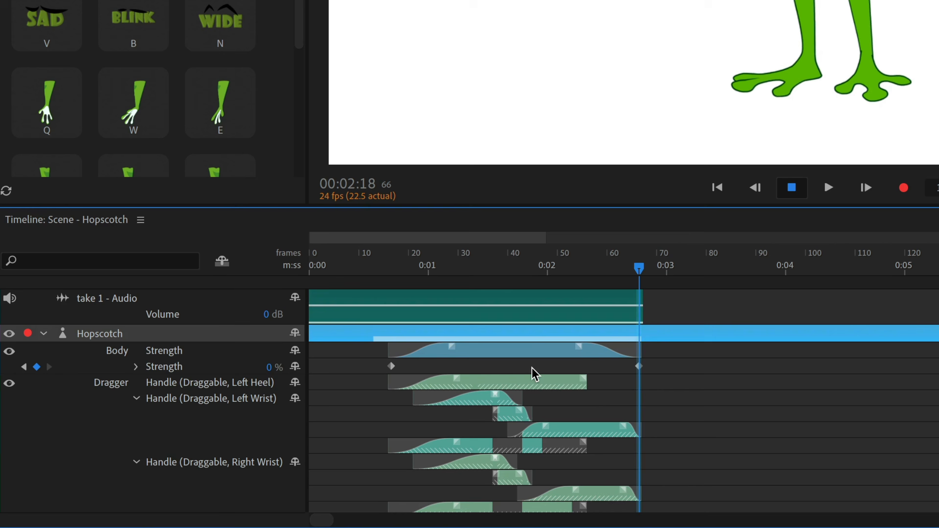
pyautogui.moveTo(358, 367); pyautogui.dragTo(660, 374)
pyautogui.press('Delete')
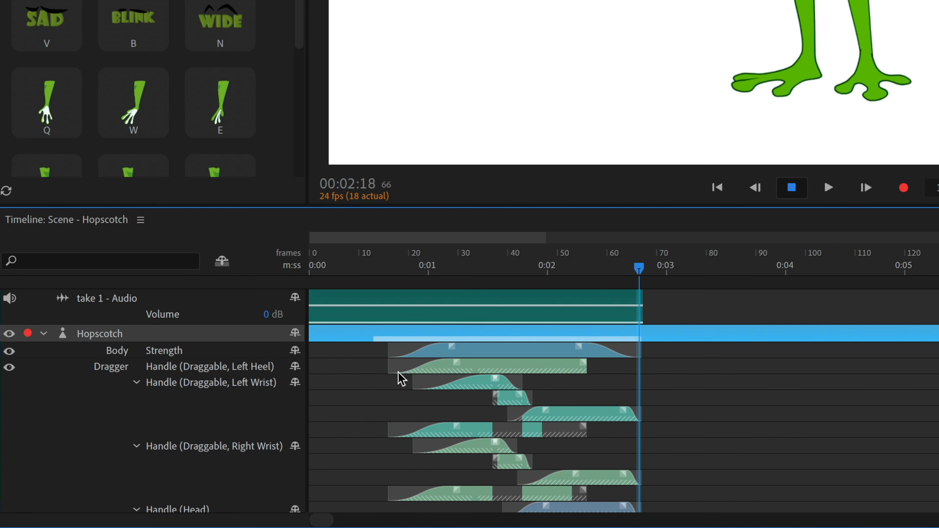
# Shorten the blend-in and blend-out of the Body Strength take so they reach close to its start and end.
pyautogui.click(457, 351)
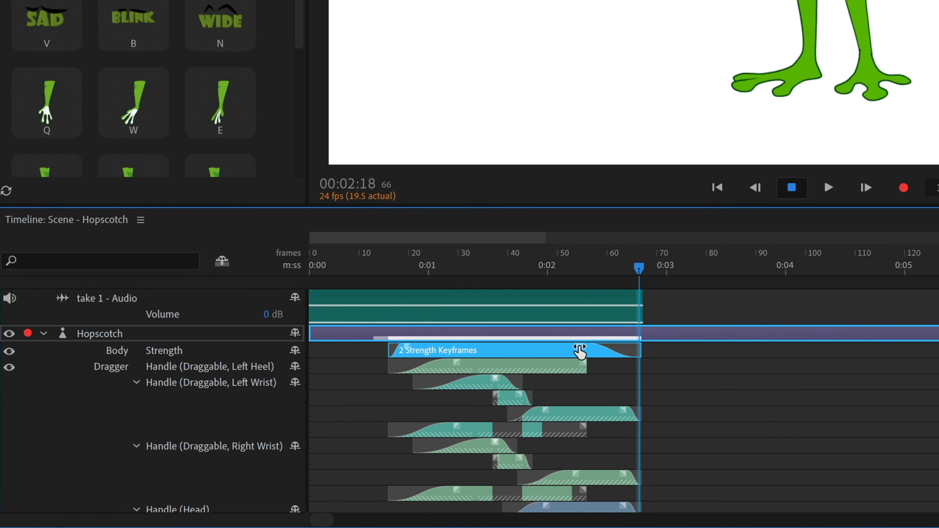
pyautogui.moveTo(595, 346); pyautogui.dragTo(638, 346)
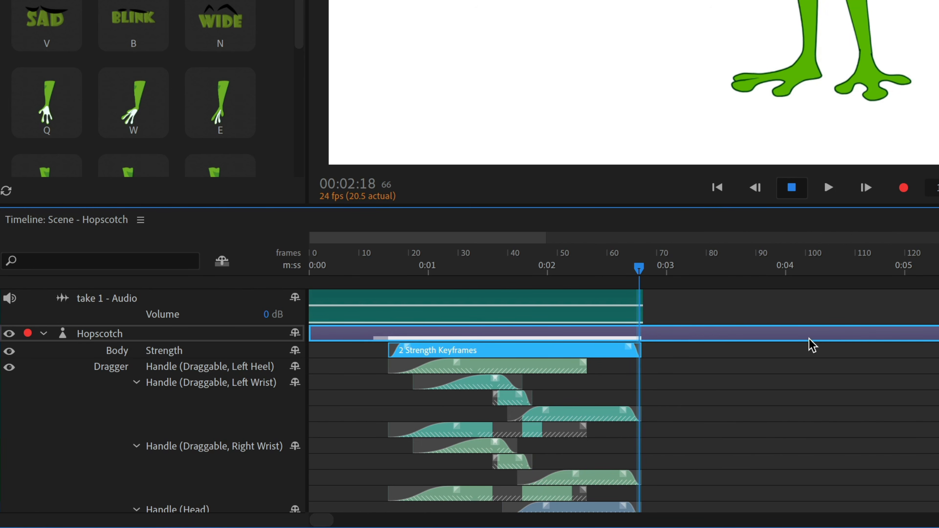